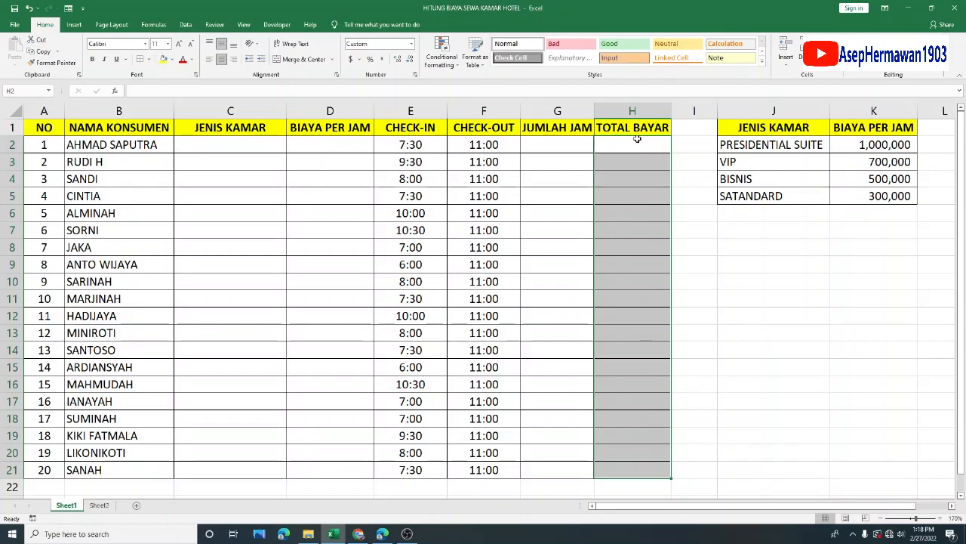
Review the TOTAL BAYAR, CHECK-IN, NAMA KONSUMEN and BIAYA PER JAM columns of the hotel guest table.
{"action": "left_click_drag", "start_coordinate": [637, 146], "coordinate": [640, 471]}
{"action": "left_click", "coordinate": [407, 148]}
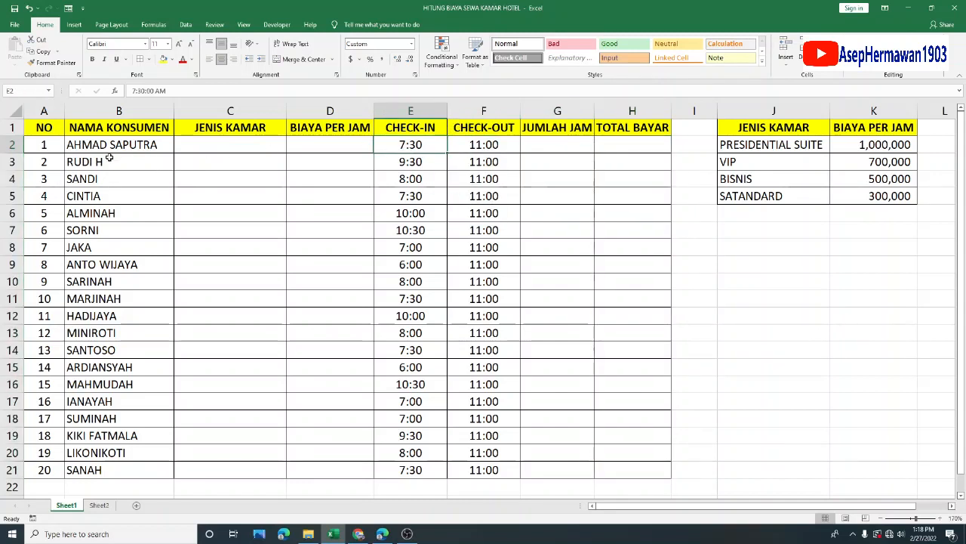
{"action": "left_click_drag", "start_coordinate": [113, 149], "coordinate": [155, 469]}
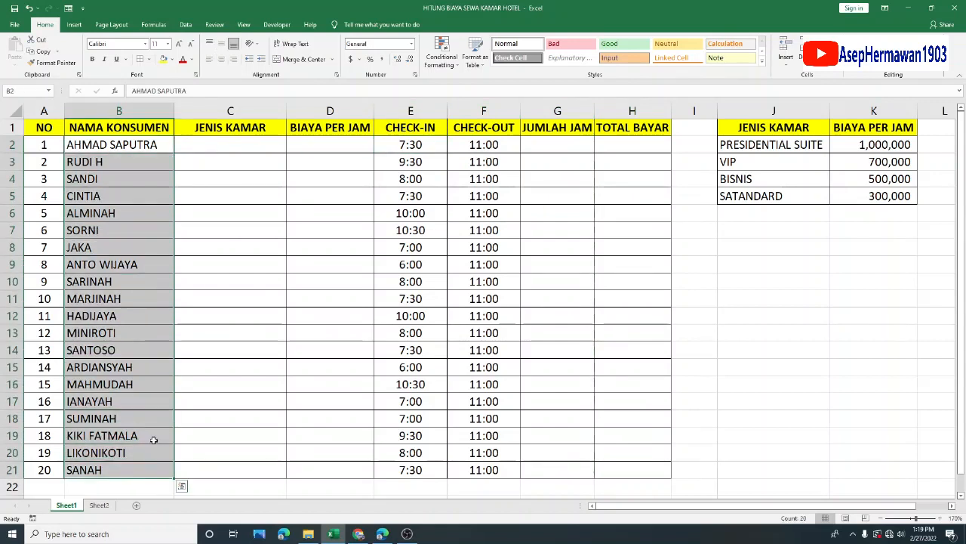
{"action": "left_click", "coordinate": [342, 145]}
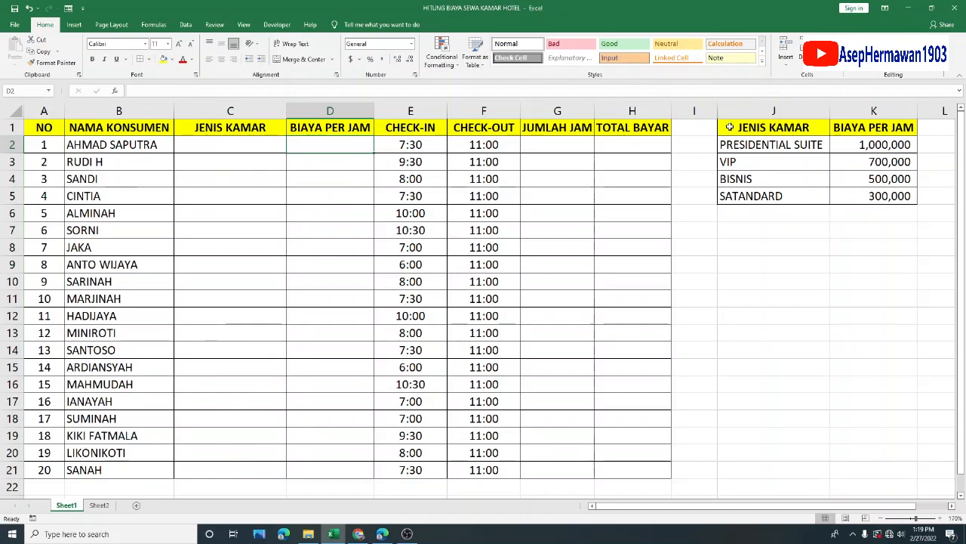
Examine the room types and their hourly rates in the reference table J1:K5.
{"action": "left_click_drag", "start_coordinate": [746, 127], "coordinate": [889, 195]}
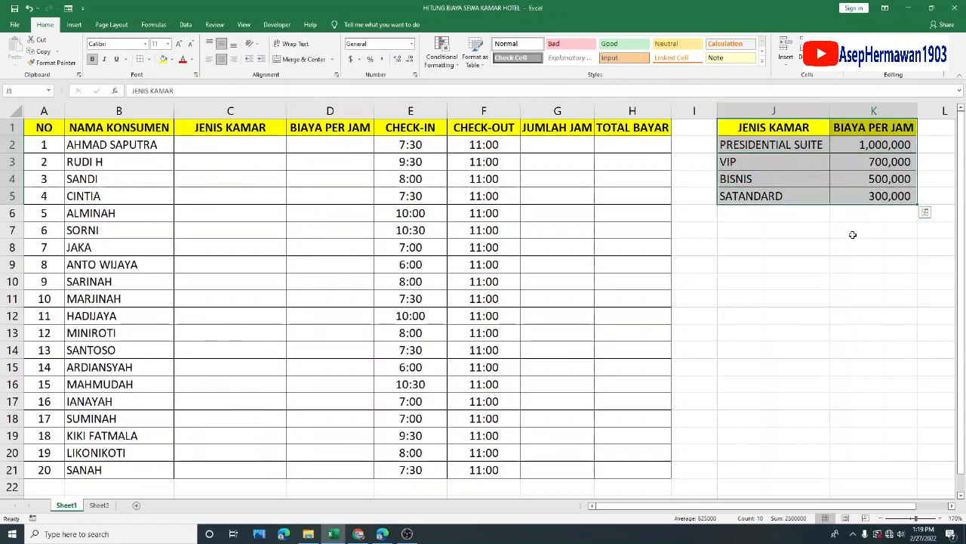
{"action": "left_click", "coordinate": [797, 145]}
{"action": "left_click", "coordinate": [791, 162]}
{"action": "left_click", "coordinate": [791, 176]}
{"action": "left_click", "coordinate": [791, 196]}
{"action": "left_click_drag", "start_coordinate": [788, 145], "coordinate": [790, 196]}
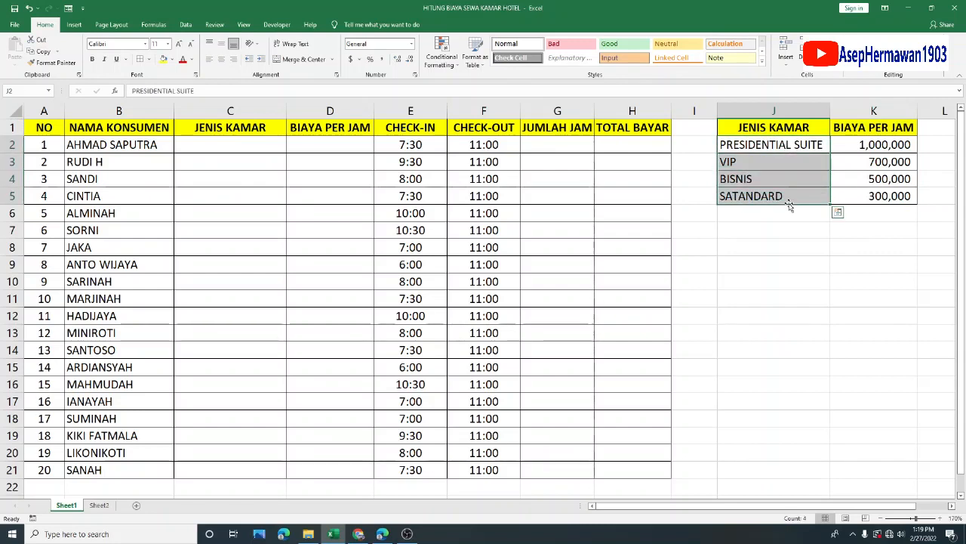
{"action": "left_click", "coordinate": [799, 151]}
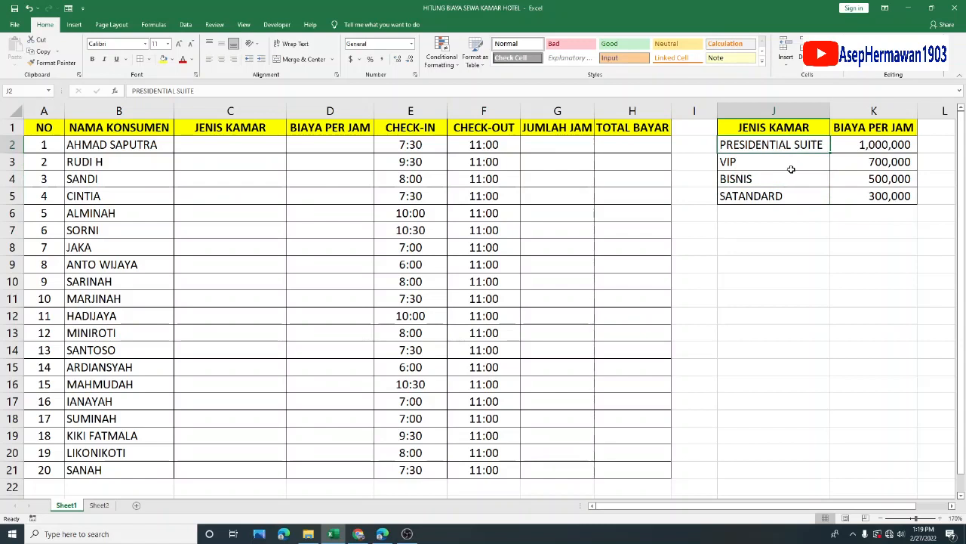
{"action": "left_click", "coordinate": [867, 144]}
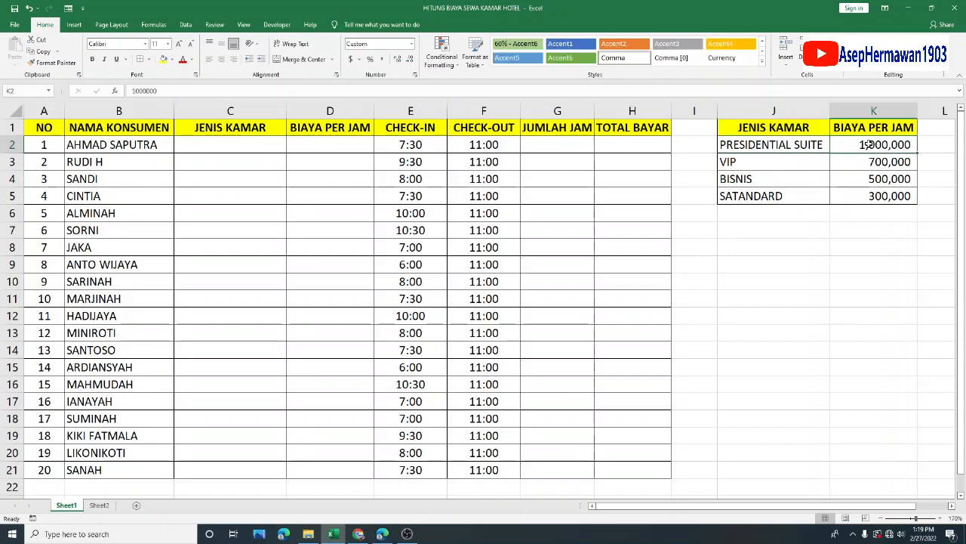
{"action": "left_click", "coordinate": [876, 129]}
{"action": "left_click_drag", "start_coordinate": [878, 129], "coordinate": [878, 198]}
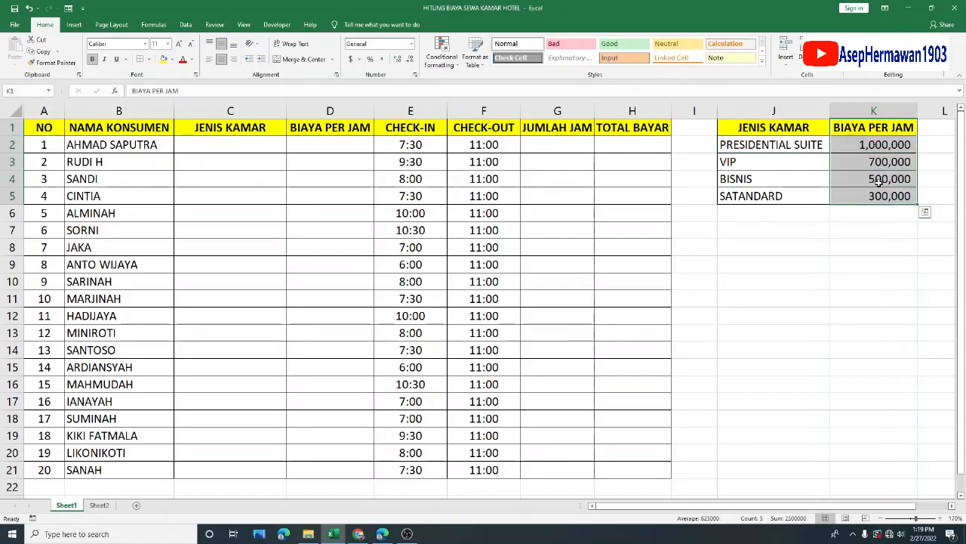
{"action": "left_click", "coordinate": [761, 172]}
{"action": "left_click", "coordinate": [872, 165]}
{"action": "left_click", "coordinate": [802, 190]}
{"action": "left_click", "coordinate": [881, 185]}
{"action": "left_click", "coordinate": [787, 197]}
{"action": "left_click", "coordinate": [875, 197]}
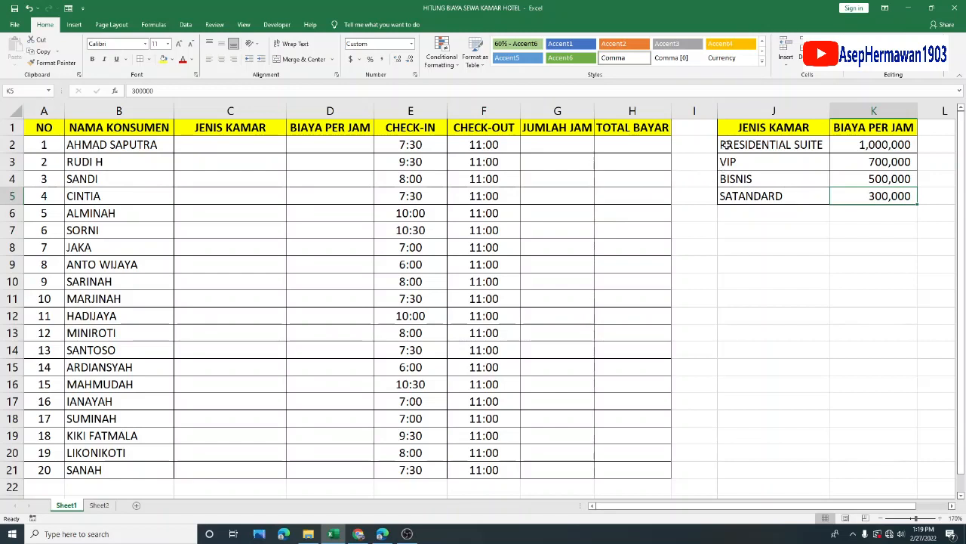
Compare the guest table's JENIS KAMAR and BIAYA PER JAM columns with the matching columns of the reference table.
{"action": "left_click", "coordinate": [251, 147]}
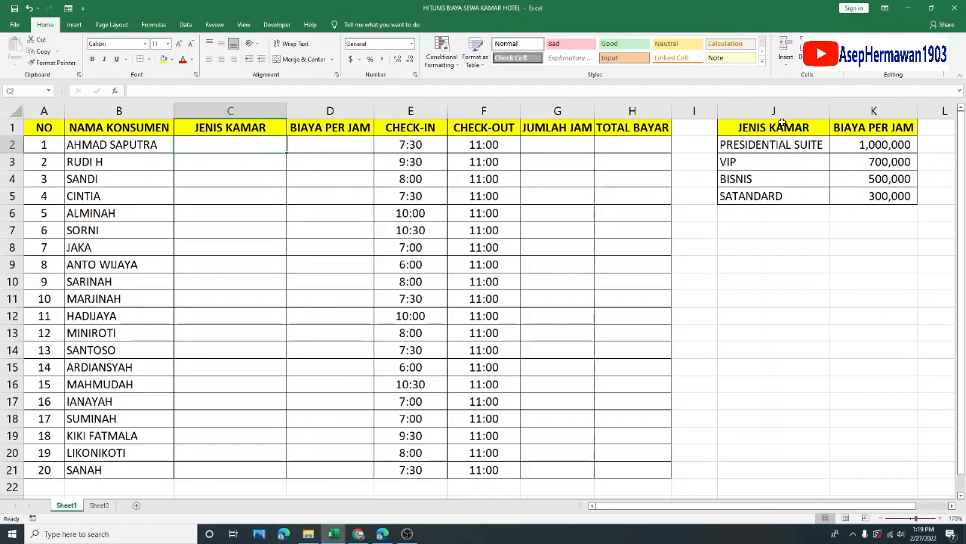
{"action": "left_click_drag", "start_coordinate": [782, 122], "coordinate": [876, 197]}
{"action": "left_click", "coordinate": [266, 146]}
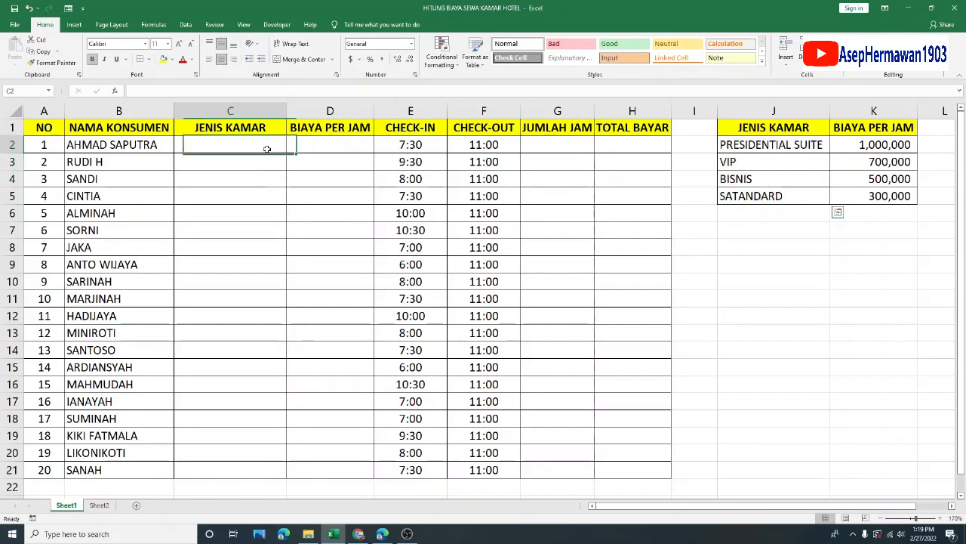
{"action": "left_click_drag", "start_coordinate": [267, 146], "coordinate": [257, 265]}
{"action": "left_click_drag", "start_coordinate": [804, 130], "coordinate": [801, 195]}
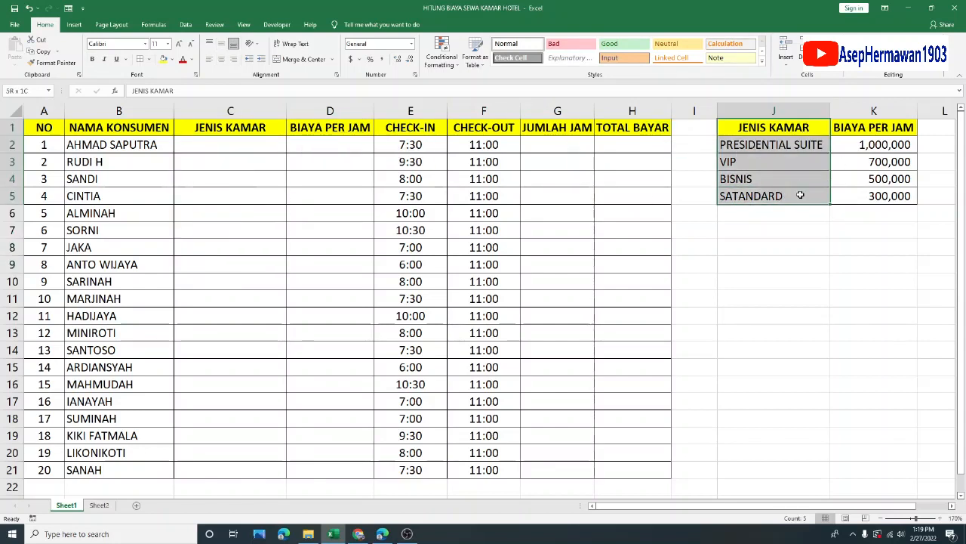
{"action": "left_click_drag", "start_coordinate": [335, 131], "coordinate": [343, 179]}
{"action": "left_click_drag", "start_coordinate": [872, 144], "coordinate": [874, 198]}
{"action": "left_click", "coordinate": [304, 139]}
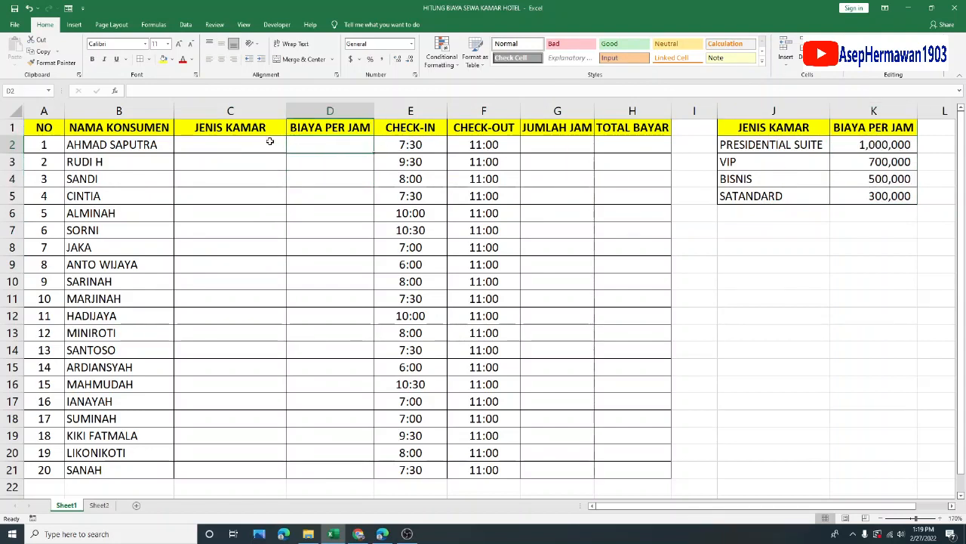
{"action": "left_click", "coordinate": [261, 141]}
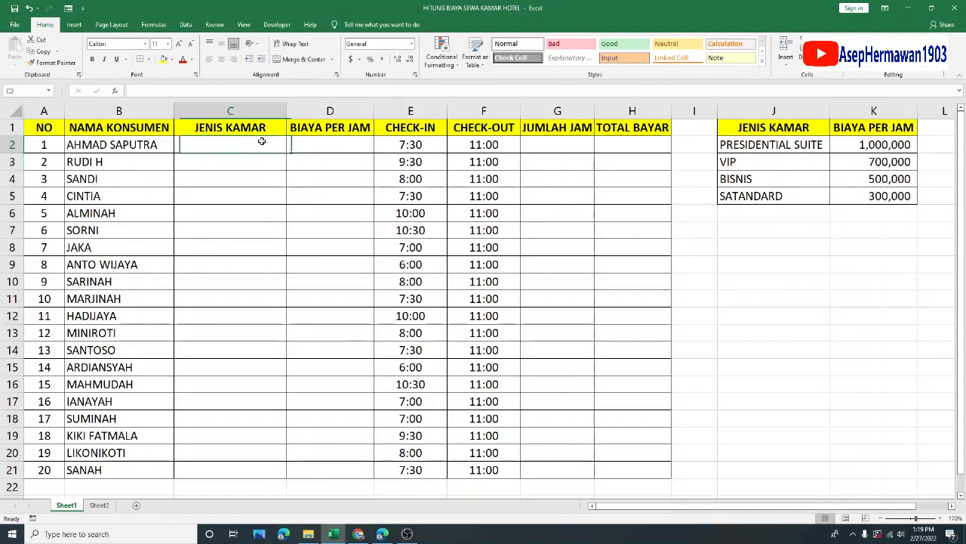
Examine the BIAYA PER JAM, CHECK-IN, CHECK-OUT, JUMLAH JAM and TOTAL BAYAR columns used for the rental cost calculation.
{"action": "left_click", "coordinate": [345, 145]}
{"action": "left_click", "coordinate": [410, 111]}
{"action": "left_click", "coordinate": [484, 111]}
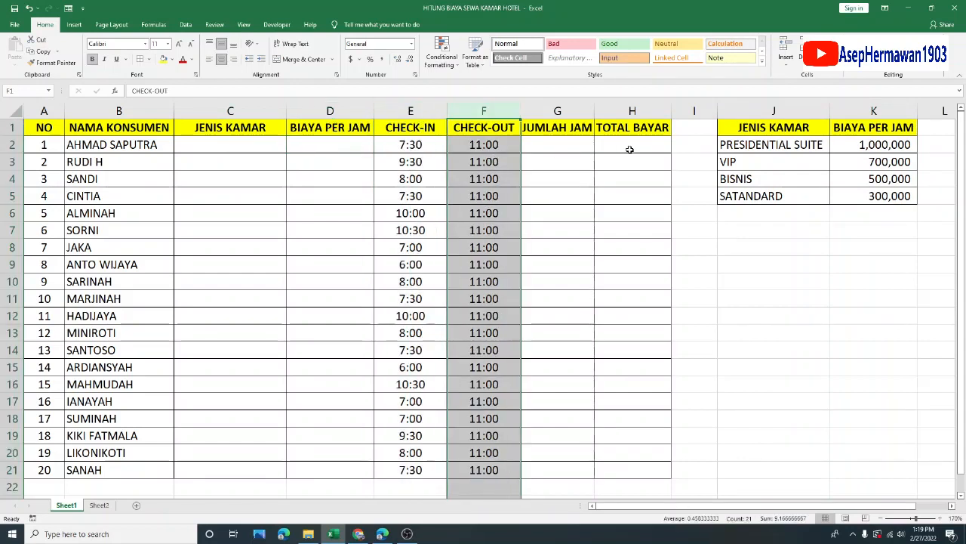
{"action": "left_click", "coordinate": [565, 148]}
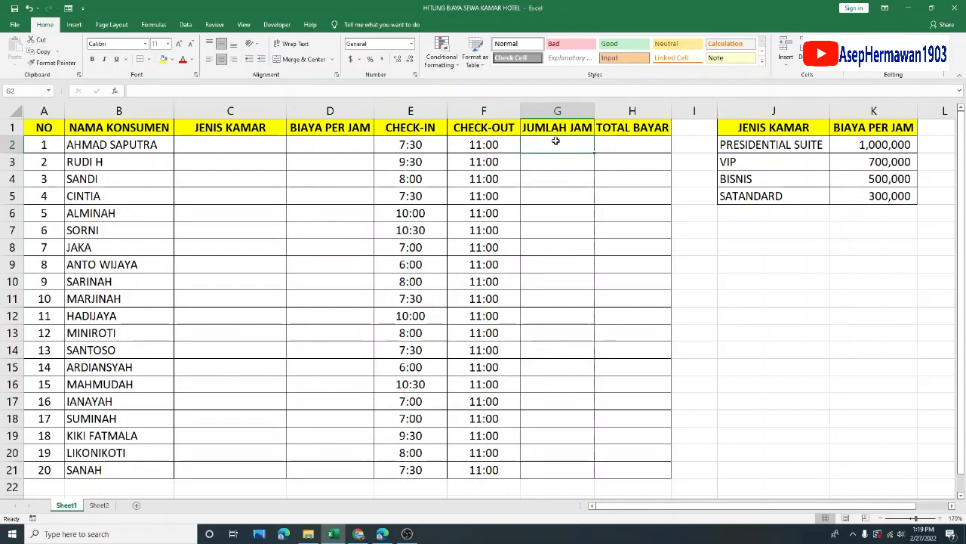
{"action": "left_click", "coordinate": [436, 112]}
{"action": "left_click_drag", "start_coordinate": [442, 112], "coordinate": [471, 112]}
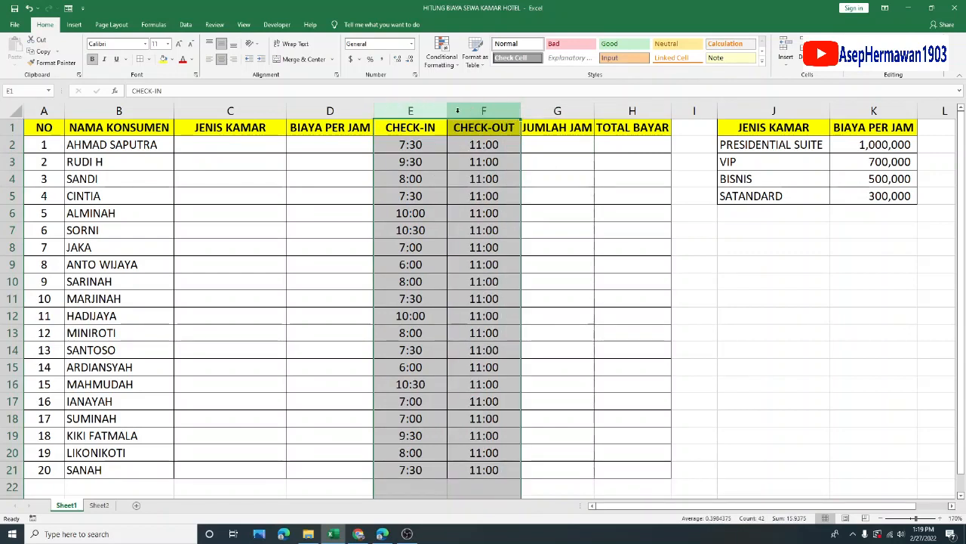
{"action": "left_click", "coordinate": [414, 111]}
{"action": "left_click", "coordinate": [484, 111]}
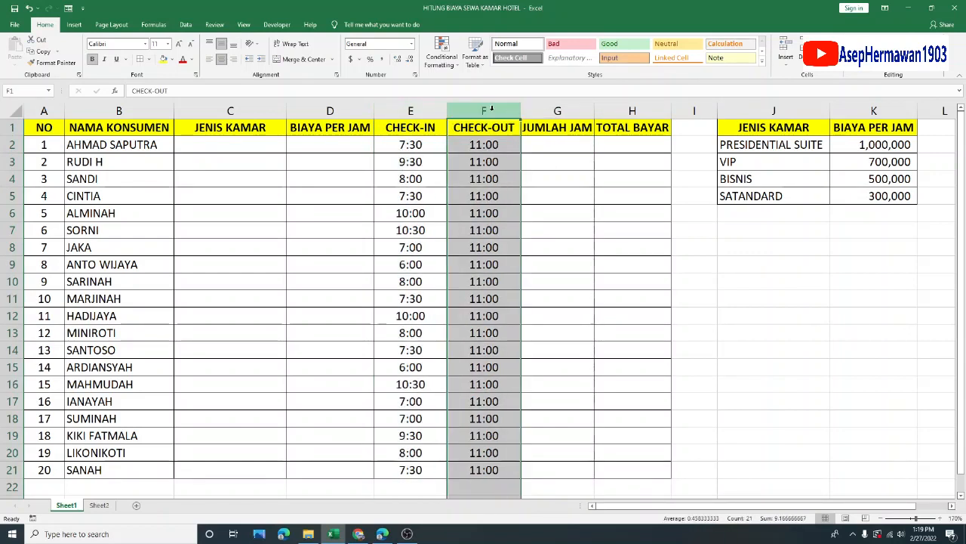
{"action": "left_click", "coordinate": [627, 146]}
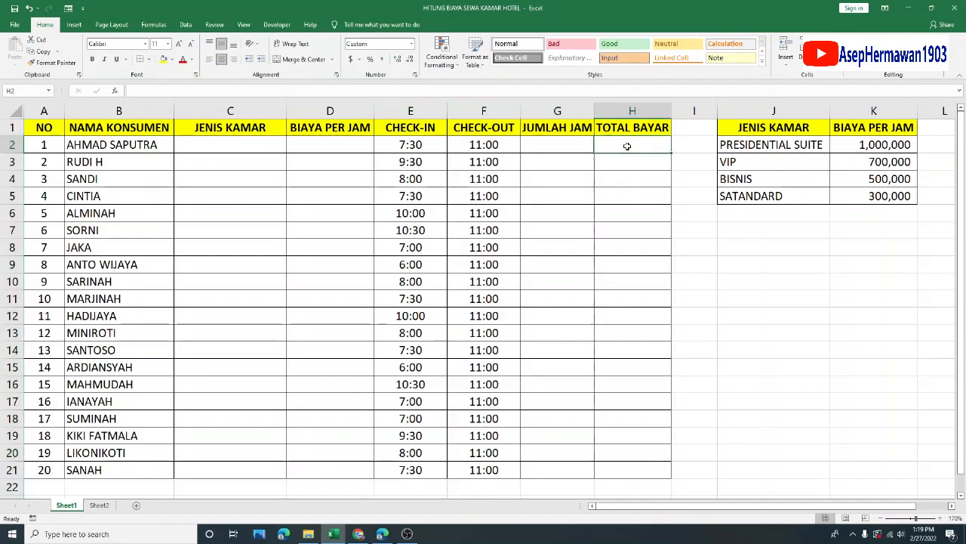
{"action": "left_click", "coordinate": [630, 111]}
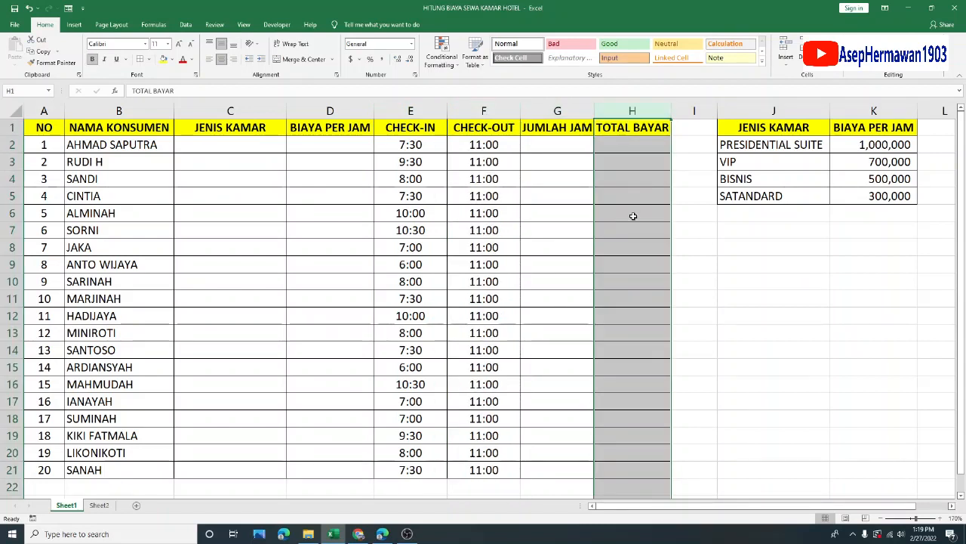
{"action": "left_click", "coordinate": [693, 219]}
{"action": "left_click", "coordinate": [732, 284]}
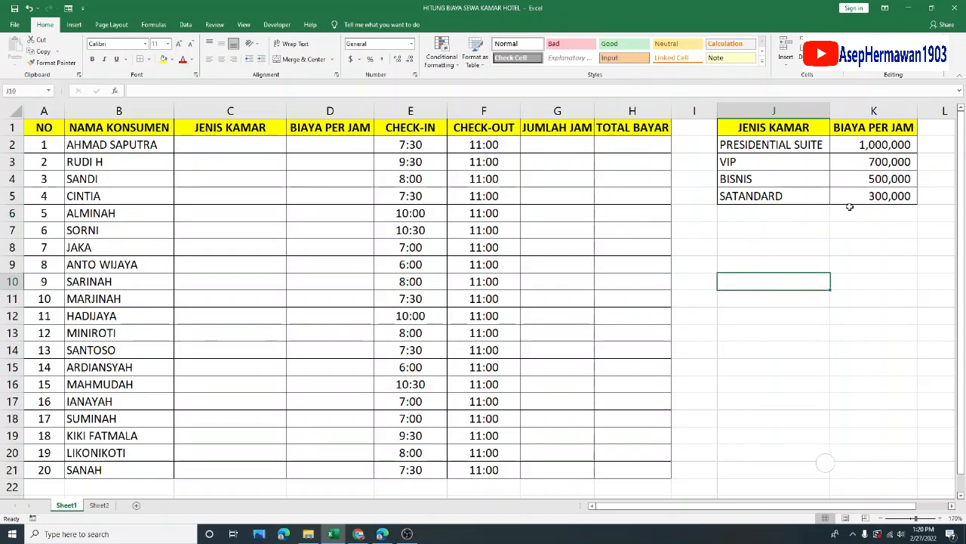
{"action": "left_click", "coordinate": [787, 236]}
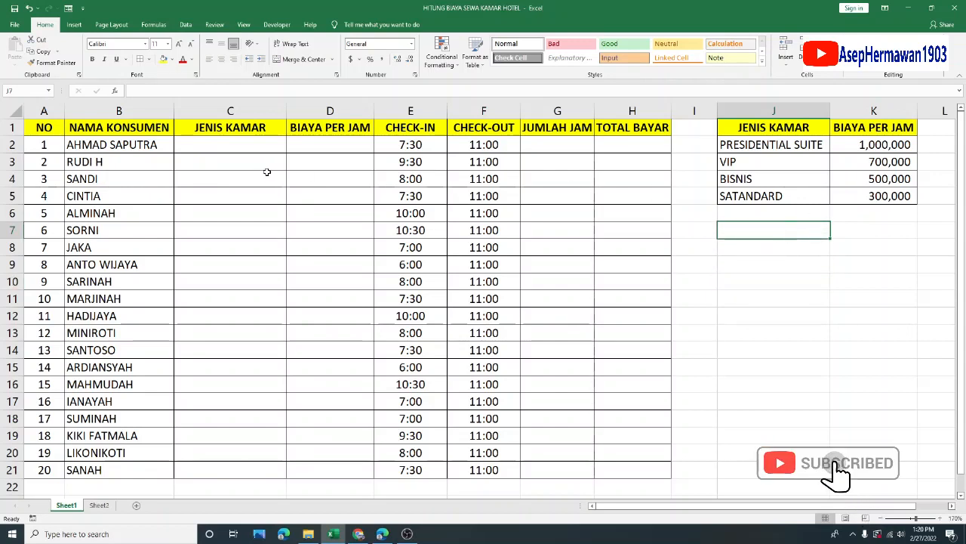
Review the JENIS KAMAR cells C2:C21 against the room-type list in J1:J5.
{"action": "left_click_drag", "start_coordinate": [262, 146], "coordinate": [246, 462]}
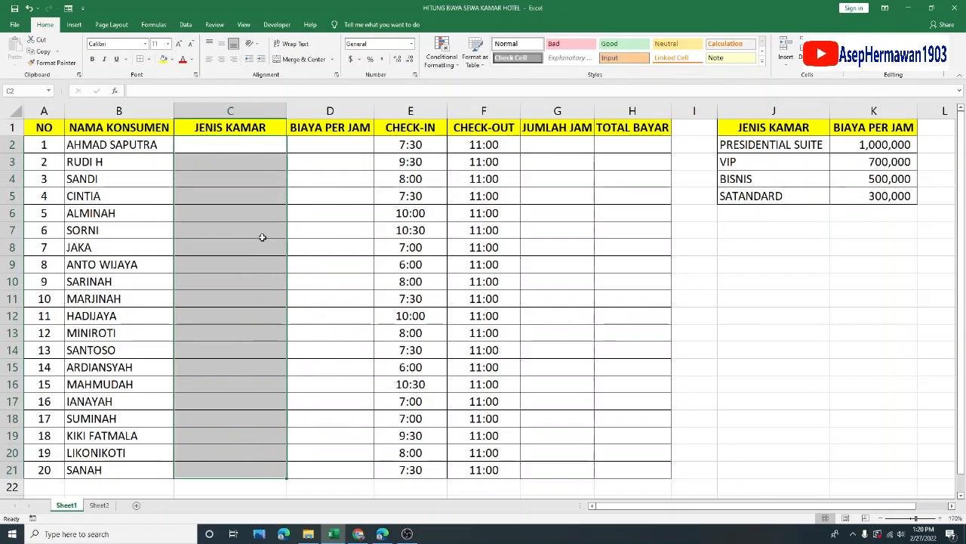
{"action": "left_click", "coordinate": [265, 140]}
{"action": "left_click_drag", "start_coordinate": [753, 126], "coordinate": [770, 195]}
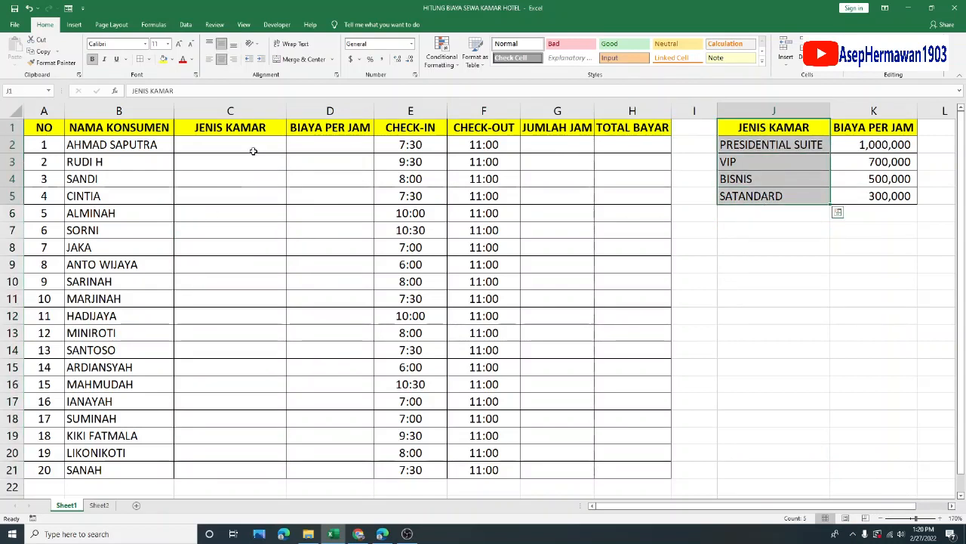
{"action": "left_click", "coordinate": [265, 127]}
Try entering the room types BISNIS in C2 and VIP in C3, and clear both cells.
{"action": "left_click", "coordinate": [265, 144]}
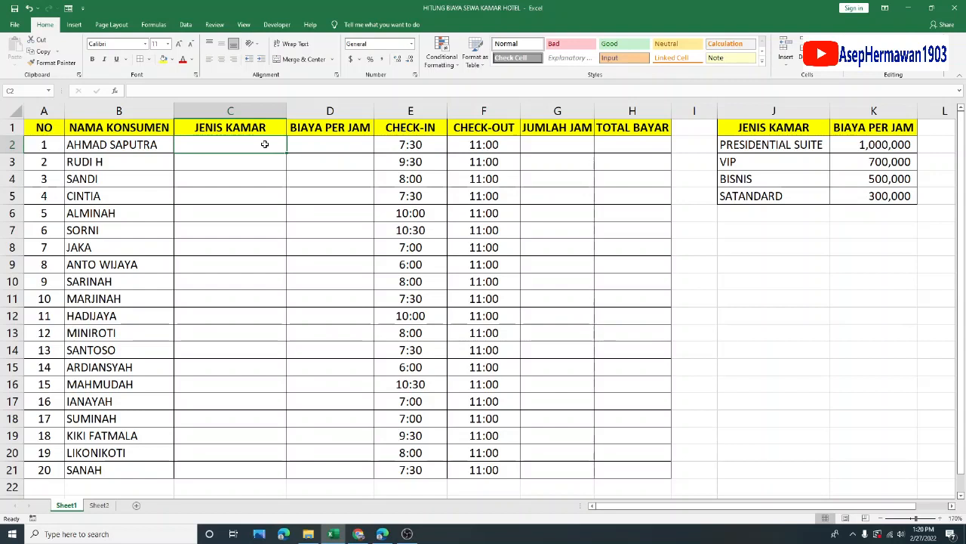
{"action": "type", "text": "BISNIS"}
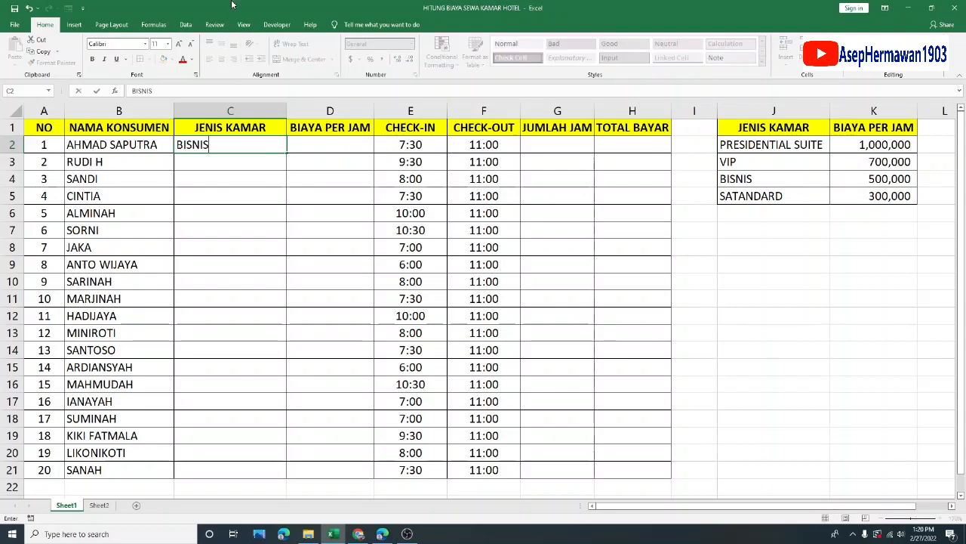
{"action": "key", "text": "Return"}
{"action": "type", "text": "VIP"}
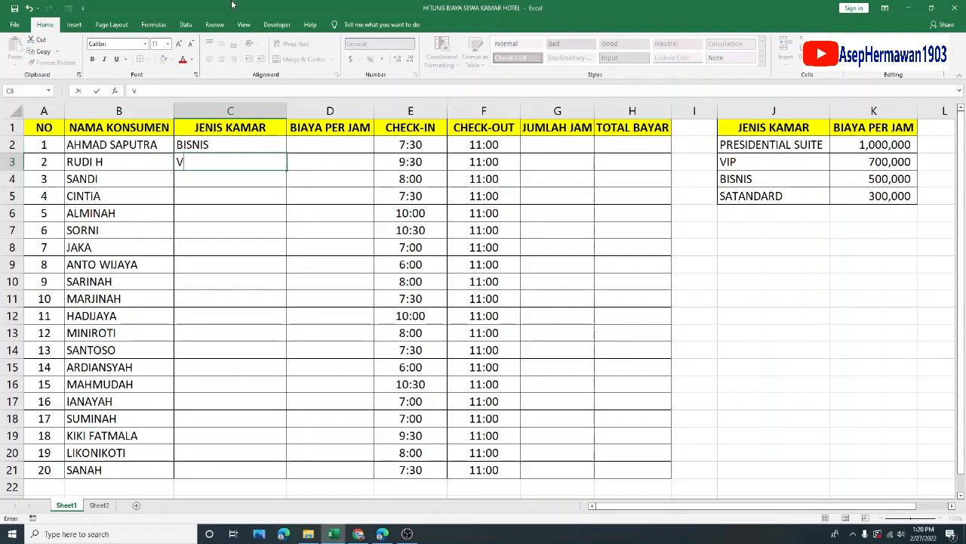
{"action": "key", "text": "Return"}
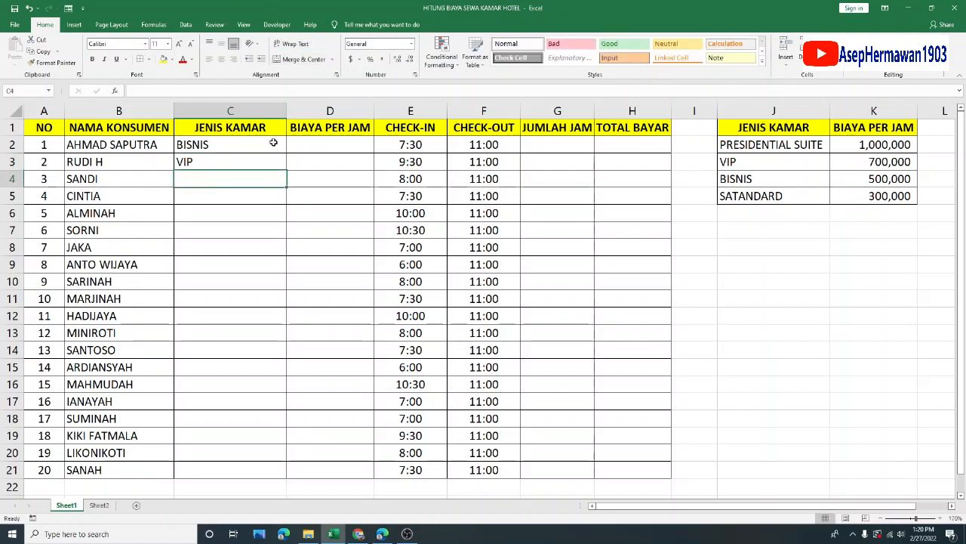
{"action": "left_click_drag", "start_coordinate": [272, 142], "coordinate": [275, 162]}
{"action": "key", "text": "Delete"}
{"action": "left_click", "coordinate": [300, 200]}
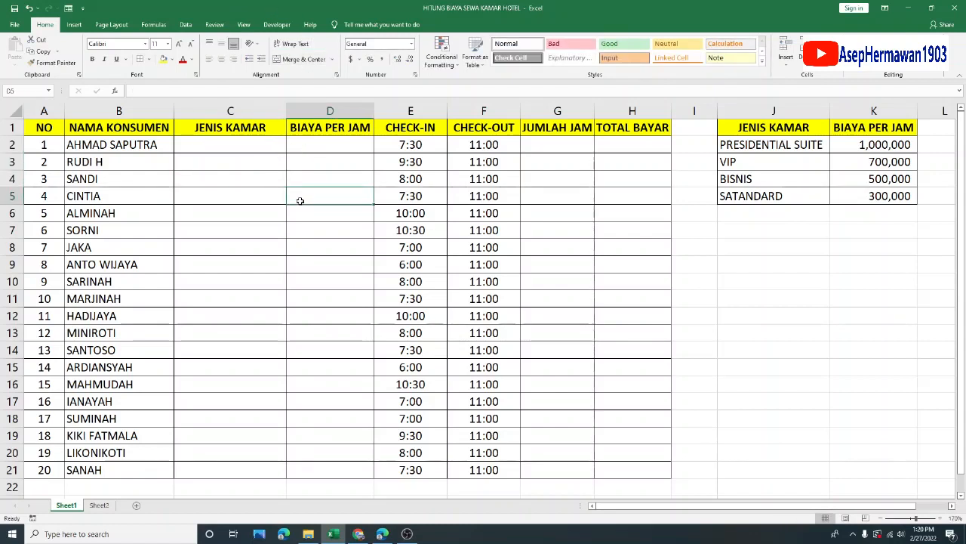
Add a list data validation to C2 that uses the room types in J2:J5 as its source.
{"action": "left_click", "coordinate": [277, 148]}
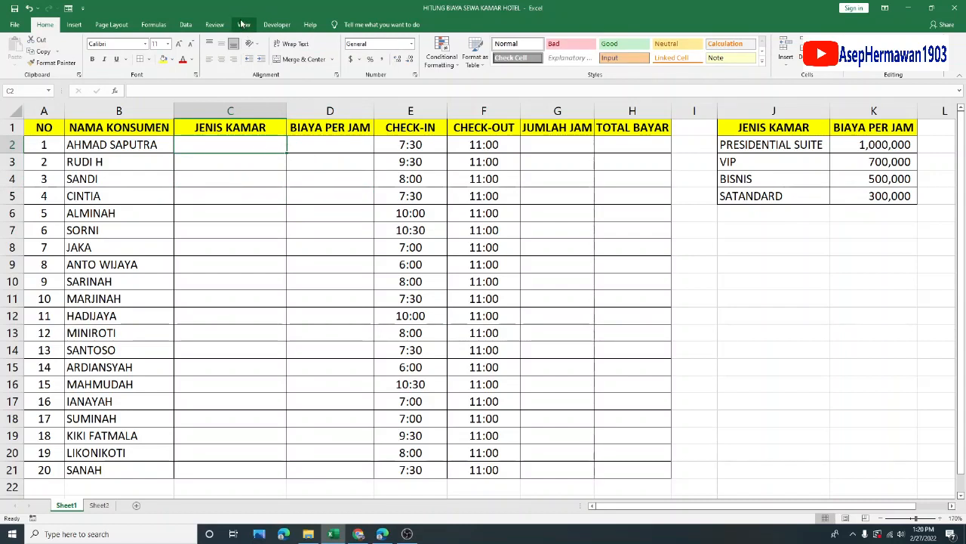
{"action": "left_click", "coordinate": [185, 25]}
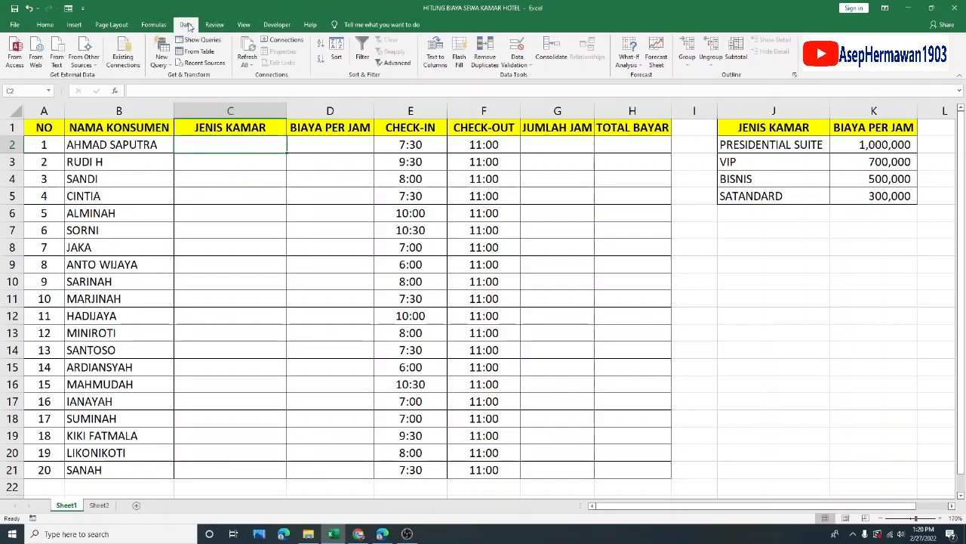
{"action": "left_click", "coordinate": [530, 68]}
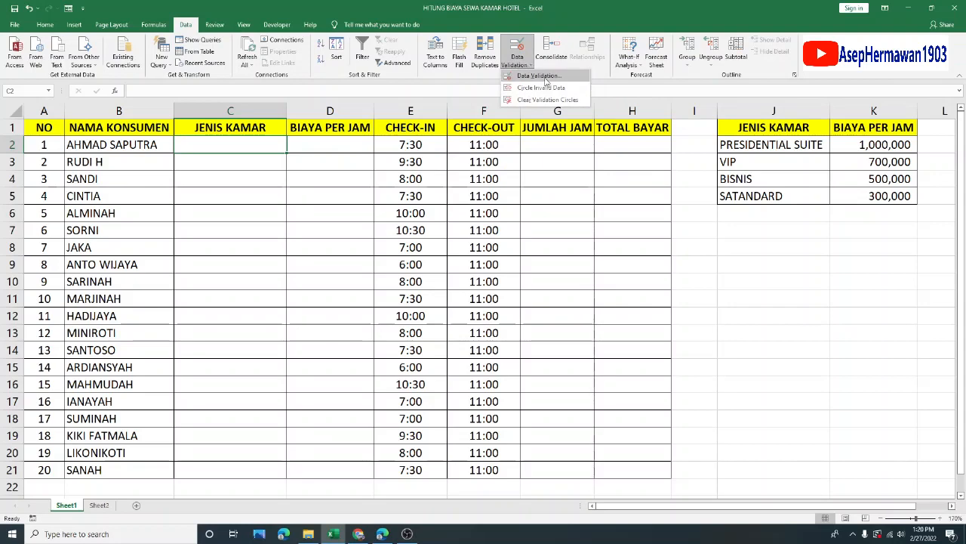
{"action": "left_click", "coordinate": [541, 75]}
{"action": "left_click_drag", "start_coordinate": [495, 134], "coordinate": [410, 138]}
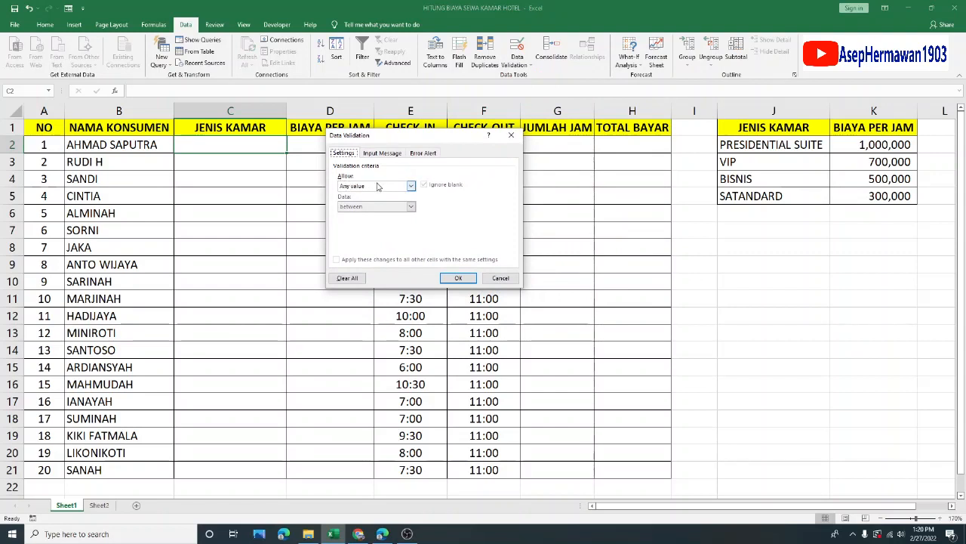
{"action": "left_click", "coordinate": [410, 186]}
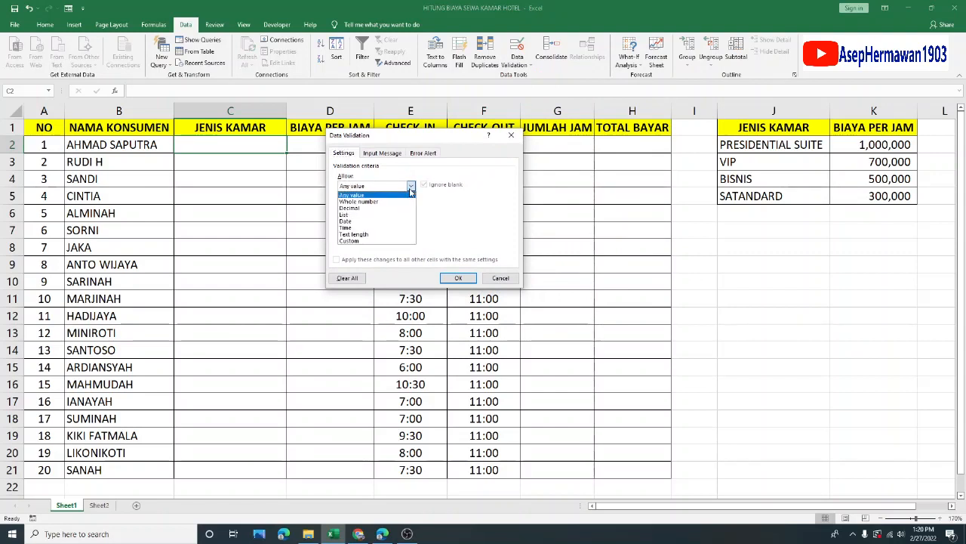
{"action": "left_click", "coordinate": [366, 215]}
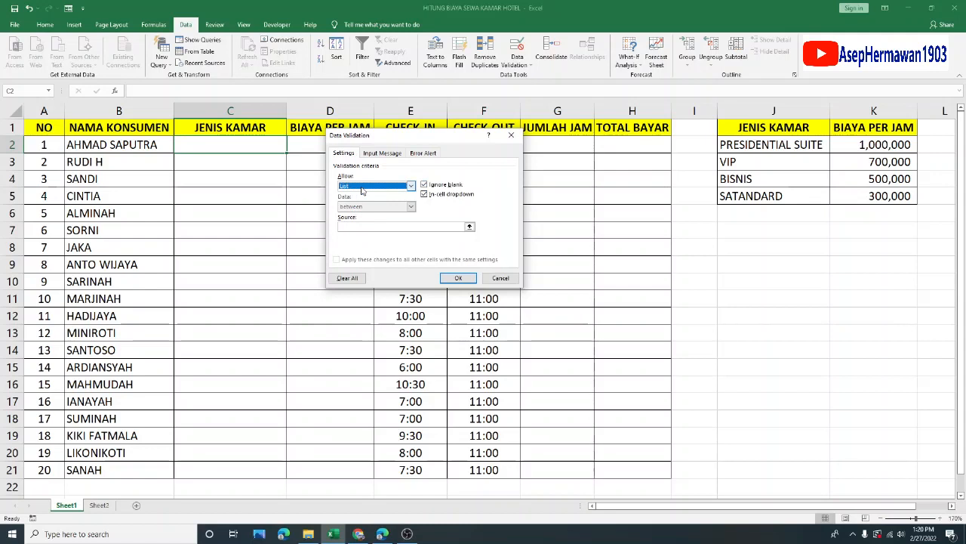
{"action": "left_click", "coordinate": [364, 226]}
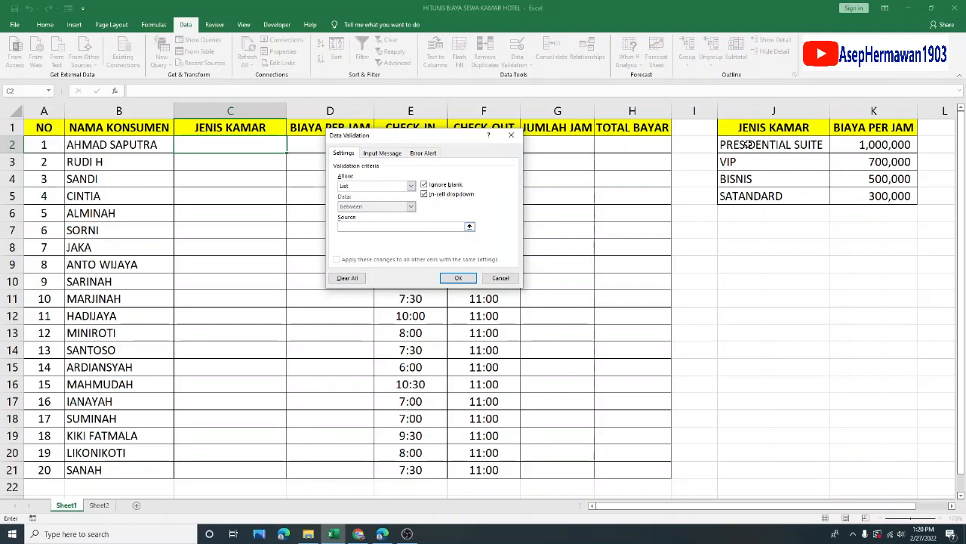
{"action": "left_click_drag", "start_coordinate": [755, 144], "coordinate": [751, 197]}
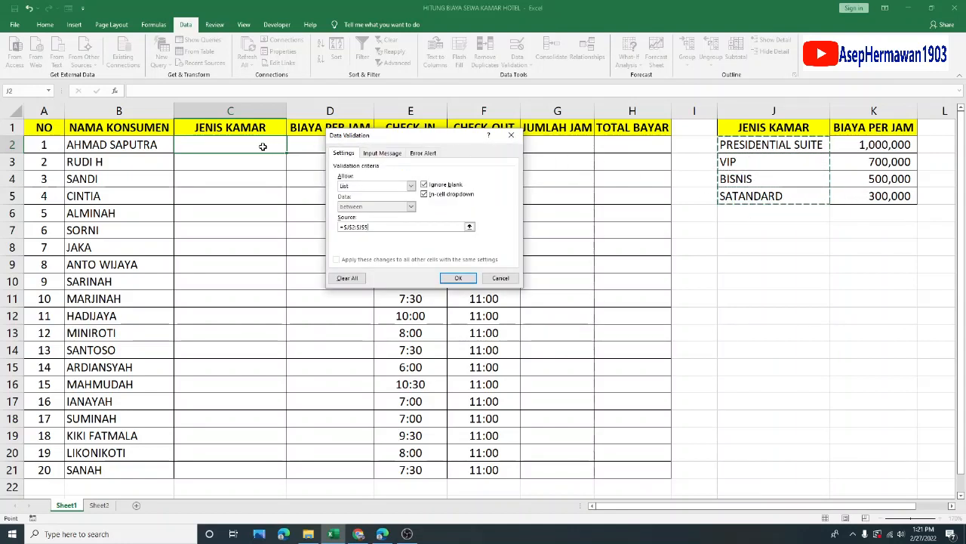
{"action": "left_click", "coordinate": [467, 278]}
Copy the room-type dropdown from C2 down the JENIS KAMAR column through C21.
{"action": "left_click_drag", "start_coordinate": [287, 153], "coordinate": [289, 475]}
{"action": "left_click", "coordinate": [332, 181]}
{"action": "left_click", "coordinate": [268, 148]}
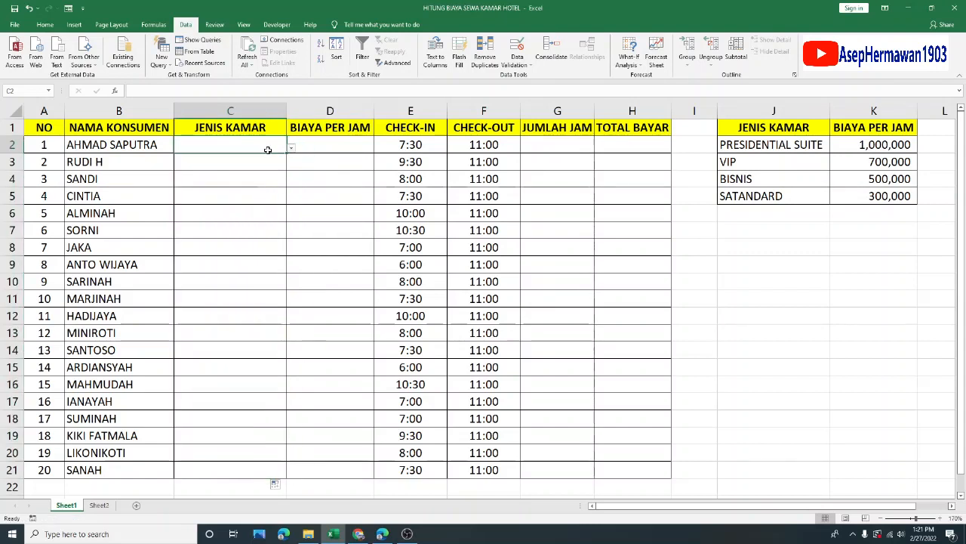
{"action": "left_click", "coordinate": [268, 163]}
{"action": "left_click", "coordinate": [267, 182]}
Check the room-type options offered by the dropdowns in C2 and C3.
{"action": "left_click", "coordinate": [272, 141]}
{"action": "left_click", "coordinate": [291, 149]}
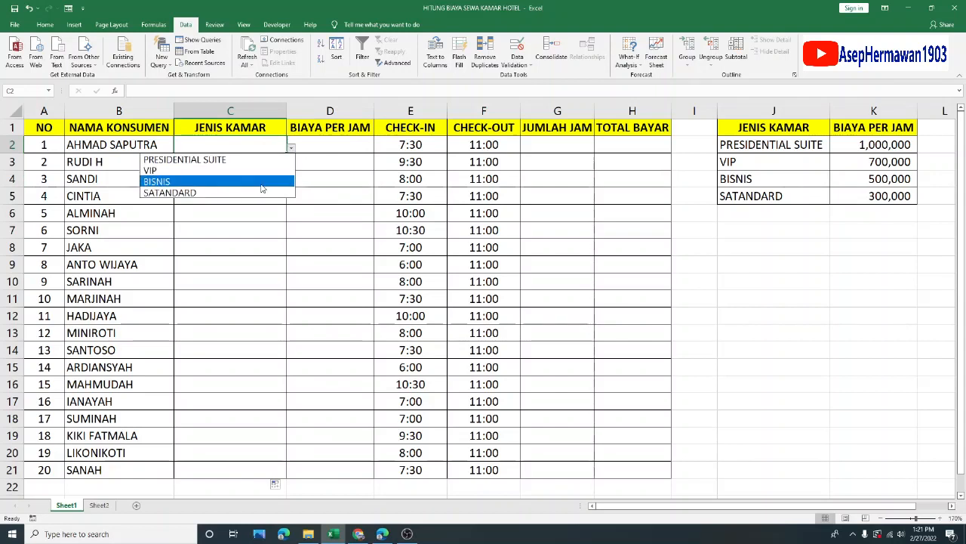
{"action": "left_click", "coordinate": [315, 142]}
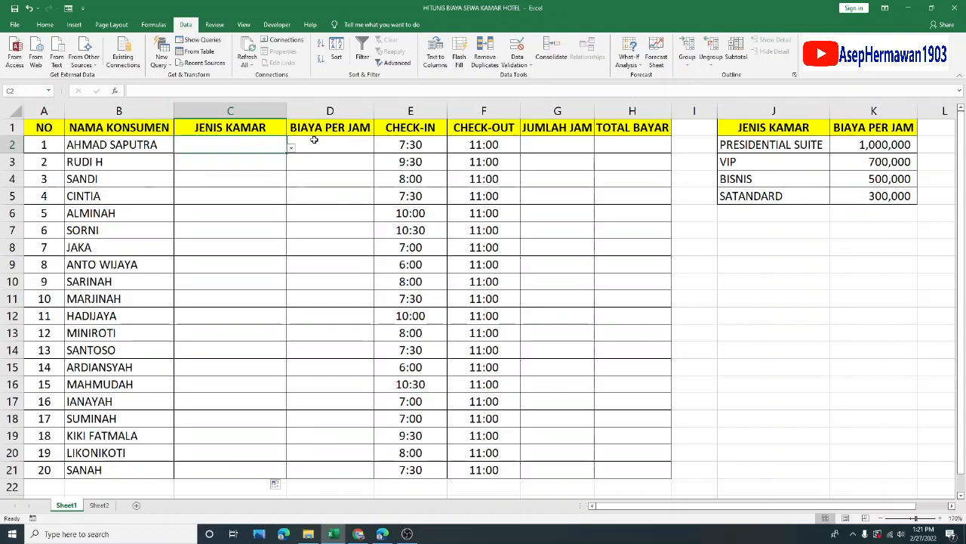
{"action": "left_click", "coordinate": [281, 163]}
{"action": "left_click", "coordinate": [291, 166]}
{"action": "left_click", "coordinate": [266, 146]}
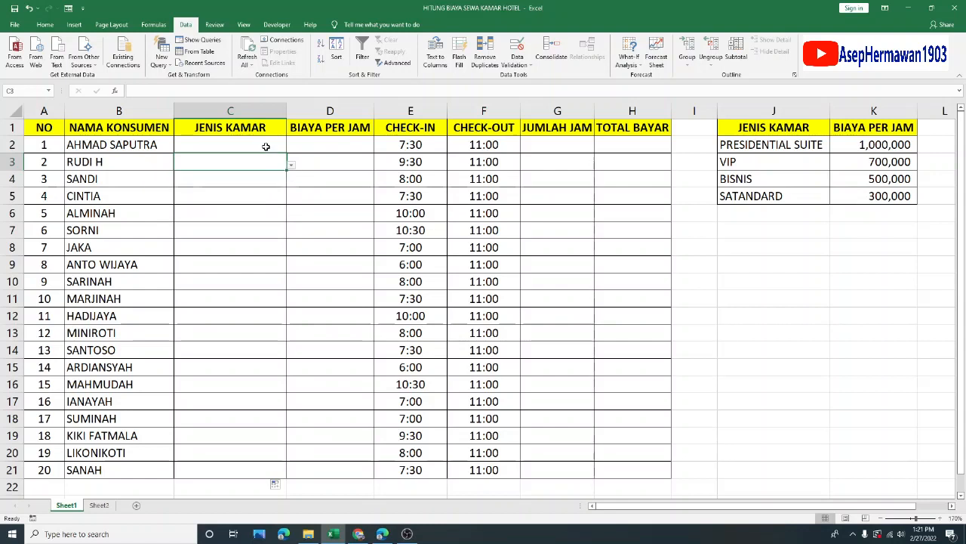
{"action": "left_click", "coordinate": [323, 144]}
Choose VIP in C2 and BISNIS in C3 from the room-type dropdowns.
{"action": "left_click", "coordinate": [278, 151]}
{"action": "left_click", "coordinate": [292, 151]}
{"action": "left_click", "coordinate": [255, 167]}
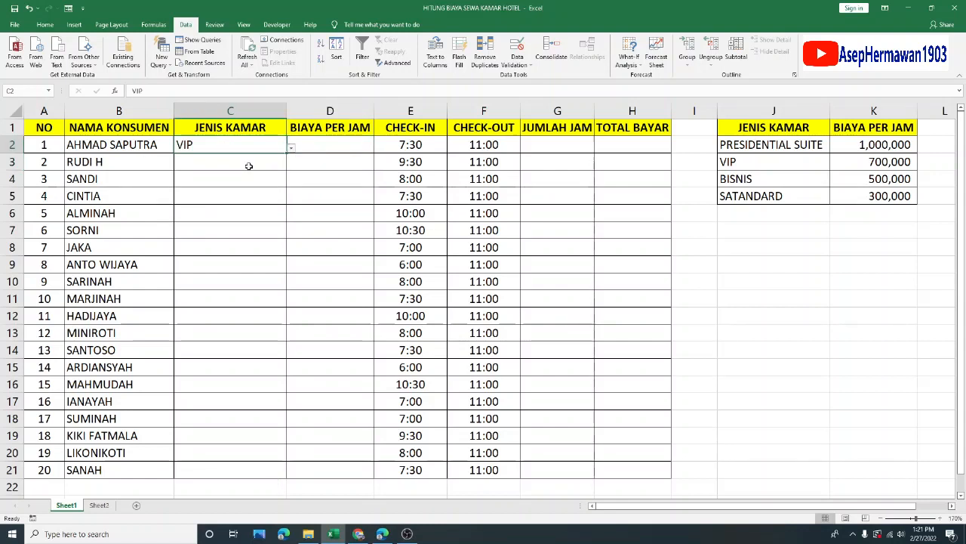
{"action": "left_click", "coordinate": [290, 168]}
{"action": "left_click", "coordinate": [274, 162]}
{"action": "left_click", "coordinate": [296, 167]}
{"action": "left_click", "coordinate": [277, 165]}
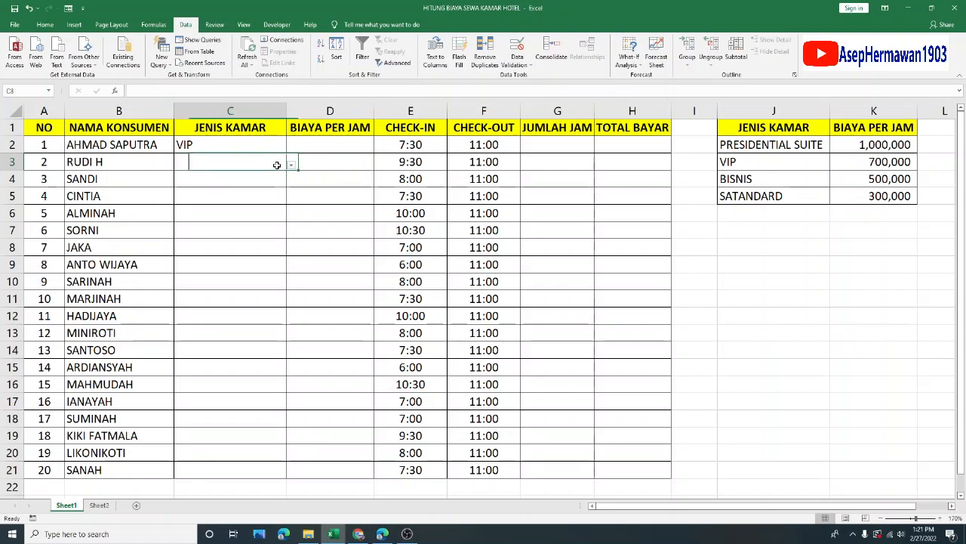
{"action": "left_click", "coordinate": [291, 165]}
{"action": "left_click", "coordinate": [256, 196]}
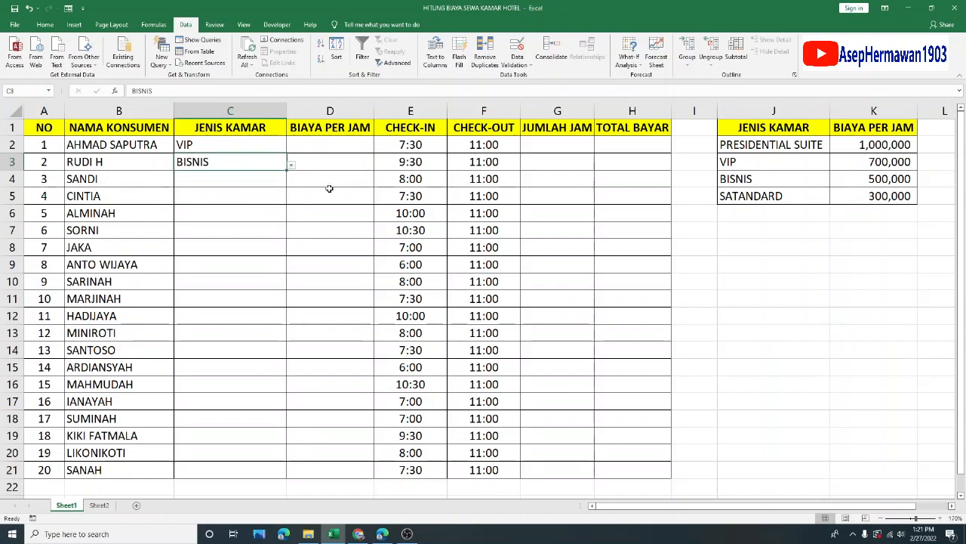
Switch the room type in C2 to SATANDARD and finally to PRESIDENTIAL SUITE.
{"action": "left_click", "coordinate": [329, 190]}
{"action": "left_click", "coordinate": [294, 231]}
{"action": "left_click", "coordinate": [326, 148]}
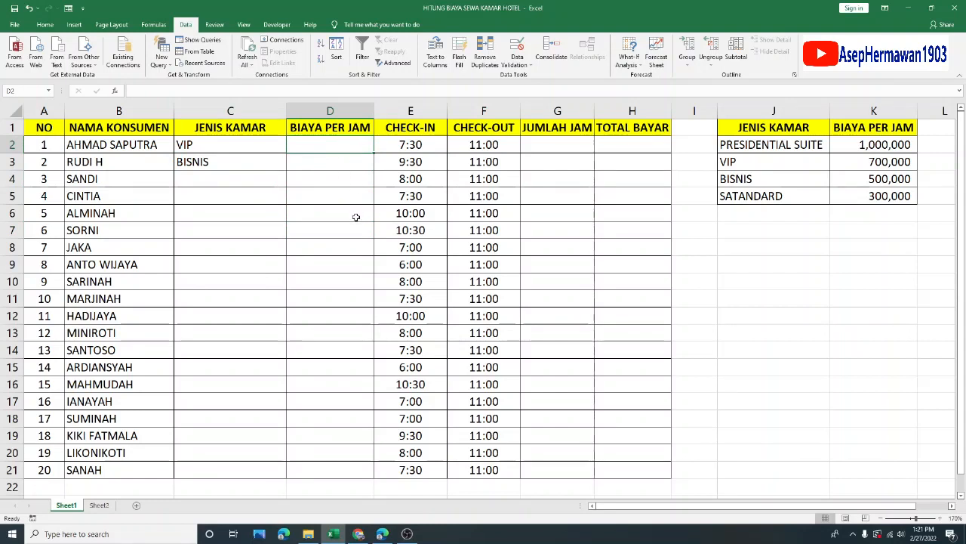
{"action": "left_click", "coordinate": [259, 144]}
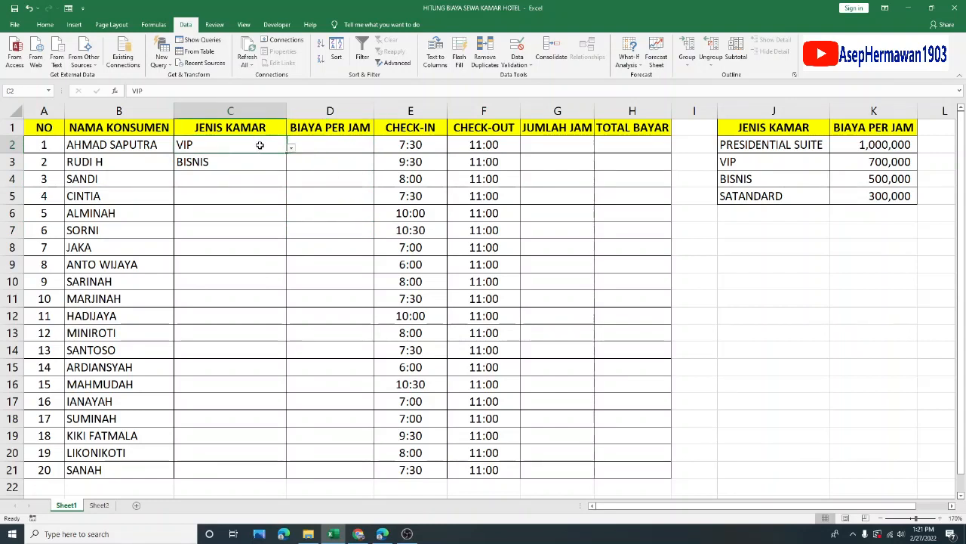
{"action": "left_click", "coordinate": [291, 149]}
{"action": "left_click", "coordinate": [247, 195]}
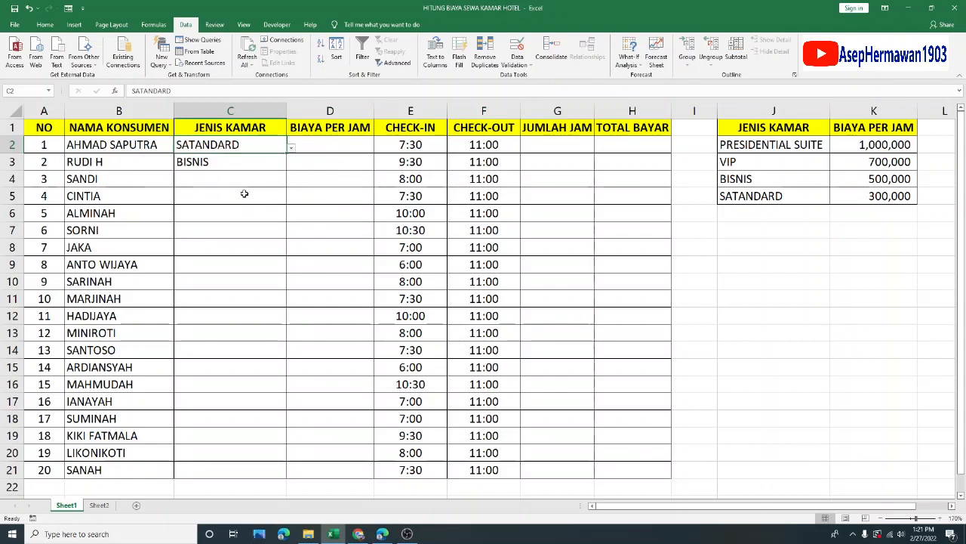
{"action": "left_click", "coordinate": [291, 149]}
{"action": "left_click", "coordinate": [256, 157]}
Begin a VLOOKUP formula in D2 with lookup value C2, absolute table range $J$2:$K$5 and column index 2.
{"action": "left_click", "coordinate": [327, 151]}
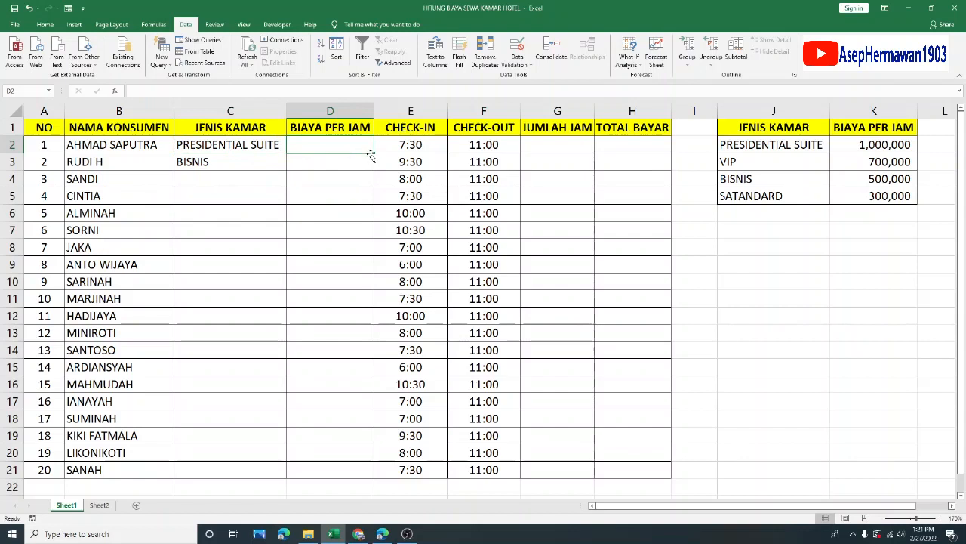
{"action": "left_click_drag", "start_coordinate": [805, 148], "coordinate": [875, 199]}
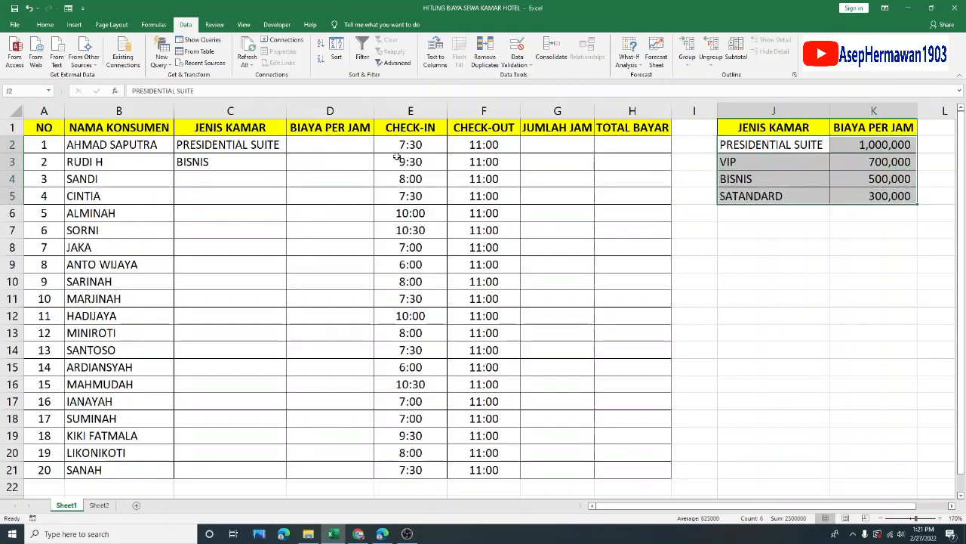
{"action": "left_click", "coordinate": [354, 149]}
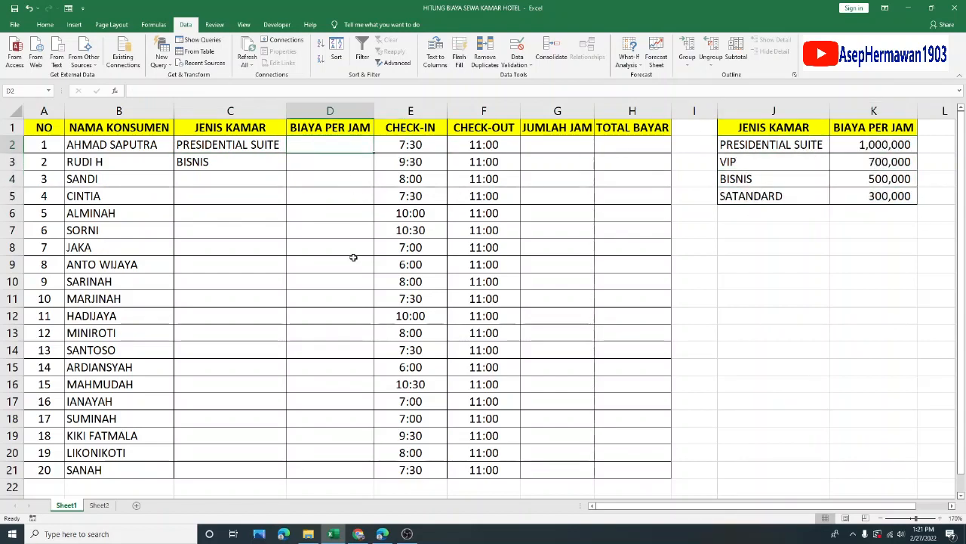
{"action": "type", "text": "=VLO"}
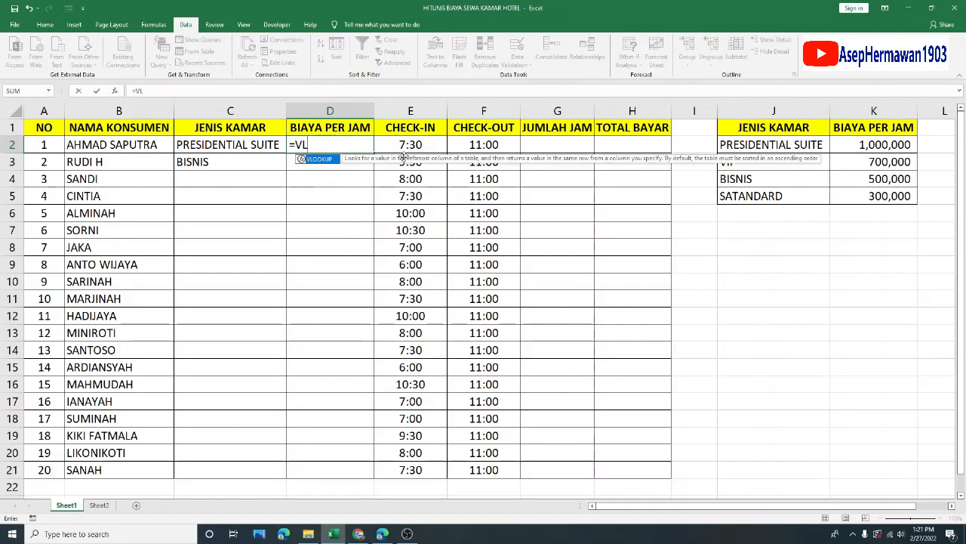
{"action": "double_click", "coordinate": [321, 161]}
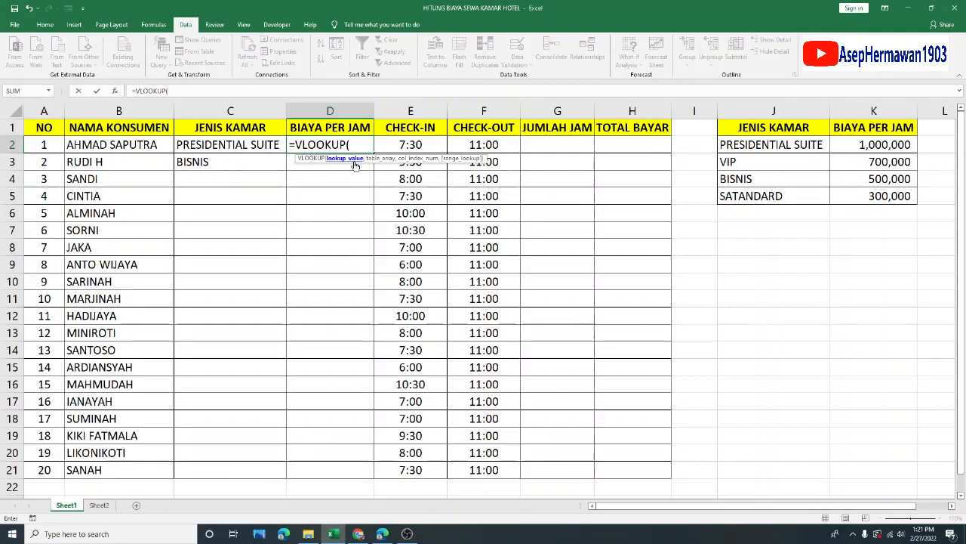
{"action": "left_click", "coordinate": [259, 143]}
{"action": "type", "text": ","}
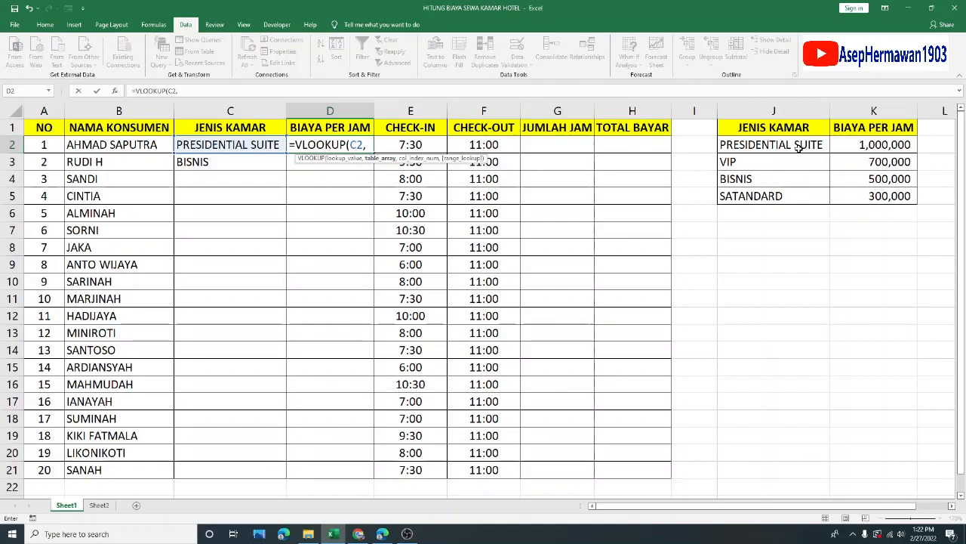
{"action": "left_click_drag", "start_coordinate": [770, 145], "coordinate": [858, 197]}
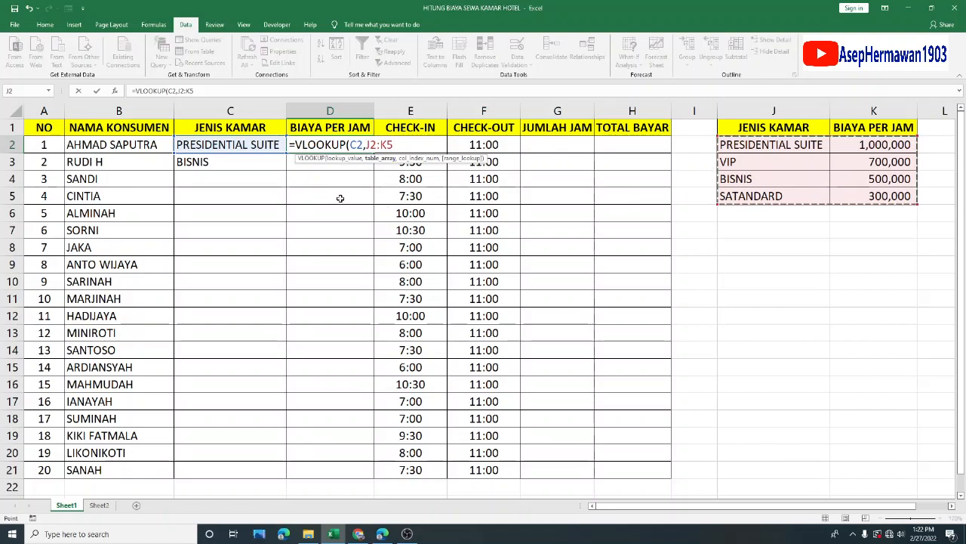
{"action": "key", "text": "F4"}
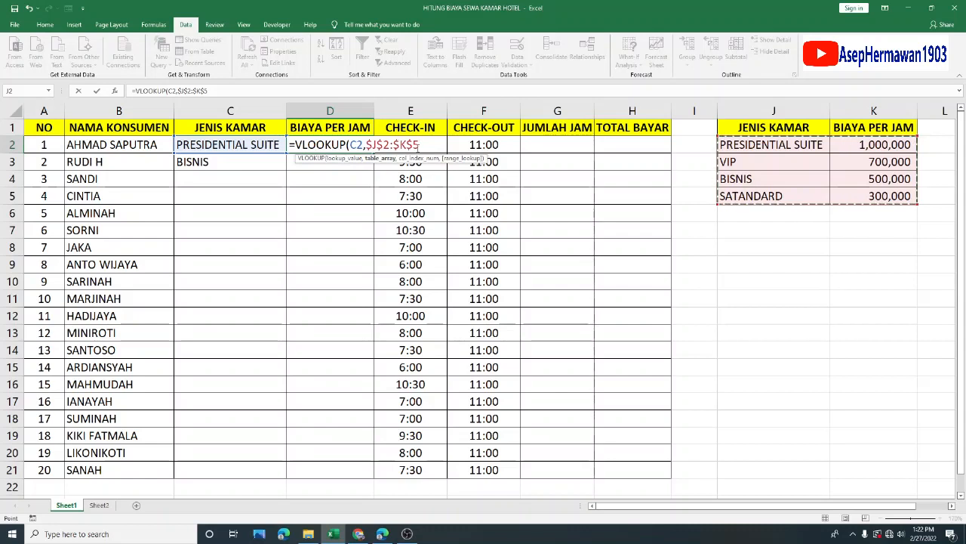
{"action": "type", "text": ",2"}
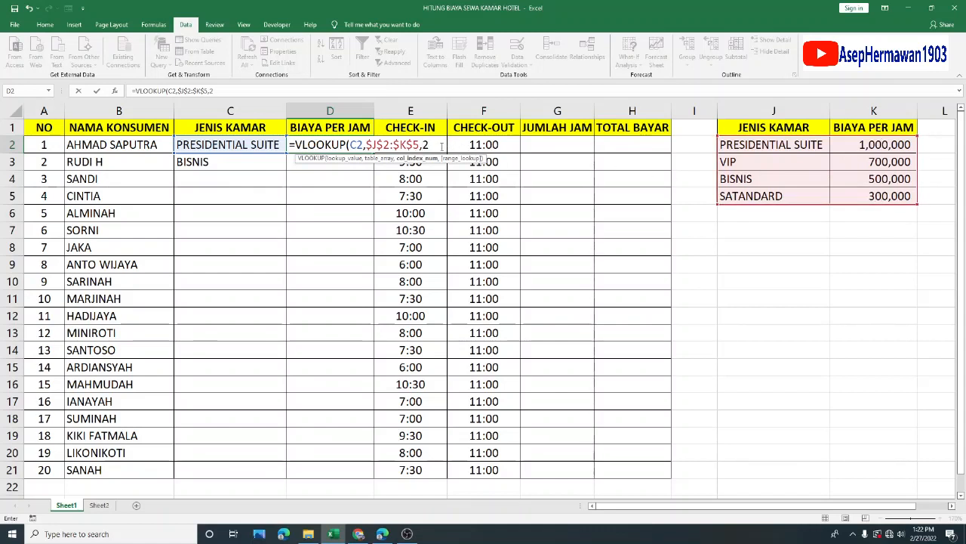
{"action": "type", "text": ","}
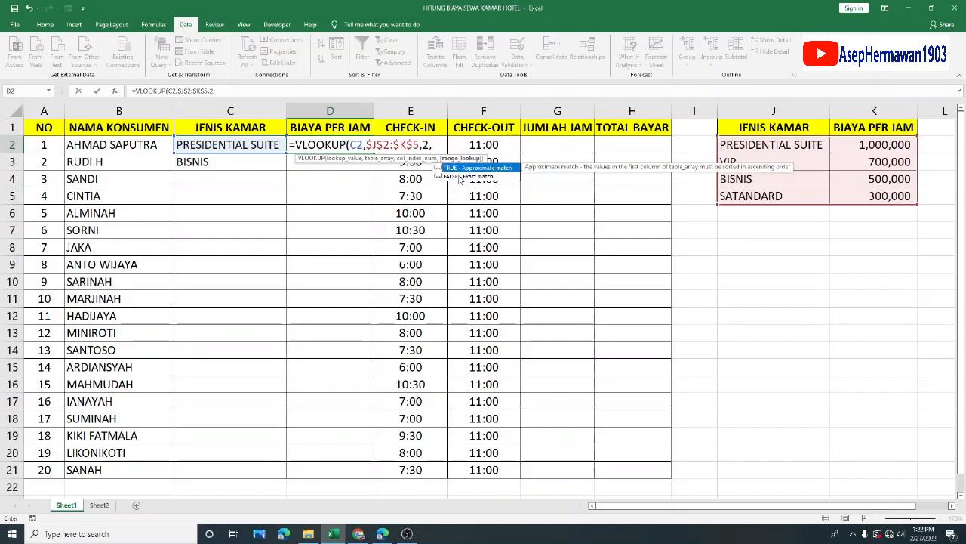
{"action": "left_click", "coordinate": [464, 177]}
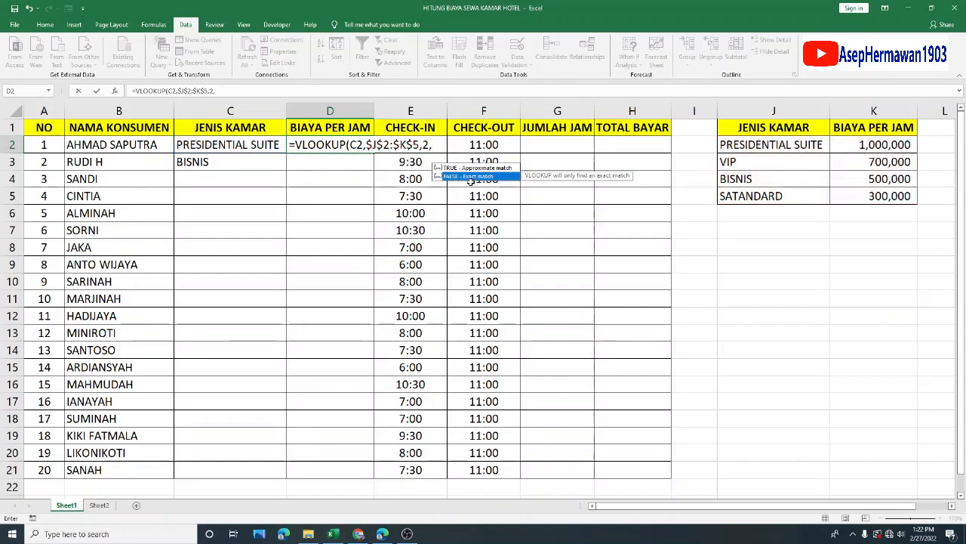
{"action": "left_click", "coordinate": [469, 181]}
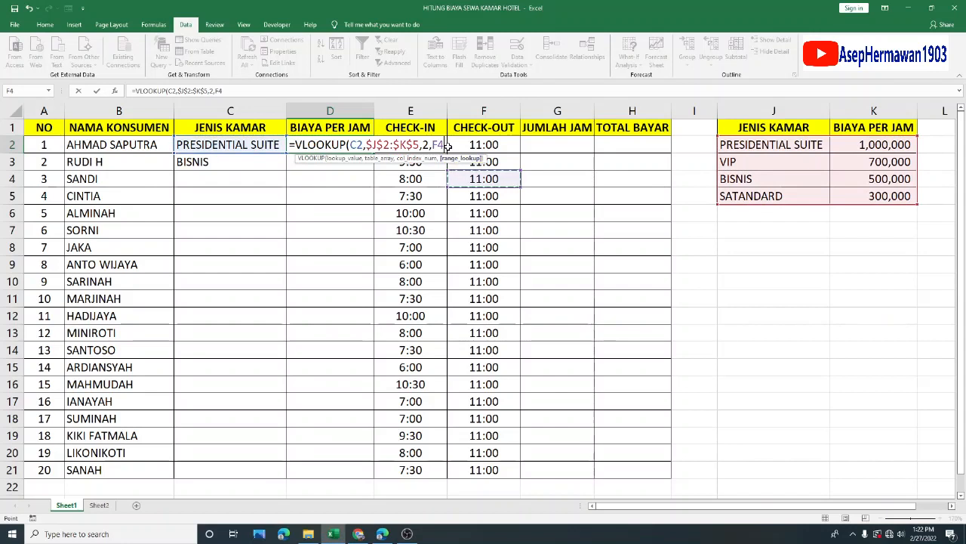
{"action": "key", "text": "BackSpace"}
{"action": "key", "text": "BackSpace"}
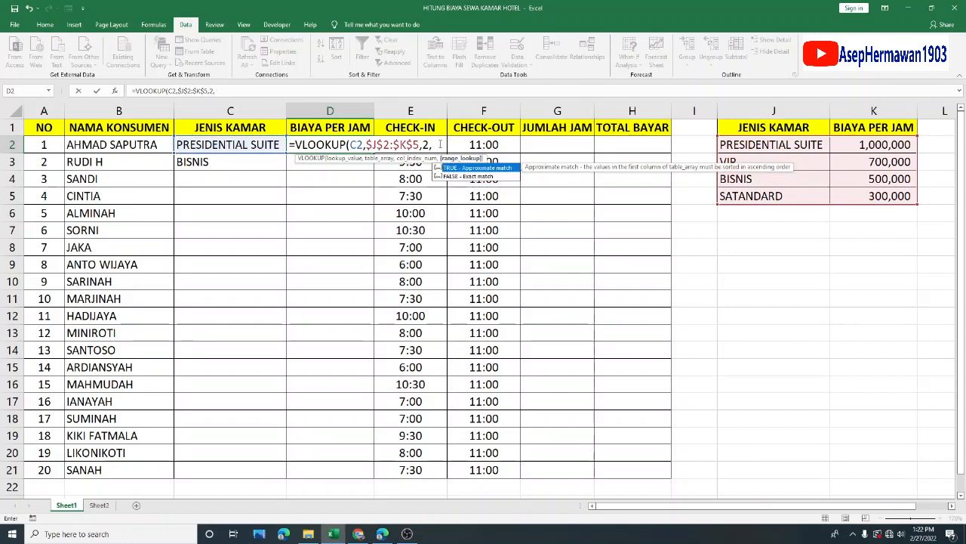
Complete the D2 VLOOKUP with FALSE for an exact match and fill the formula down through D21.
{"action": "double_click", "coordinate": [459, 177]}
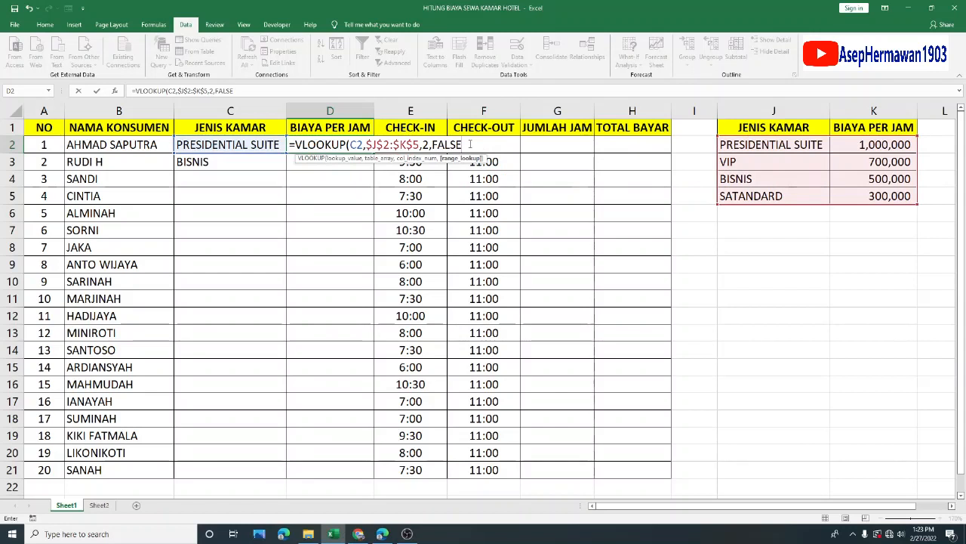
{"action": "type", "text": ")"}
{"action": "key", "text": "Return"}
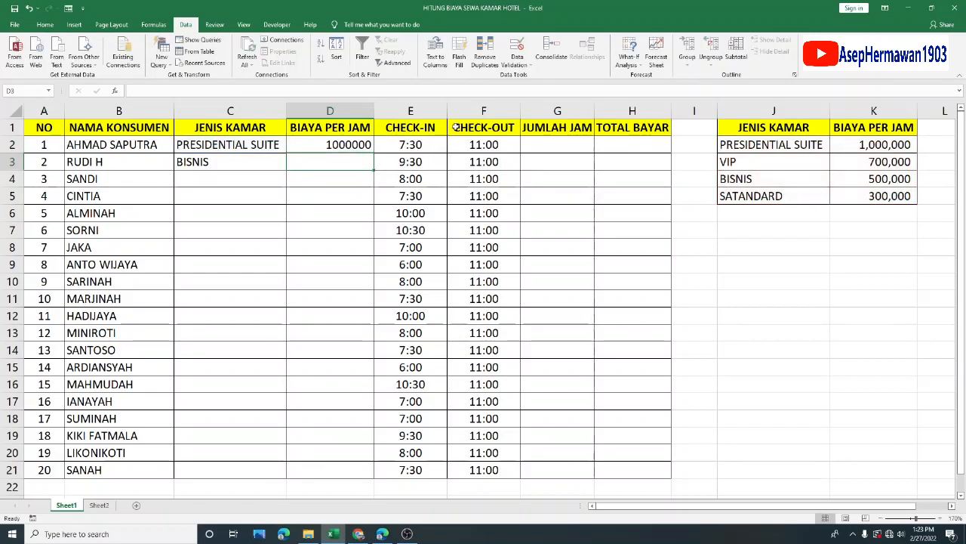
{"action": "left_click", "coordinate": [347, 144]}
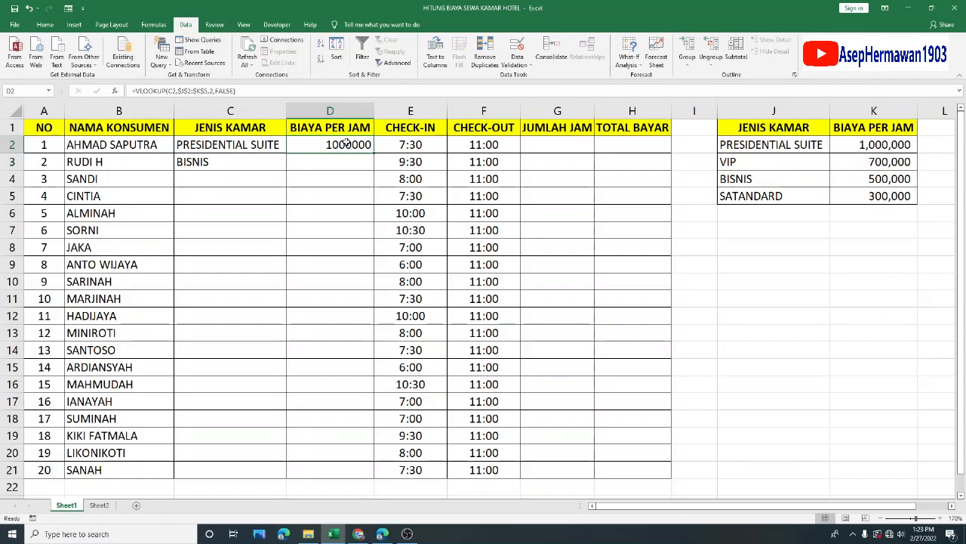
{"action": "left_click_drag", "start_coordinate": [373, 153], "coordinate": [381, 475]}
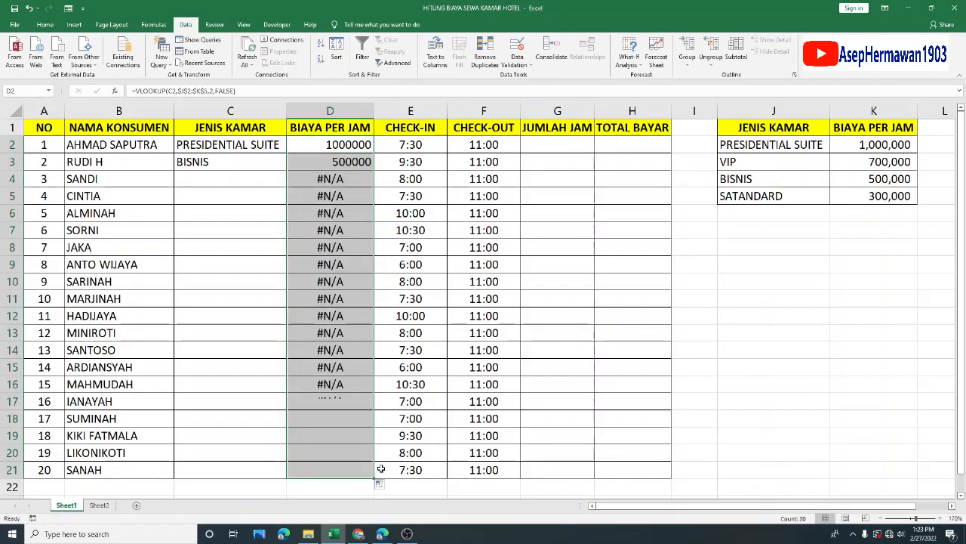
Check the filled lookup formulas in D4 through D7, where no room type has been chosen.
{"action": "left_click", "coordinate": [360, 194]}
{"action": "left_click", "coordinate": [346, 175]}
{"action": "left_click", "coordinate": [343, 191]}
{"action": "left_click", "coordinate": [341, 213]}
{"action": "left_click", "coordinate": [347, 183]}
{"action": "left_click", "coordinate": [344, 216]}
{"action": "left_click", "coordinate": [346, 225]}
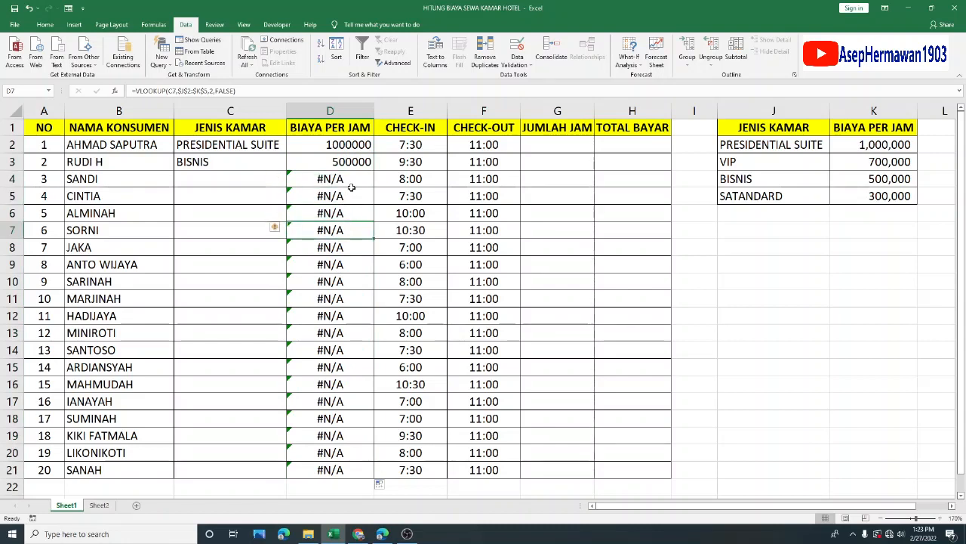
Choose VIP as the room type in C4 and BISNIS in C5 from the dropdown lists.
{"action": "left_click", "coordinate": [244, 176]}
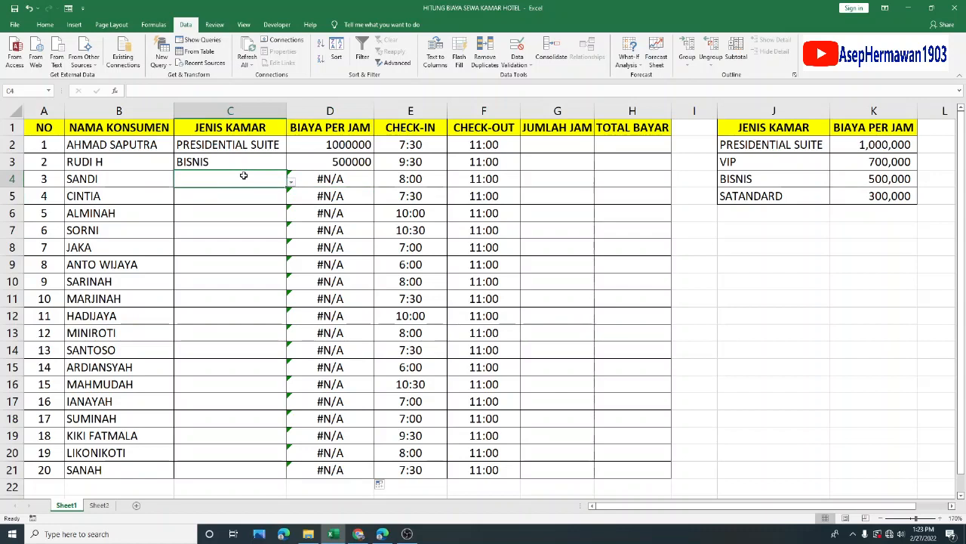
{"action": "left_click", "coordinate": [290, 182]}
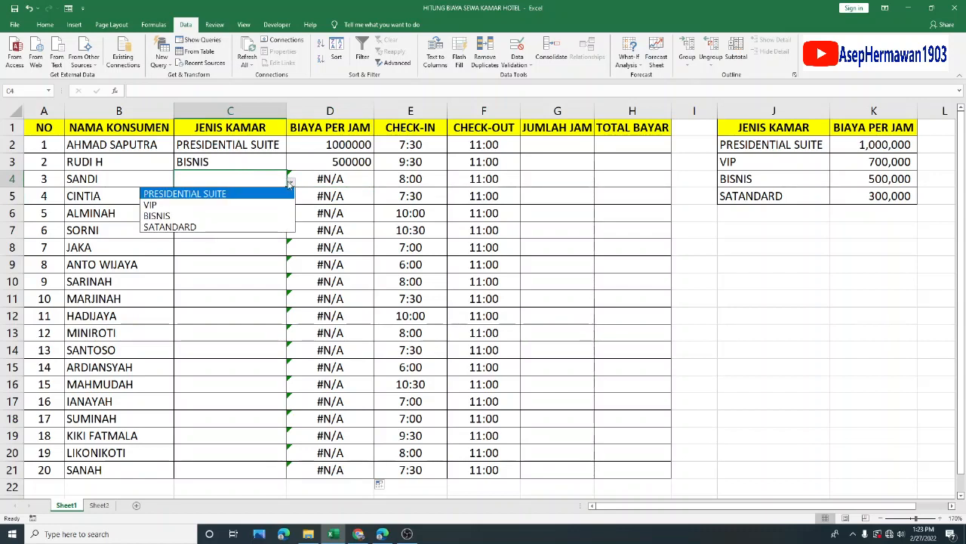
{"action": "left_click", "coordinate": [211, 205]}
{"action": "left_click", "coordinate": [289, 196]}
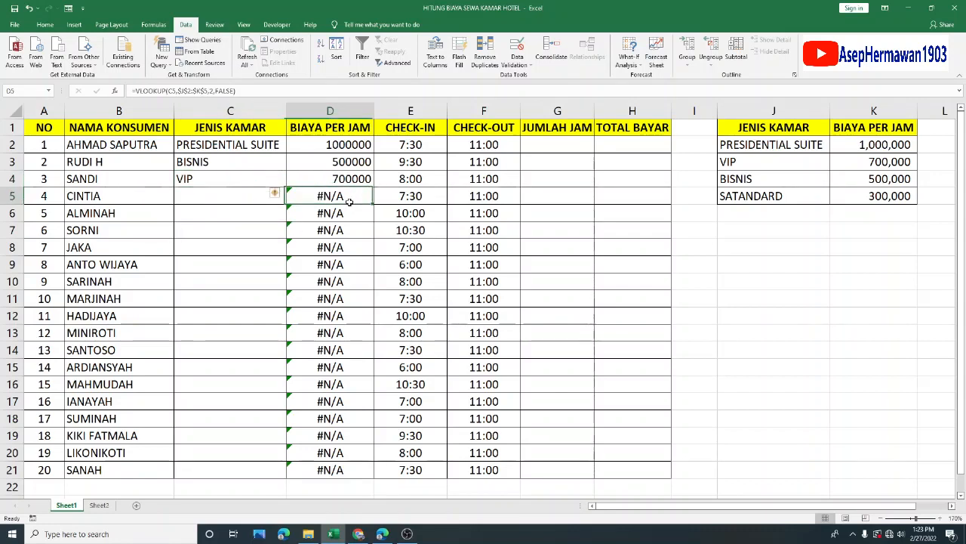
{"action": "left_click", "coordinate": [260, 196]}
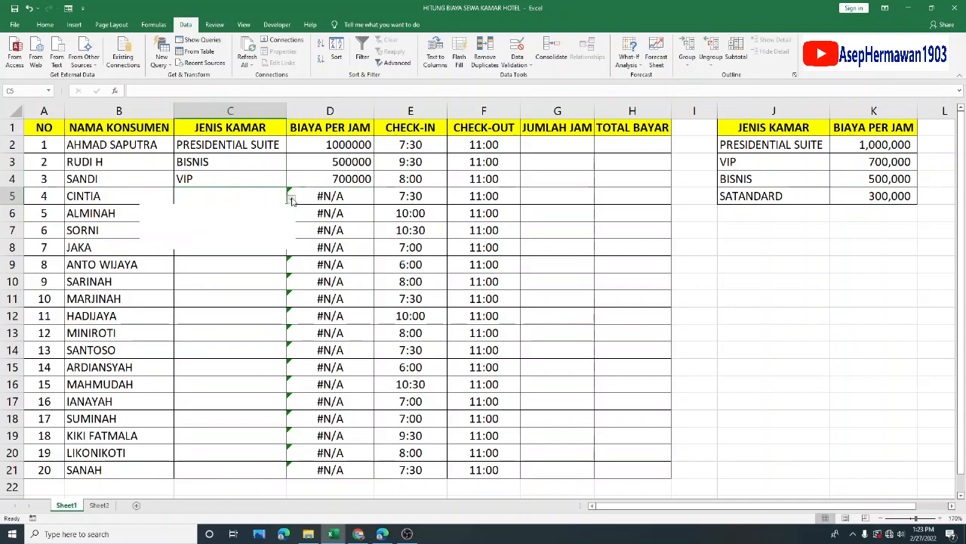
{"action": "left_click", "coordinate": [290, 197]}
{"action": "left_click", "coordinate": [244, 232]}
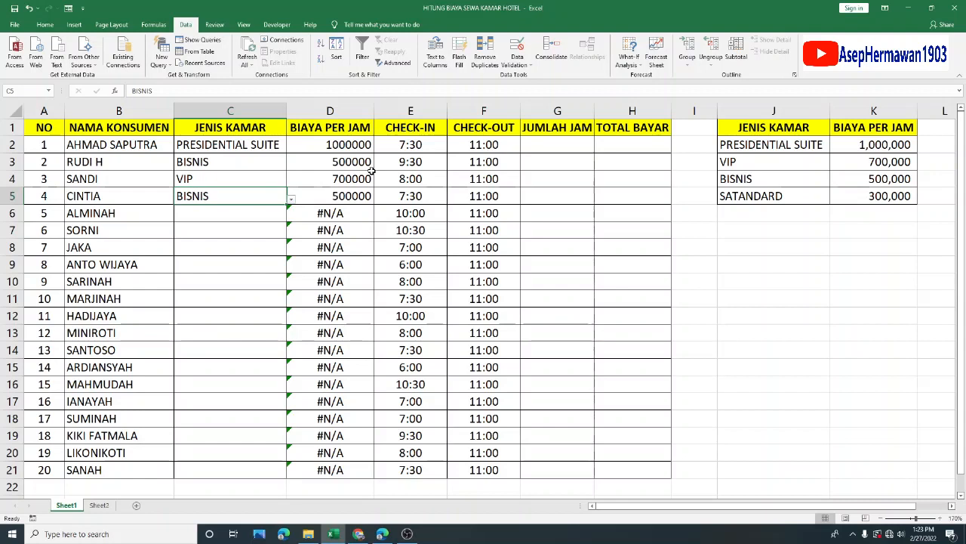
Format the hourly rates in D2:D21 with the comma number style and no decimal places.
{"action": "left_click", "coordinate": [360, 147]}
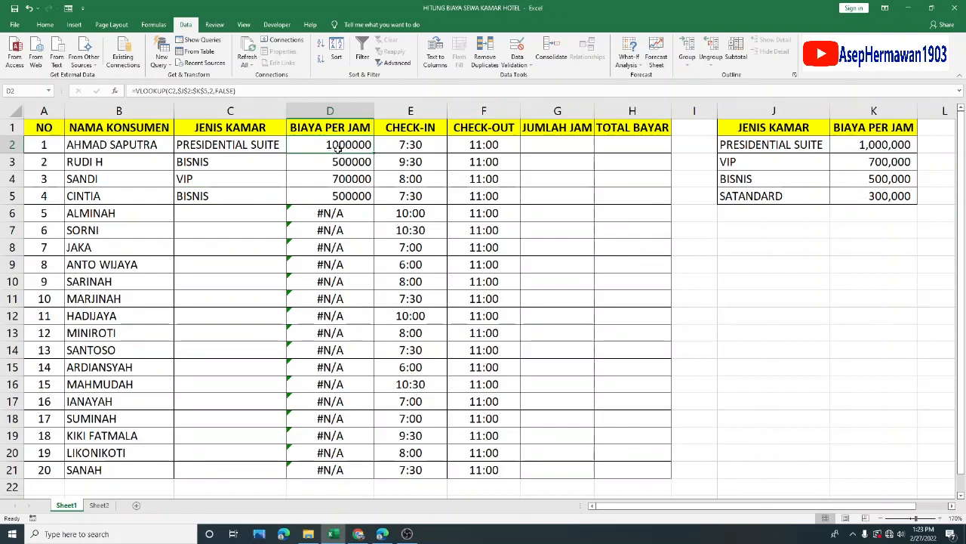
{"action": "left_click", "coordinate": [359, 227]}
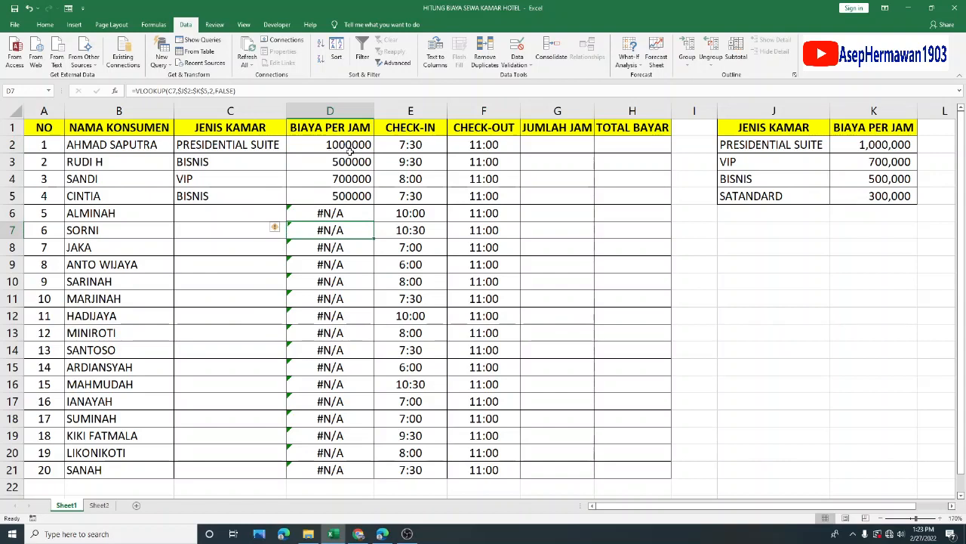
{"action": "left_click_drag", "start_coordinate": [350, 151], "coordinate": [340, 470]}
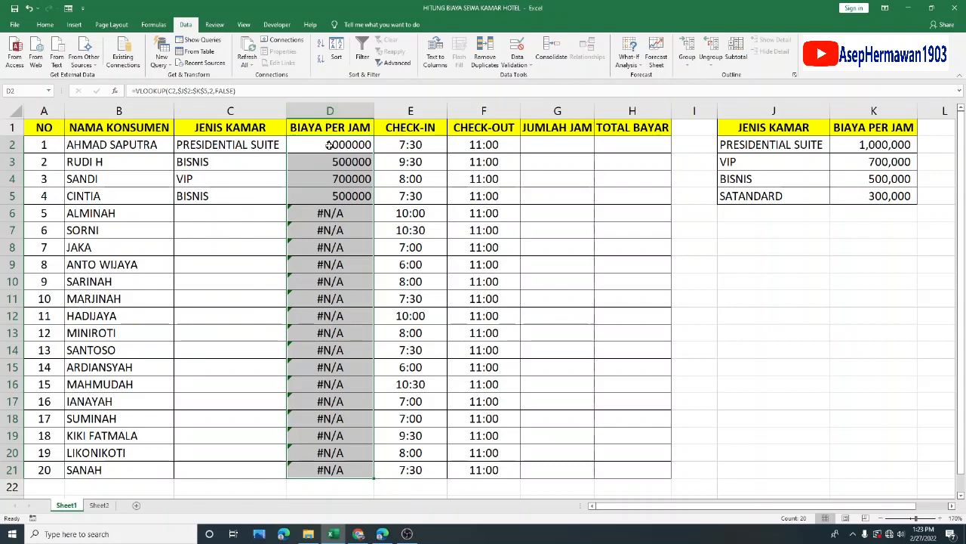
{"action": "left_click", "coordinate": [47, 26]}
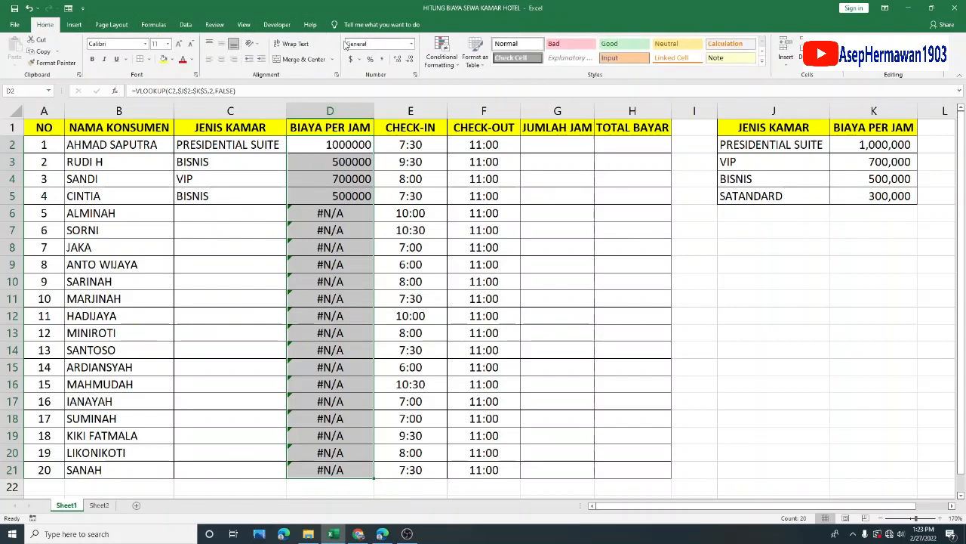
{"action": "left_click", "coordinate": [383, 61]}
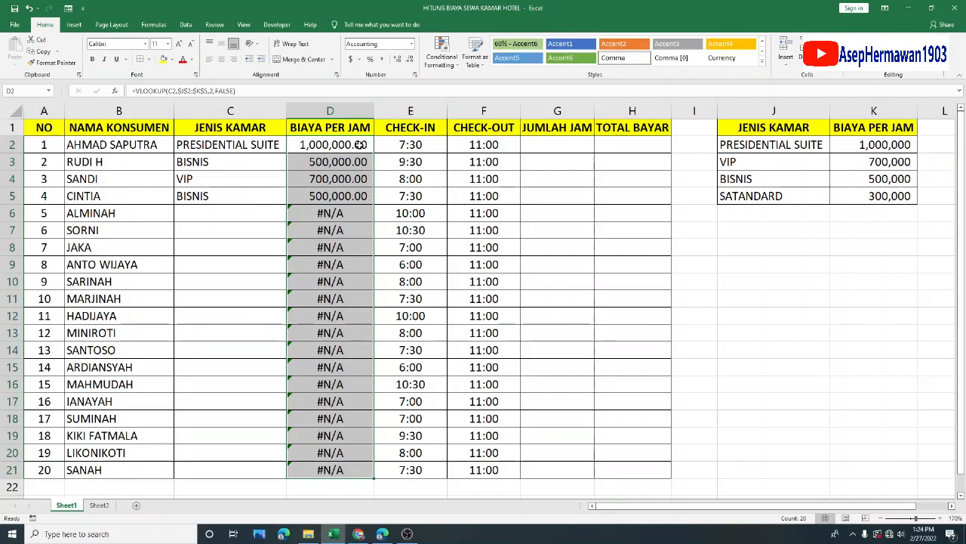
{"action": "left_click", "coordinate": [409, 67]}
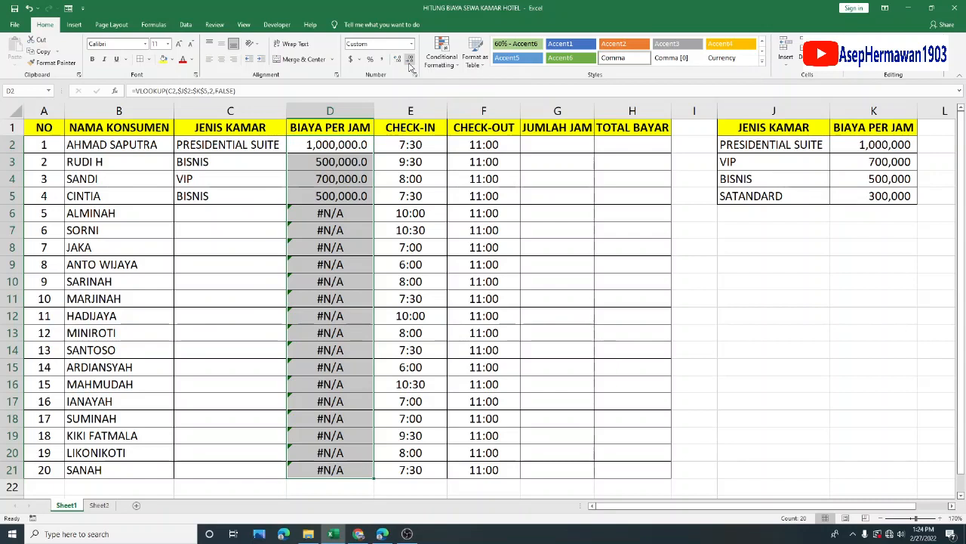
{"action": "left_click", "coordinate": [409, 66]}
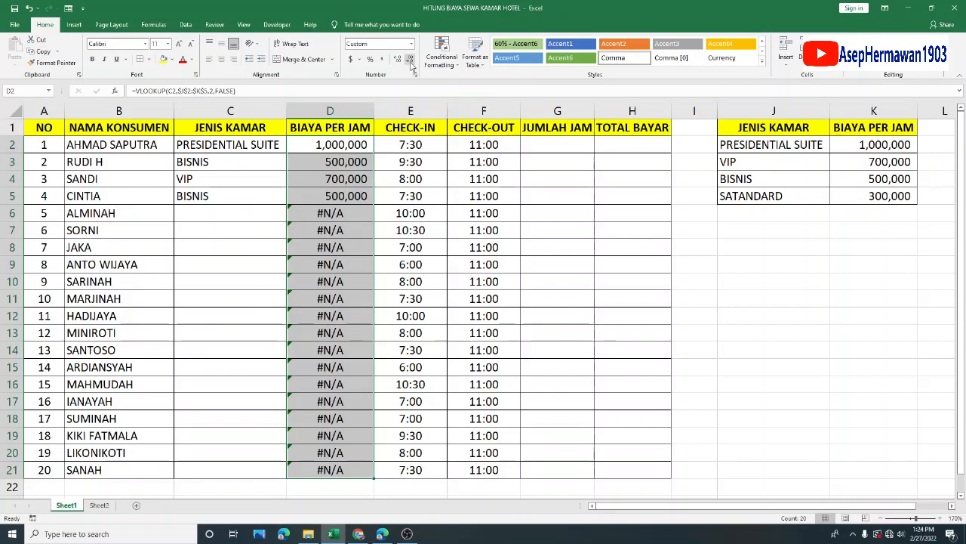
Examine the hourly rate cells in D2:D21, comparing rows with a room type against rows with an empty one.
{"action": "left_click", "coordinate": [339, 193]}
{"action": "left_click_drag", "start_coordinate": [339, 149], "coordinate": [354, 189]}
{"action": "left_click", "coordinate": [354, 184]}
{"action": "left_click", "coordinate": [353, 145]}
{"action": "left_click", "coordinate": [356, 166]}
{"action": "left_click", "coordinate": [346, 194]}
{"action": "left_click", "coordinate": [361, 241]}
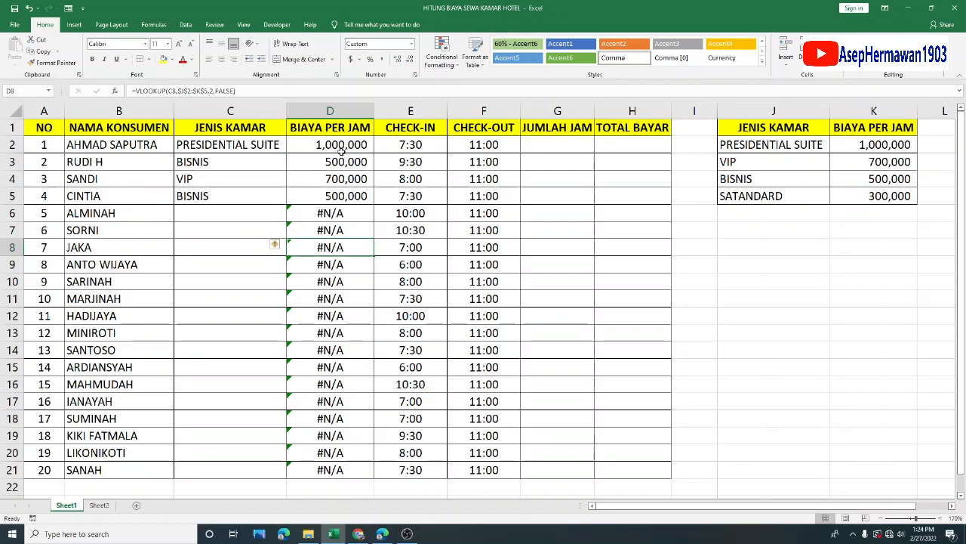
{"action": "left_click", "coordinate": [337, 215]}
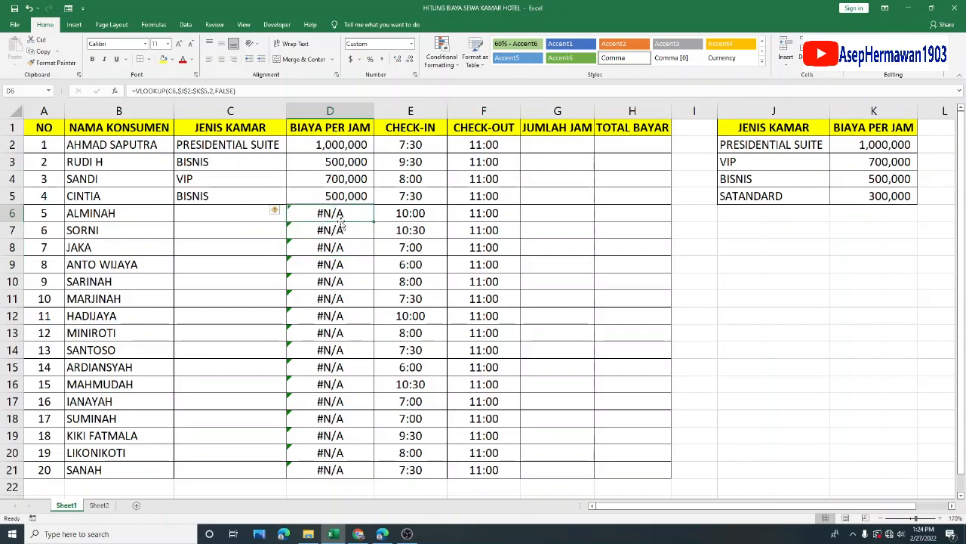
{"action": "left_click", "coordinate": [233, 215]}
{"action": "left_click", "coordinate": [343, 214]}
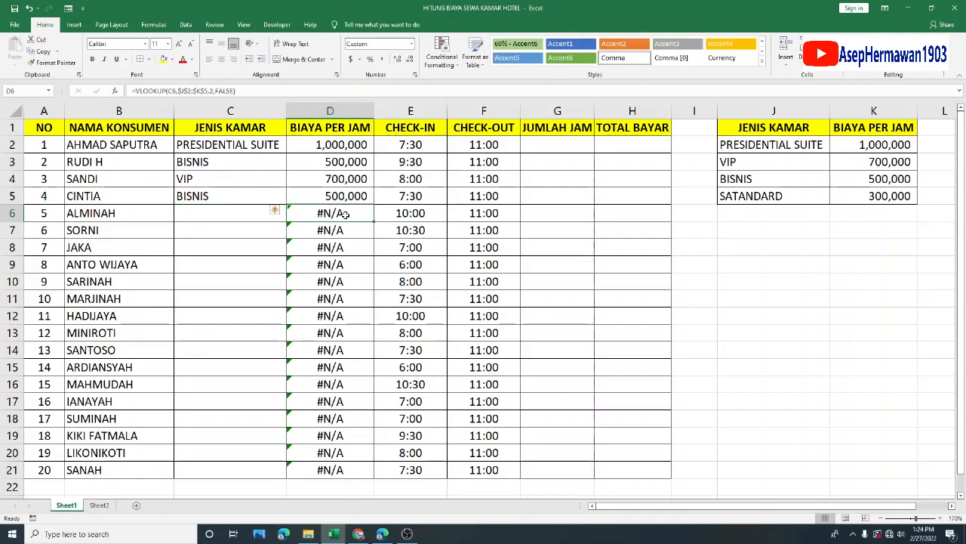
{"action": "left_click", "coordinate": [348, 469]}
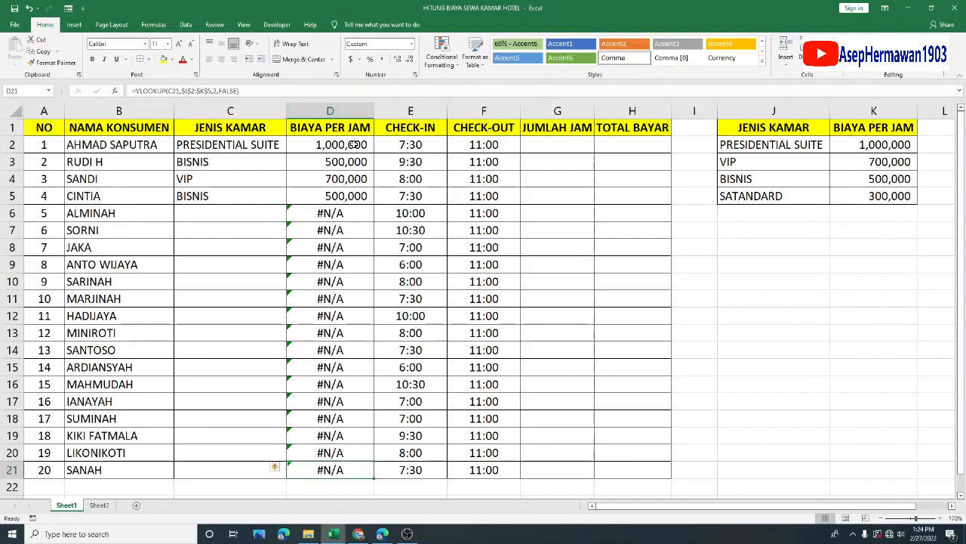
Wrap the D2 VLOOKUP in IFERROR with "-" as the value for errors.
{"action": "double_click", "coordinate": [353, 144]}
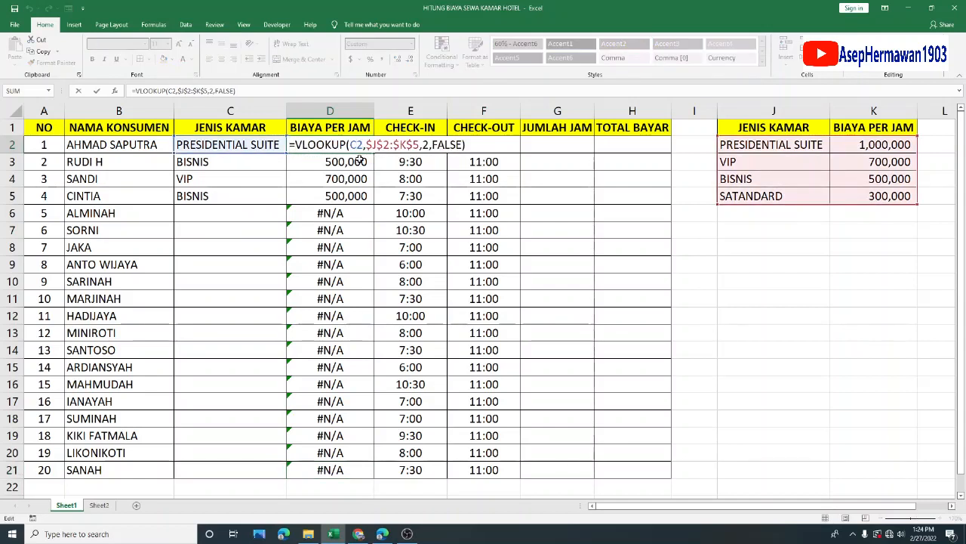
{"action": "type", "text": "IFER"}
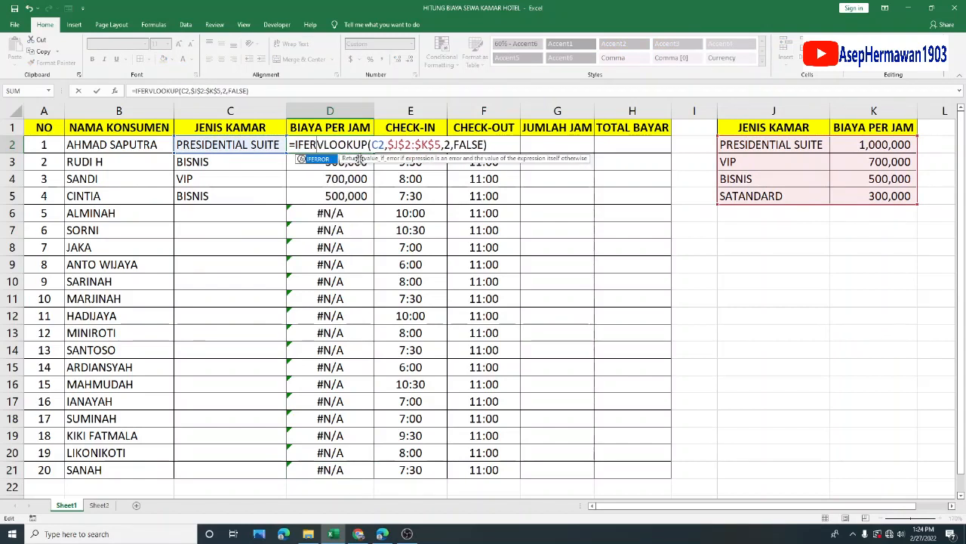
{"action": "double_click", "coordinate": [320, 159]}
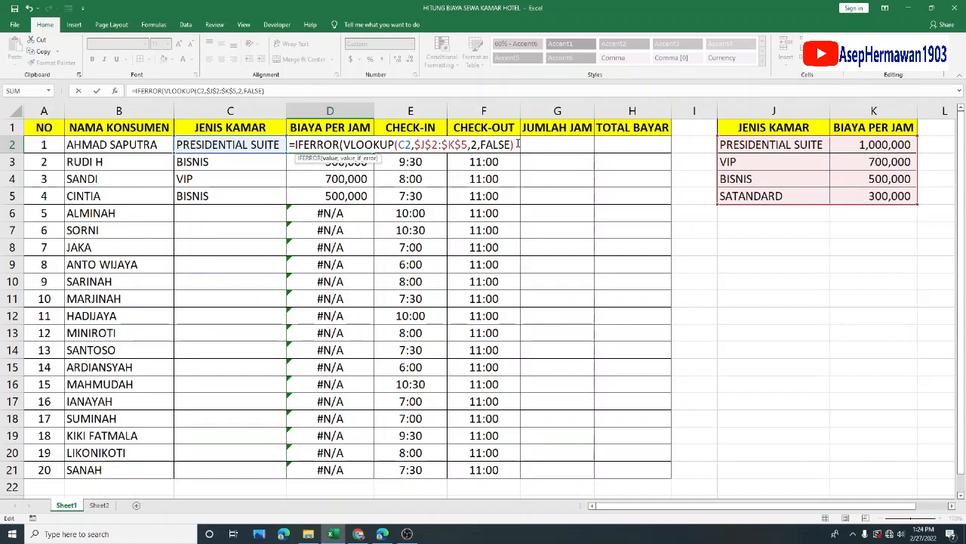
{"action": "type", "text": ",\"\""}
{"action": "type", "text": ")"}
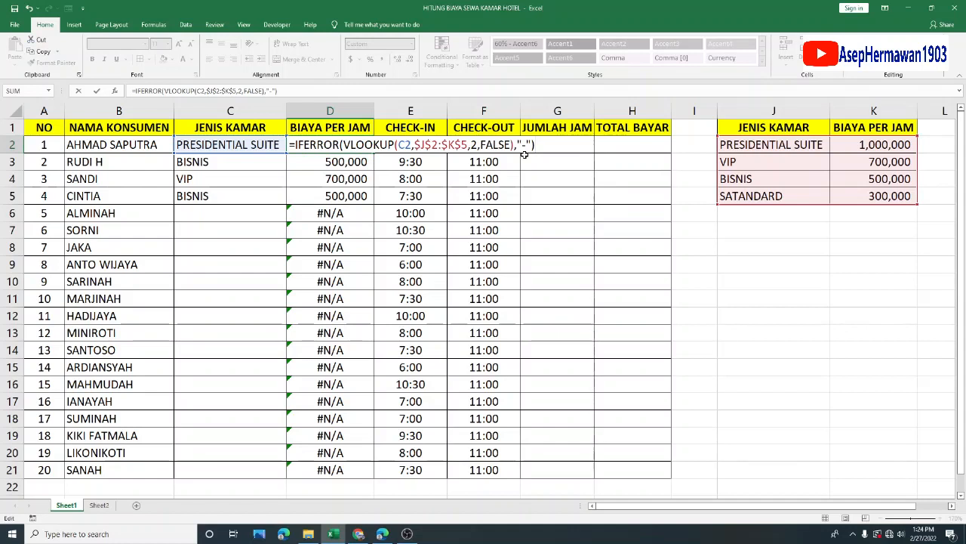
{"action": "key", "text": "Return"}
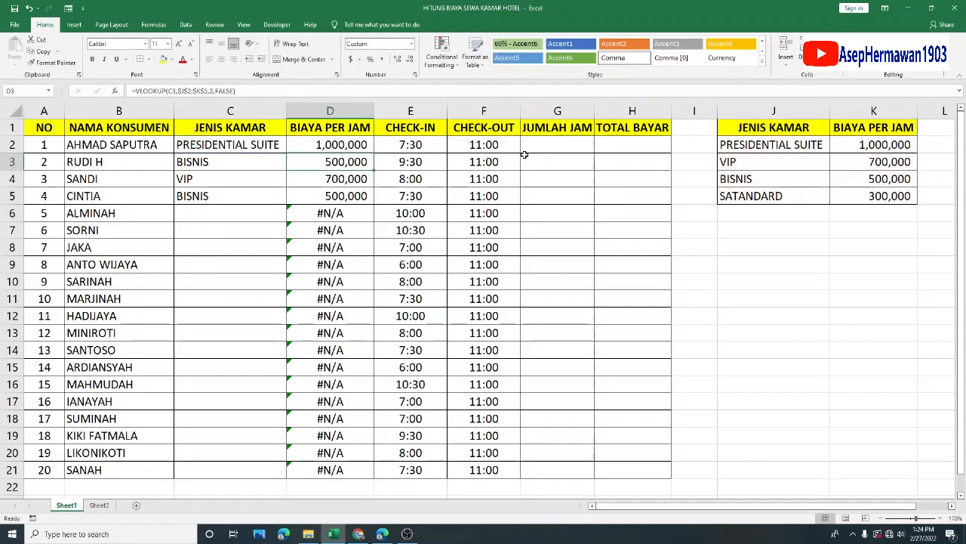
Fill the D2 IFERROR formula down through D21 and centre the contents of D2:D21.
{"action": "left_click", "coordinate": [368, 147]}
{"action": "left_click_drag", "start_coordinate": [374, 153], "coordinate": [359, 462]}
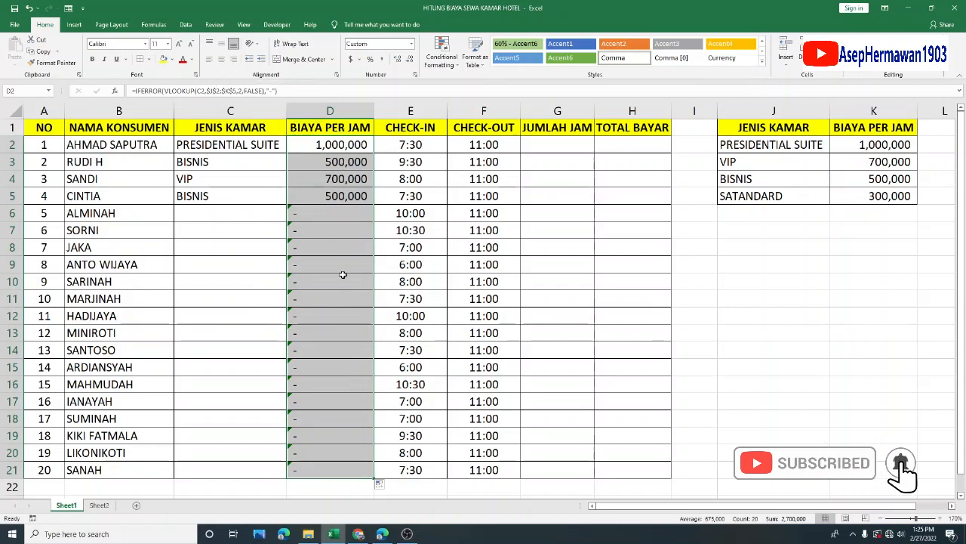
{"action": "left_click", "coordinate": [221, 60]}
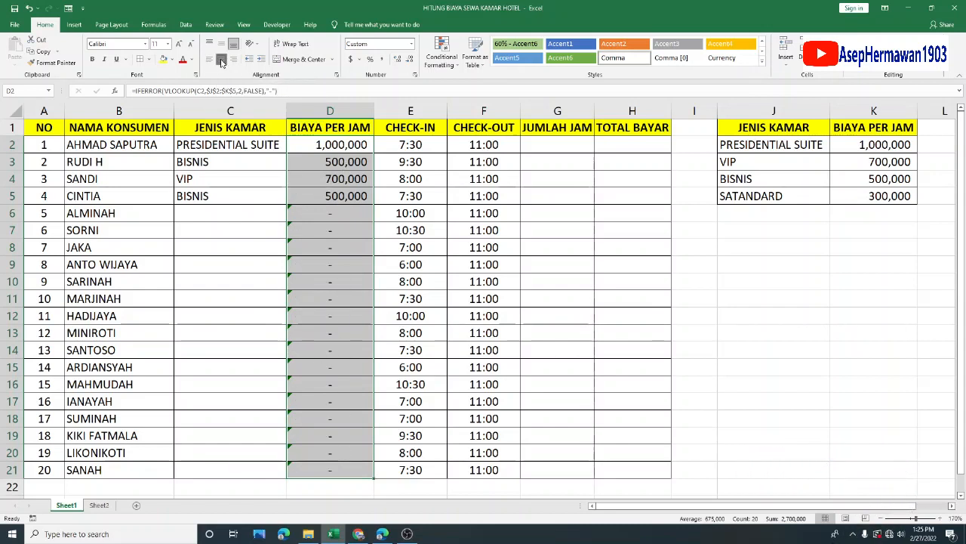
{"action": "left_click", "coordinate": [333, 245]}
{"action": "left_click", "coordinate": [334, 214]}
{"action": "left_click", "coordinate": [338, 243]}
{"action": "left_click", "coordinate": [339, 280]}
{"action": "left_click", "coordinate": [336, 315]}
{"action": "left_click", "coordinate": [346, 218]}
Choose BISNIS as the room type in C6 and PRESIDENTIAL SUITE in C7.
{"action": "left_click", "coordinate": [233, 217]}
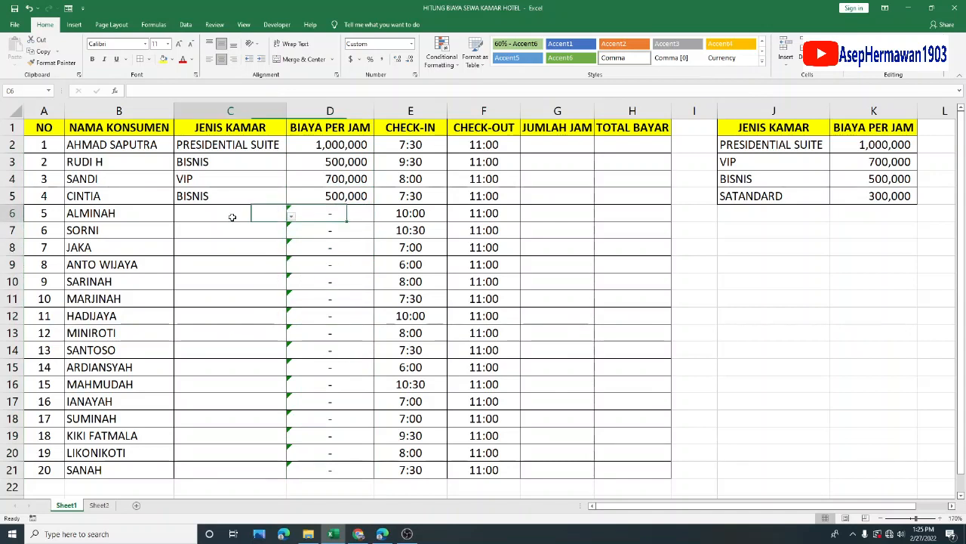
{"action": "left_click", "coordinate": [291, 217]}
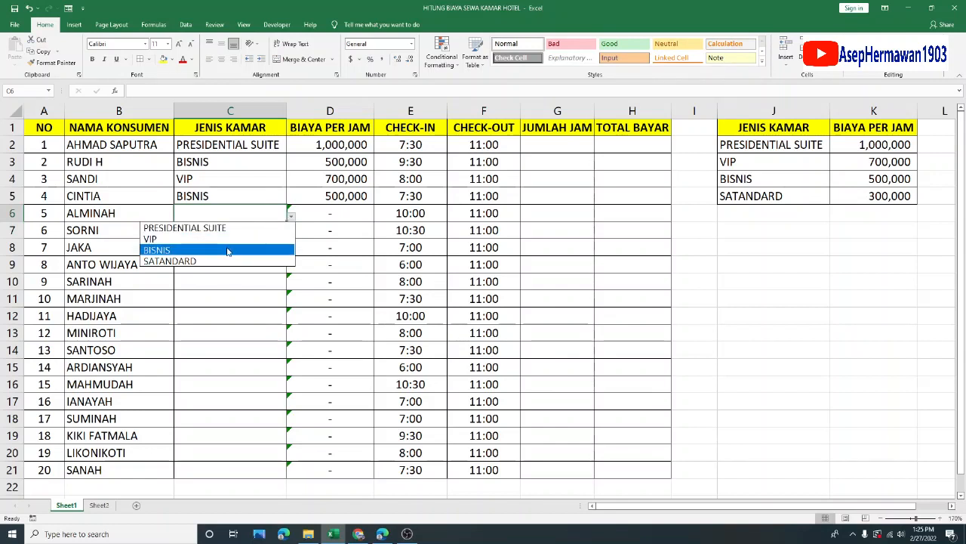
{"action": "left_click", "coordinate": [228, 250]}
{"action": "left_click", "coordinate": [283, 233]}
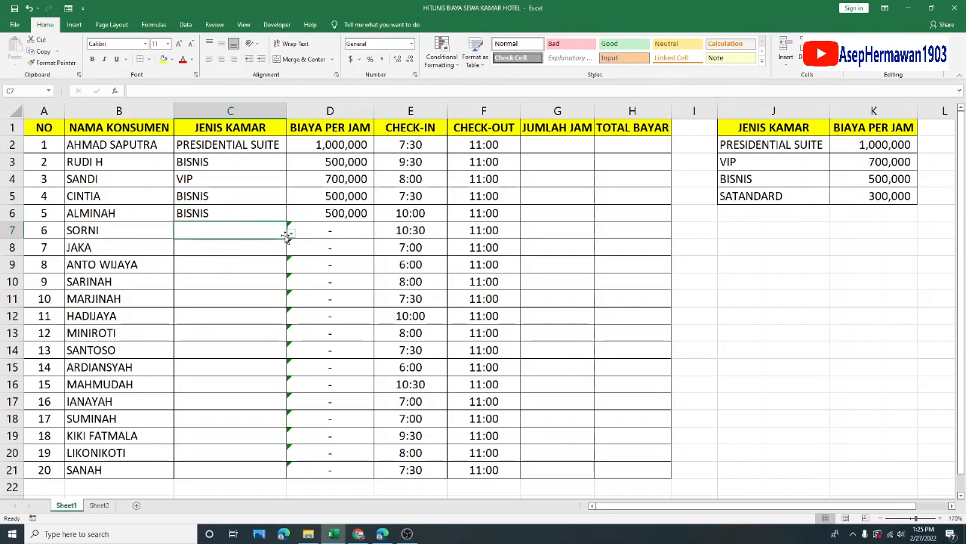
{"action": "left_click", "coordinate": [291, 235]}
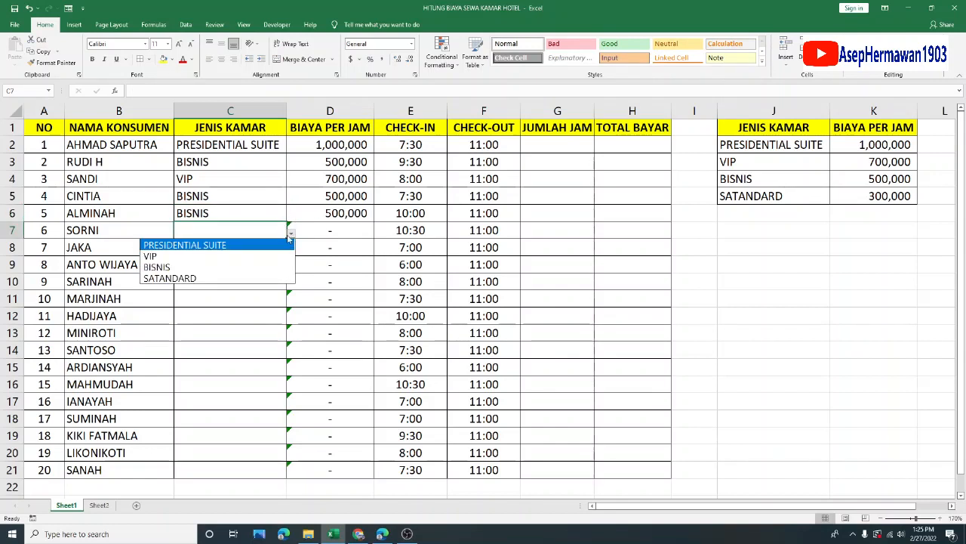
{"action": "left_click", "coordinate": [232, 245]}
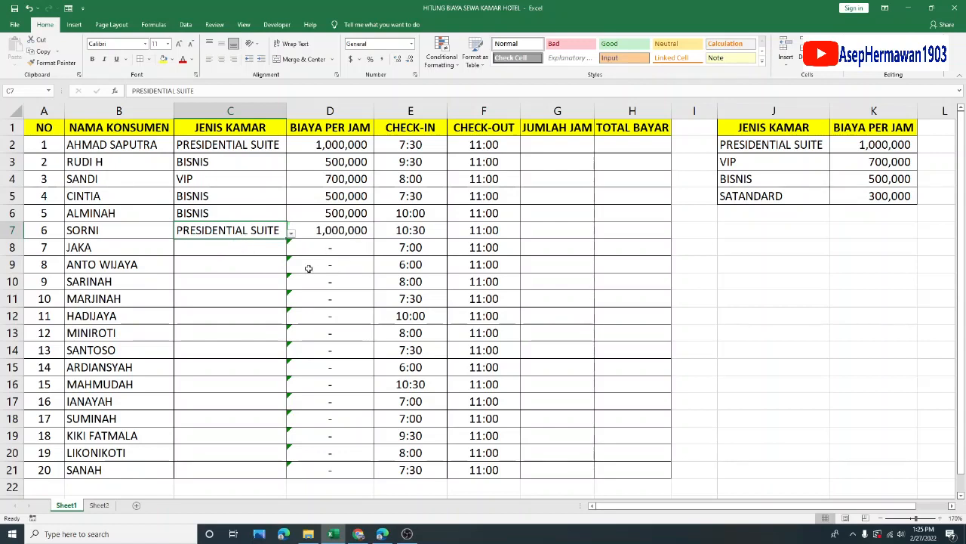
{"action": "left_click", "coordinate": [270, 250]}
{"action": "left_click_drag", "start_coordinate": [252, 147], "coordinate": [332, 231]}
{"action": "left_click", "coordinate": [237, 249]}
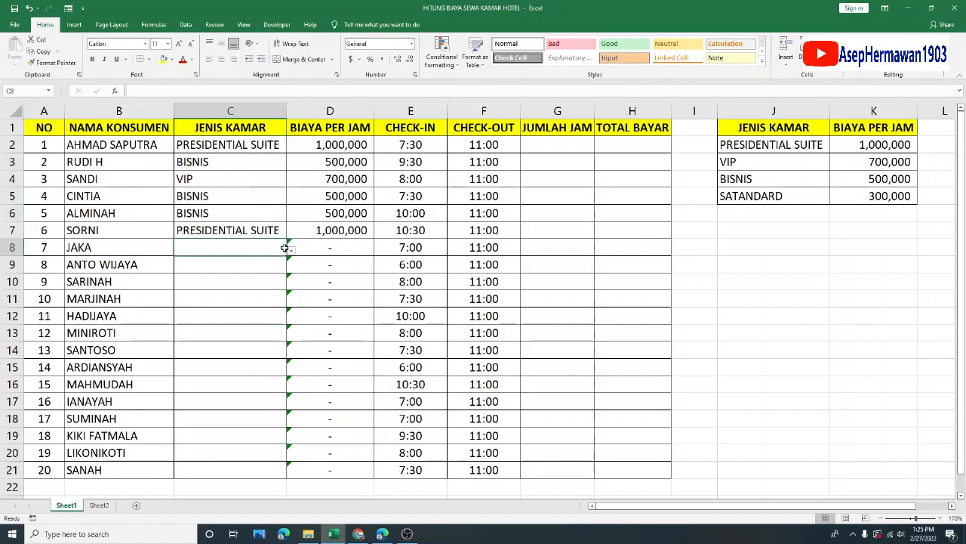
{"action": "left_click", "coordinate": [330, 127]}
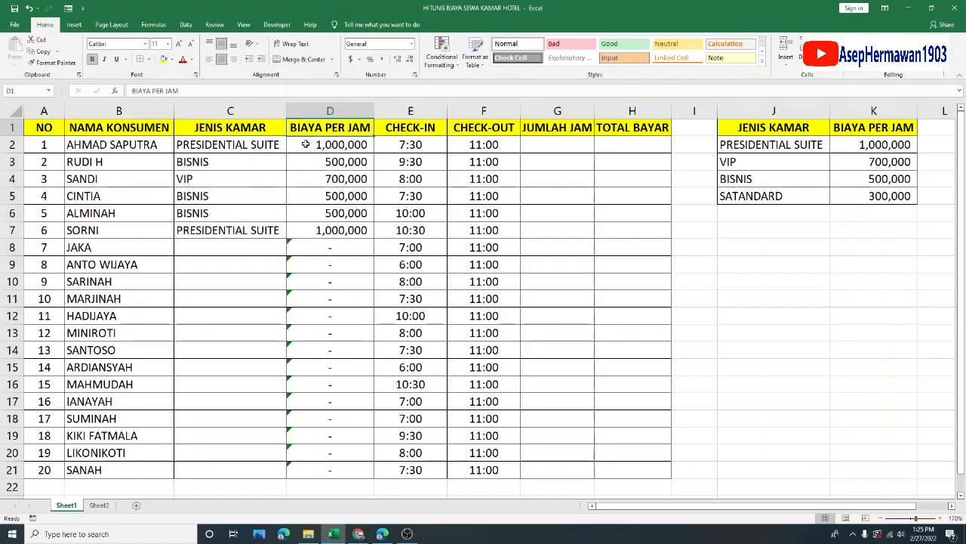
Choose VIP as the room type in C8 and BISNIS in both C9 and C10.
{"action": "left_click", "coordinate": [273, 247]}
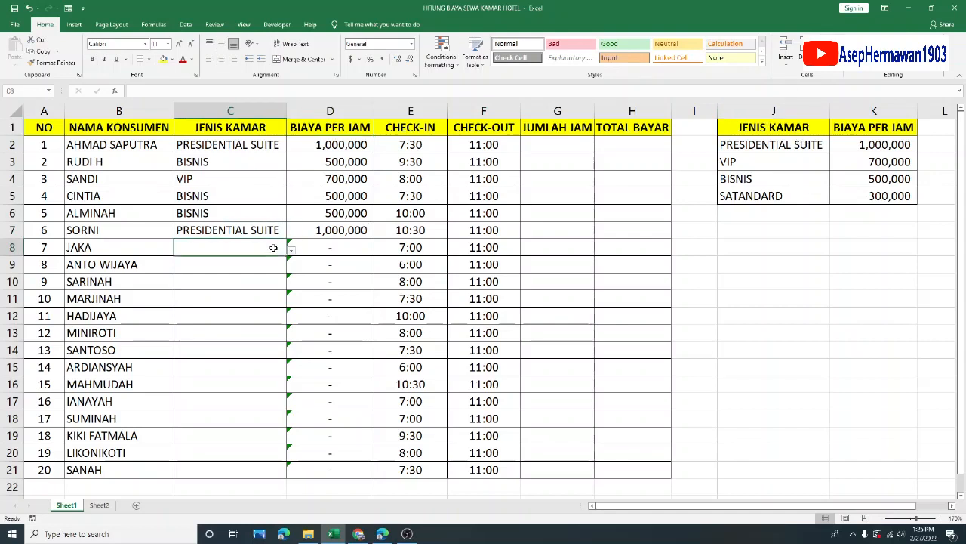
{"action": "left_click", "coordinate": [291, 249]}
{"action": "left_click", "coordinate": [263, 268]}
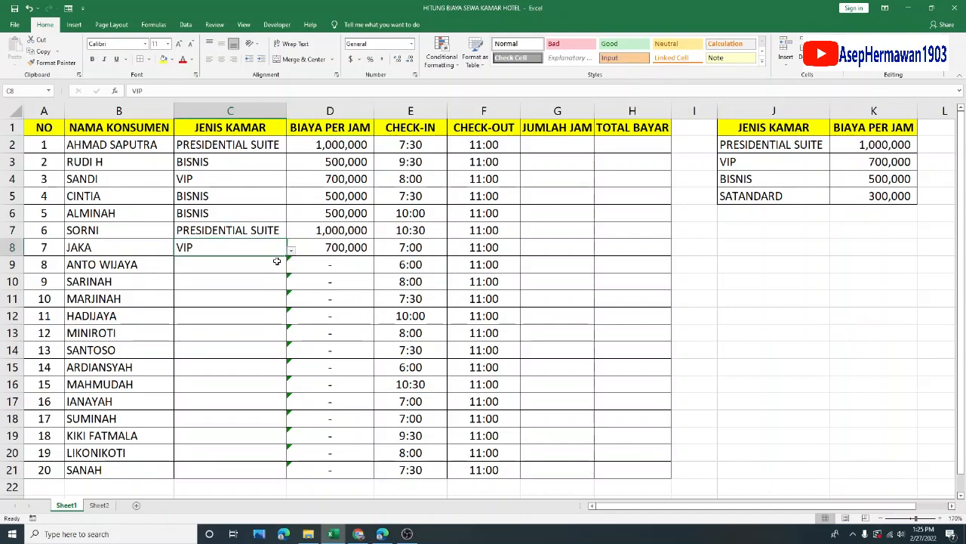
{"action": "left_click", "coordinate": [277, 261]}
{"action": "left_click", "coordinate": [291, 268]}
{"action": "left_click", "coordinate": [279, 297]}
{"action": "left_click", "coordinate": [277, 280]}
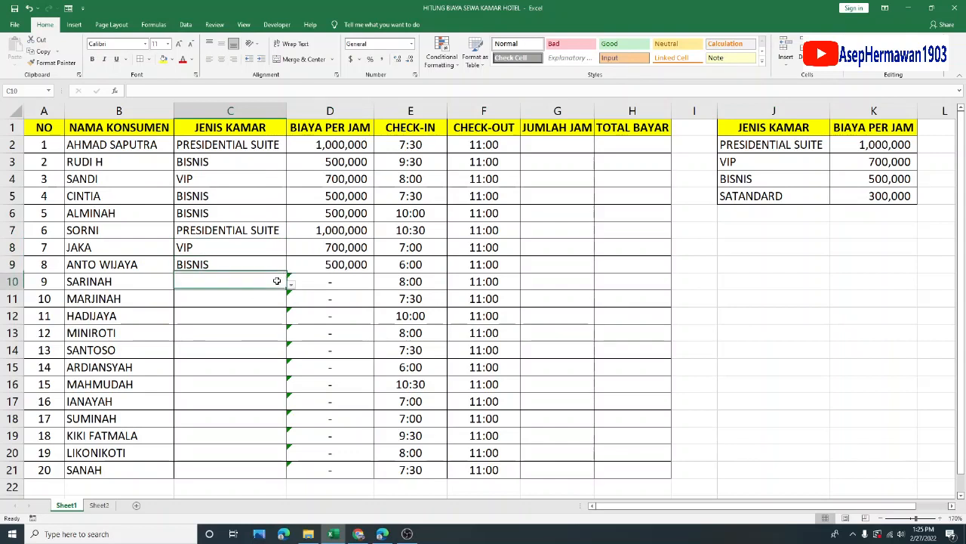
{"action": "left_click", "coordinate": [291, 284]}
{"action": "left_click", "coordinate": [268, 318]}
{"action": "left_click", "coordinate": [277, 301]}
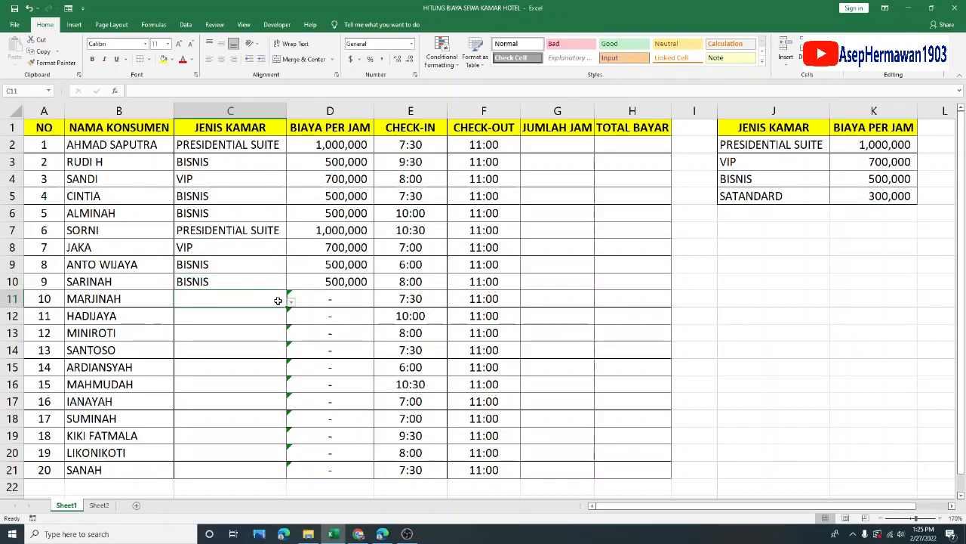
Choose VIP as the room type in both C11 and C12.
{"action": "left_click", "coordinate": [291, 301]}
{"action": "left_click", "coordinate": [266, 327]}
{"action": "left_click", "coordinate": [268, 314]}
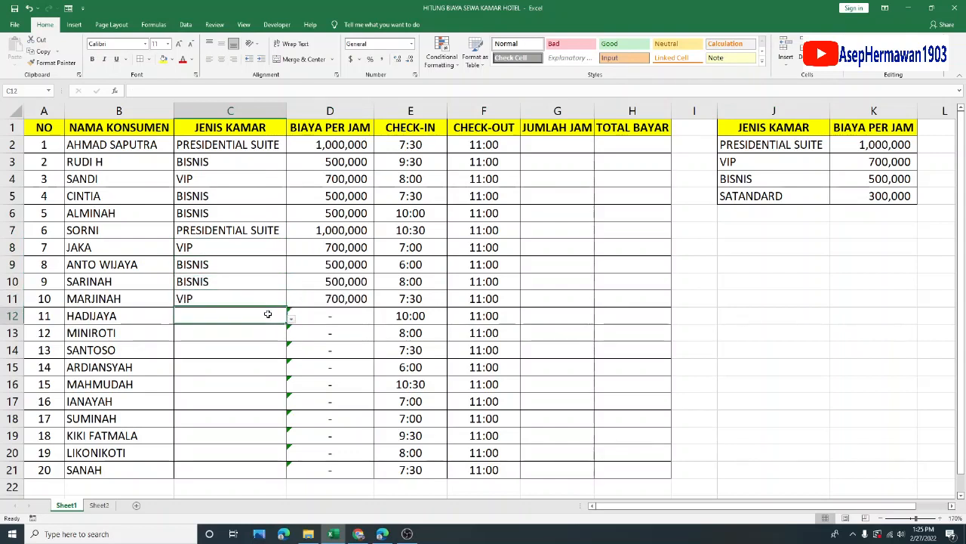
{"action": "left_click", "coordinate": [290, 317]}
{"action": "left_click", "coordinate": [268, 344]}
Choose PRESIDENTIAL SUITE as the room type in C13 and BISNIS in C14.
{"action": "left_click", "coordinate": [283, 339]}
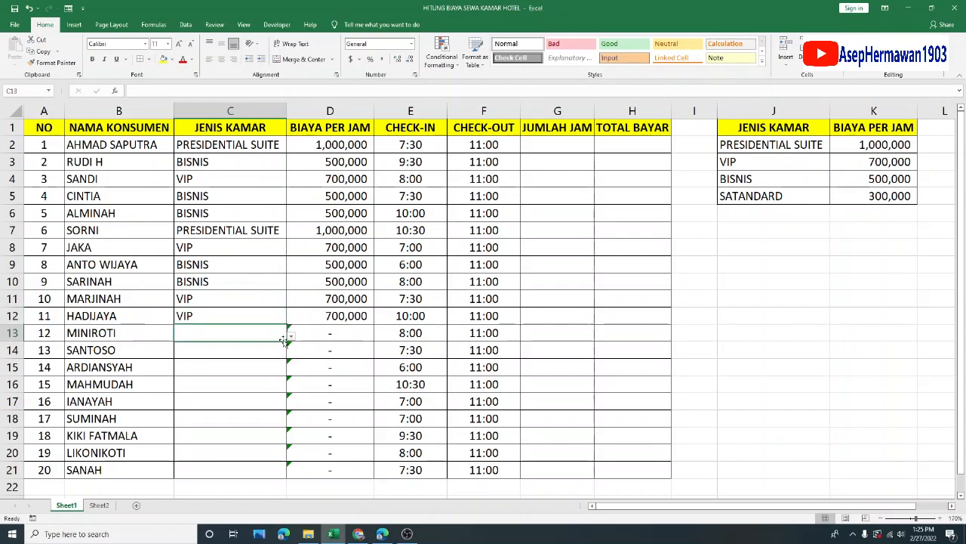
{"action": "left_click", "coordinate": [291, 336]}
{"action": "left_click", "coordinate": [268, 343]}
{"action": "left_click", "coordinate": [273, 348]}
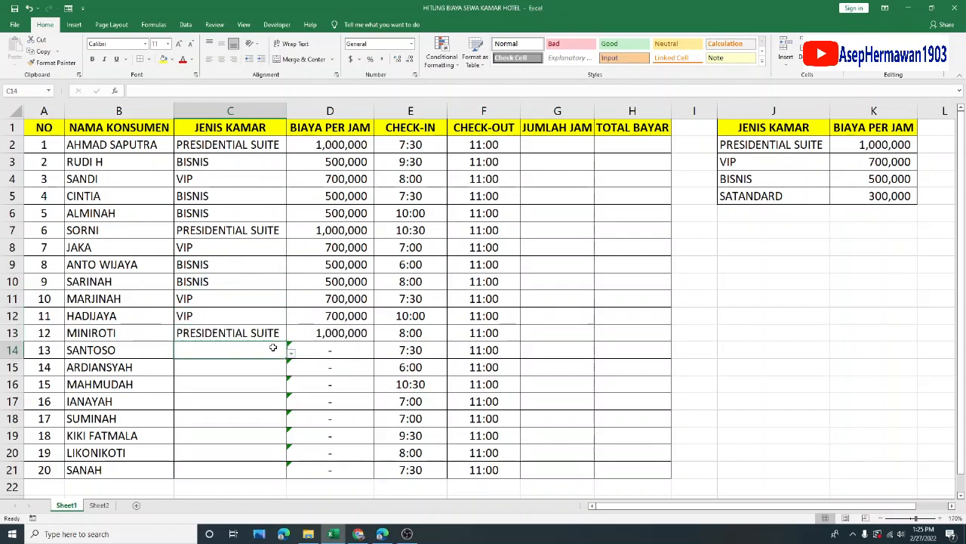
{"action": "left_click", "coordinate": [291, 352]}
{"action": "left_click", "coordinate": [263, 387]}
Choose VIP as the room type in C15 and BISNIS in C16.
{"action": "left_click", "coordinate": [262, 368]}
{"action": "left_click", "coordinate": [290, 370]}
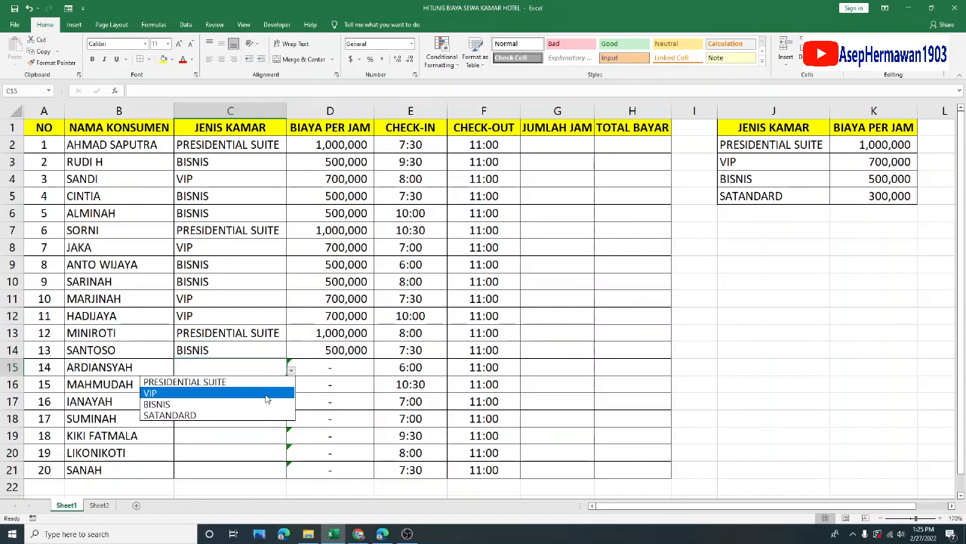
{"action": "left_click", "coordinate": [266, 393]}
{"action": "left_click", "coordinate": [263, 384]}
{"action": "left_click", "coordinate": [291, 387]}
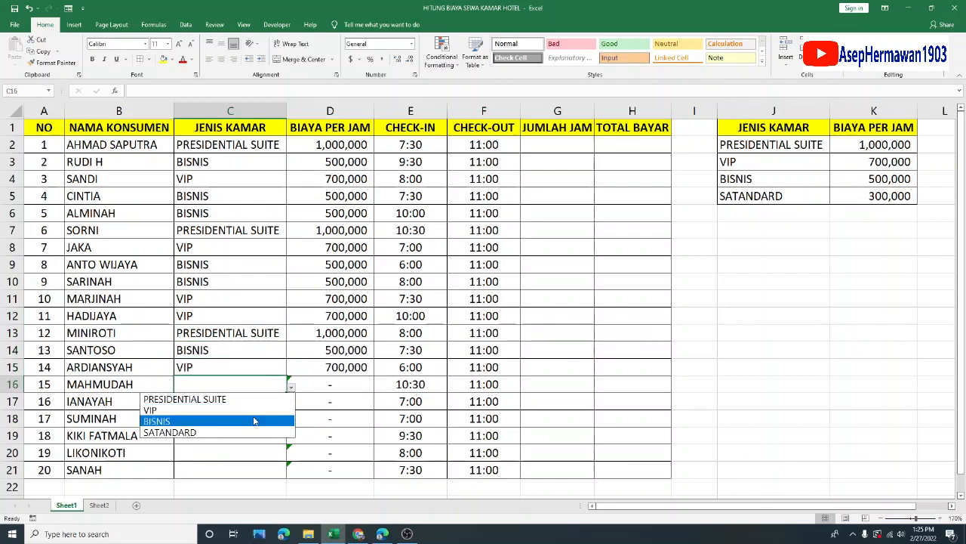
{"action": "left_click", "coordinate": [253, 420]}
Choose SATANDARD as the room type in both C17 and C18.
{"action": "left_click", "coordinate": [259, 400]}
{"action": "left_click", "coordinate": [290, 404]}
{"action": "left_click", "coordinate": [265, 448]}
{"action": "left_click", "coordinate": [270, 421]}
{"action": "left_click", "coordinate": [291, 421]}
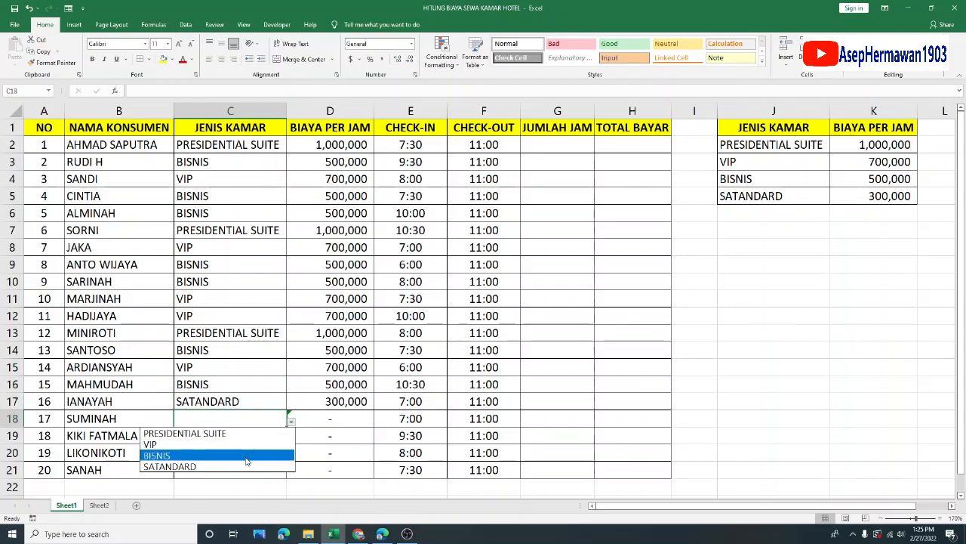
{"action": "left_click", "coordinate": [243, 466]}
Choose BISNIS as the room type in both C19 and C20.
{"action": "left_click", "coordinate": [265, 435]}
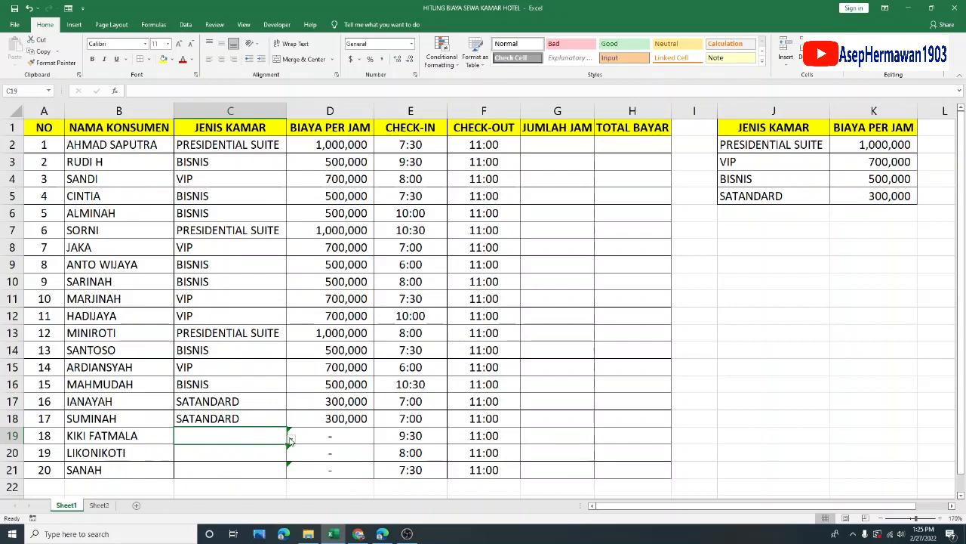
{"action": "left_click", "coordinate": [290, 435]}
{"action": "left_click", "coordinate": [218, 470]}
{"action": "left_click", "coordinate": [250, 452]}
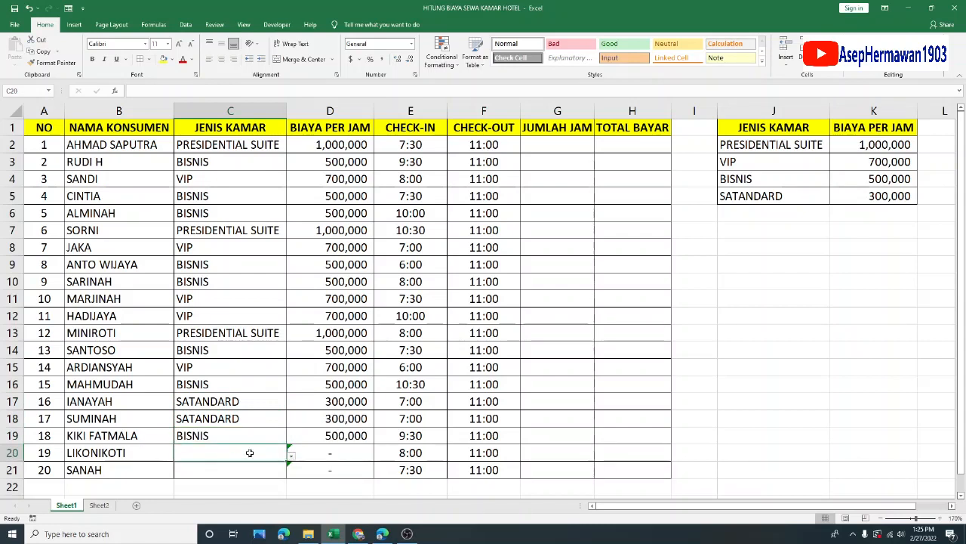
{"action": "left_click", "coordinate": [290, 455]}
{"action": "left_click", "coordinate": [259, 487]}
Choose VIP as the room type in C21, the last guest row.
{"action": "left_click", "coordinate": [265, 473]}
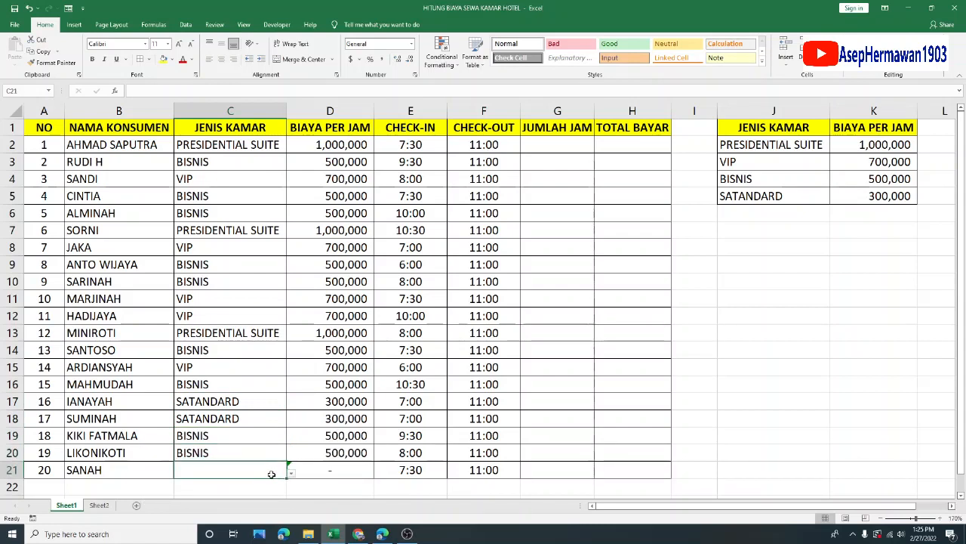
{"action": "left_click", "coordinate": [293, 473]}
{"action": "left_click", "coordinate": [261, 492]}
Compare the hourly rates in the BIAYA PER JAM column with the room rate table in J1:K5.
{"action": "left_click", "coordinate": [324, 383]}
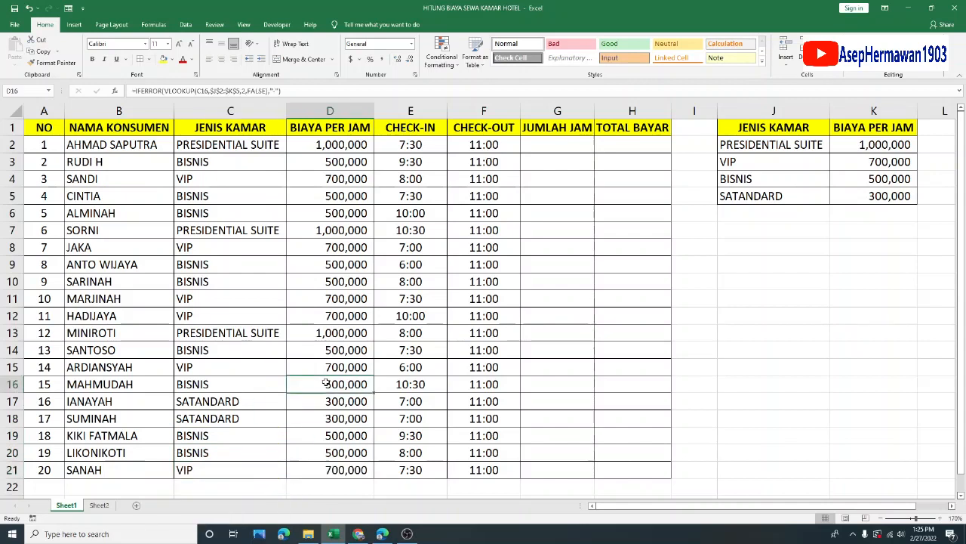
{"action": "left_click_drag", "start_coordinate": [330, 145], "coordinate": [345, 456]}
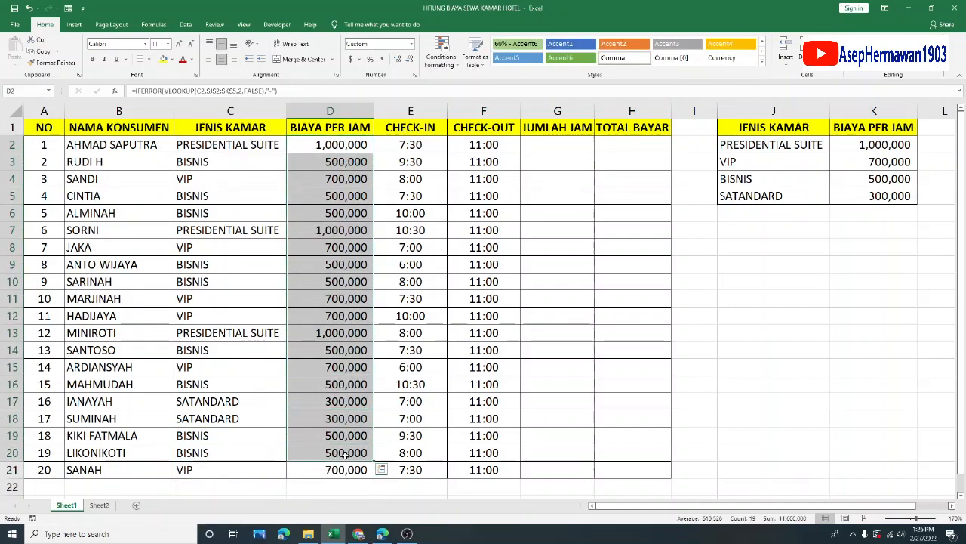
{"action": "left_click", "coordinate": [334, 213]}
{"action": "left_click", "coordinate": [249, 174]}
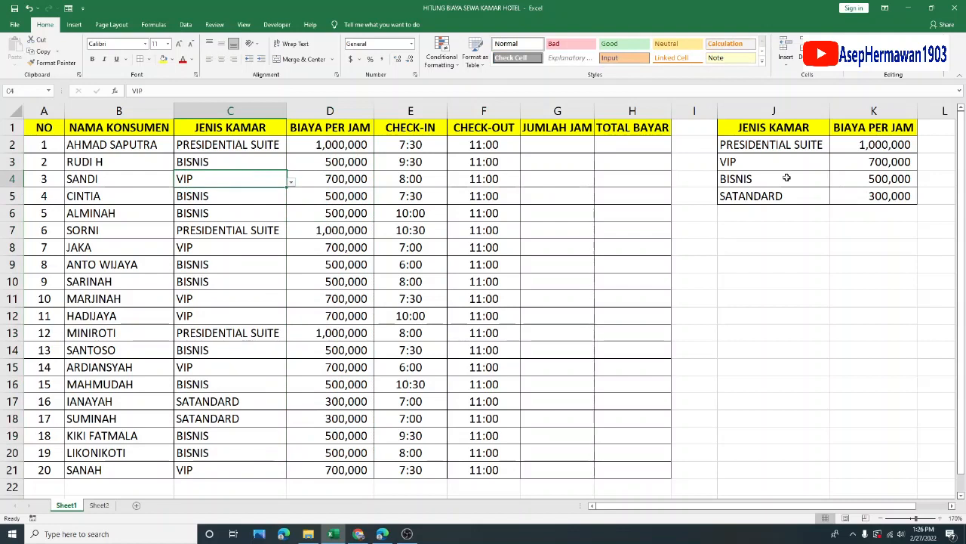
{"action": "left_click_drag", "start_coordinate": [800, 126], "coordinate": [870, 195]}
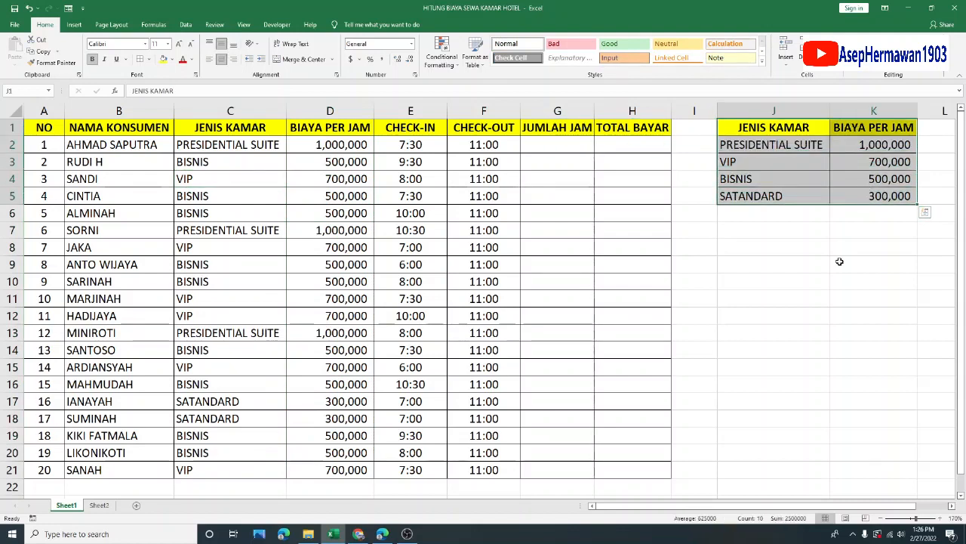
{"action": "left_click", "coordinate": [838, 262]}
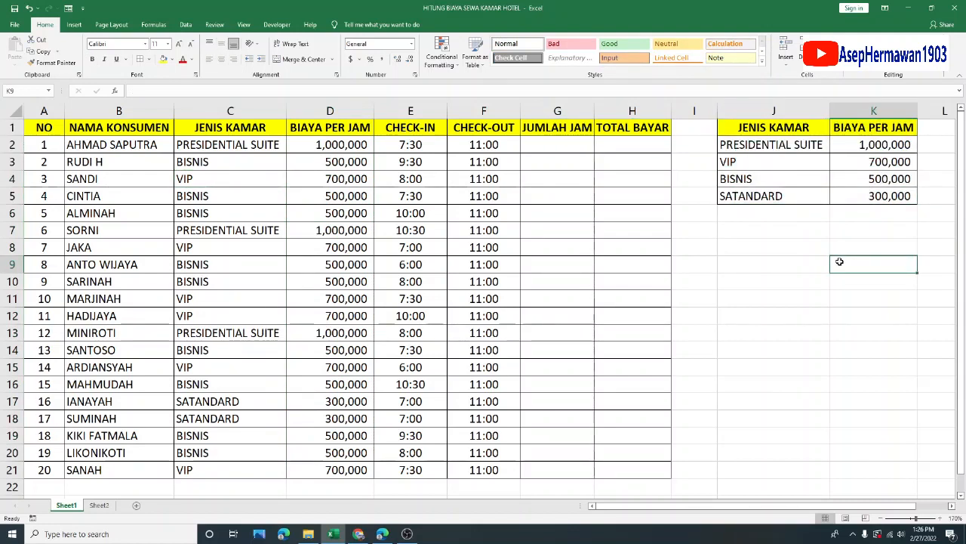
Examine the guests' CHECK-IN and CHECK-OUT times and the JUMLAH JAM and TOTAL BAYAR columns that need formulas.
{"action": "left_click", "coordinate": [549, 132]}
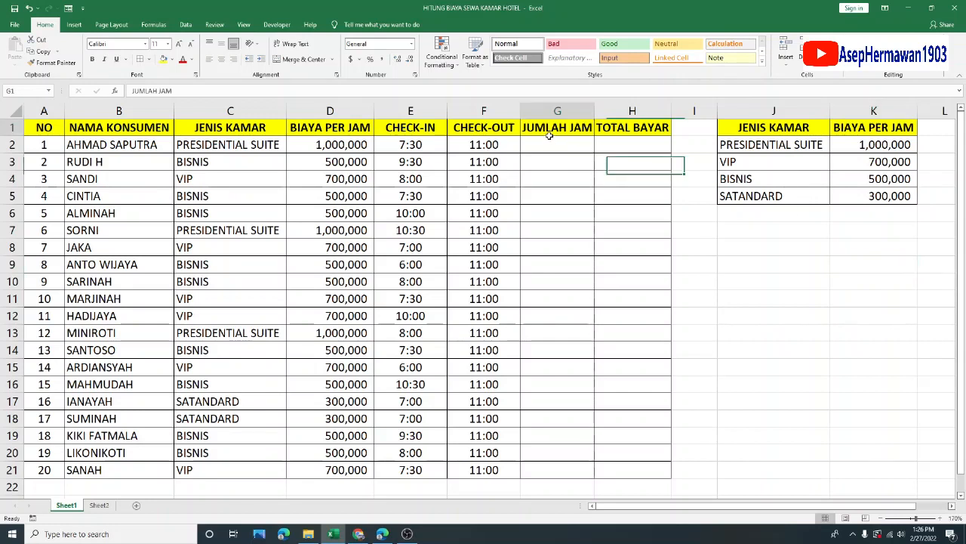
{"action": "left_click", "coordinate": [547, 141]}
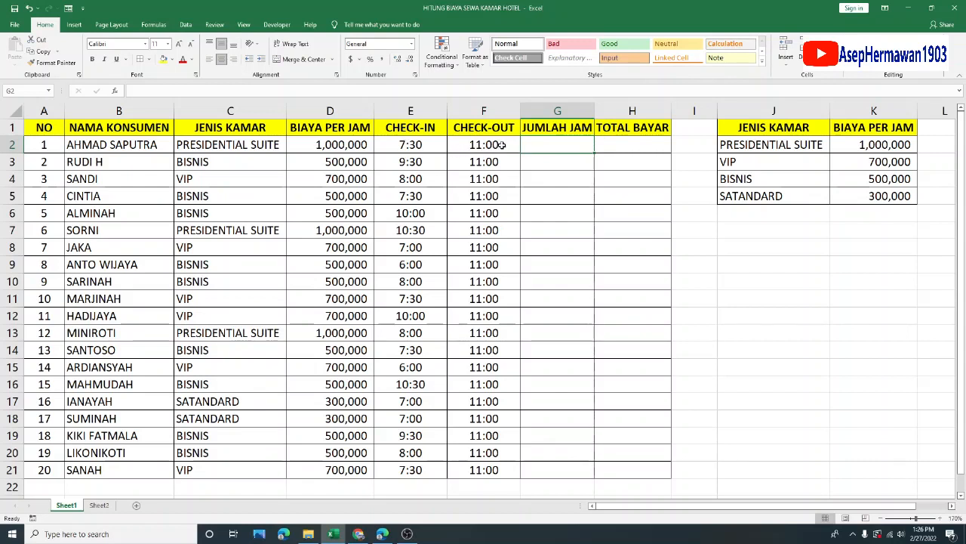
{"action": "left_click_drag", "start_coordinate": [470, 145], "coordinate": [500, 472]}
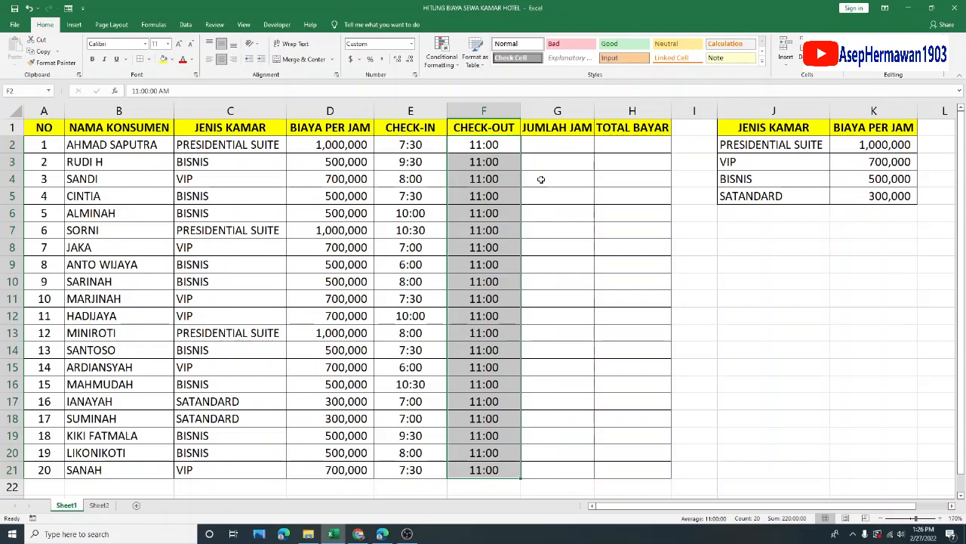
{"action": "left_click_drag", "start_coordinate": [409, 151], "coordinate": [408, 471]}
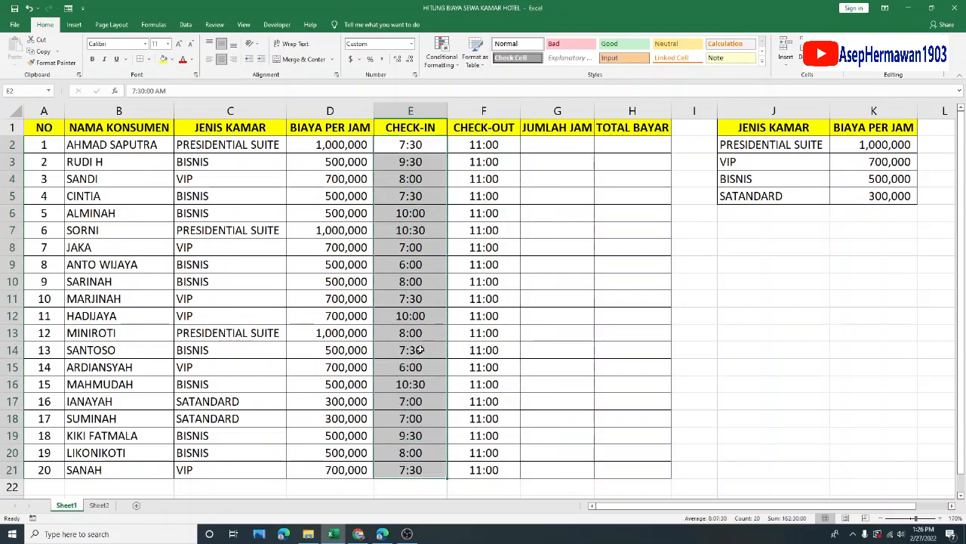
{"action": "left_click", "coordinate": [560, 145]}
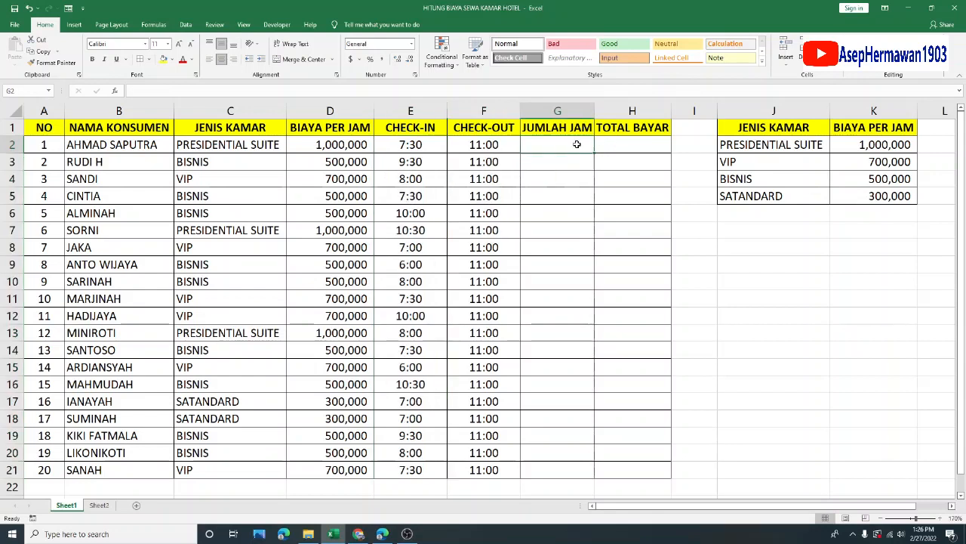
{"action": "left_click_drag", "start_coordinate": [657, 144], "coordinate": [631, 367]}
{"action": "left_click_drag", "start_coordinate": [563, 154], "coordinate": [557, 355]}
{"action": "left_click", "coordinate": [560, 154]}
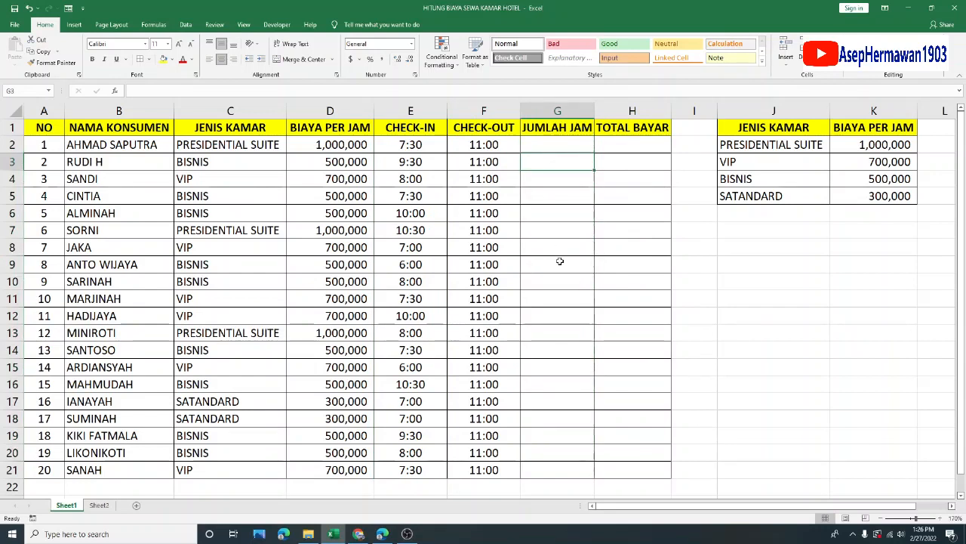
{"action": "left_click", "coordinate": [557, 142]}
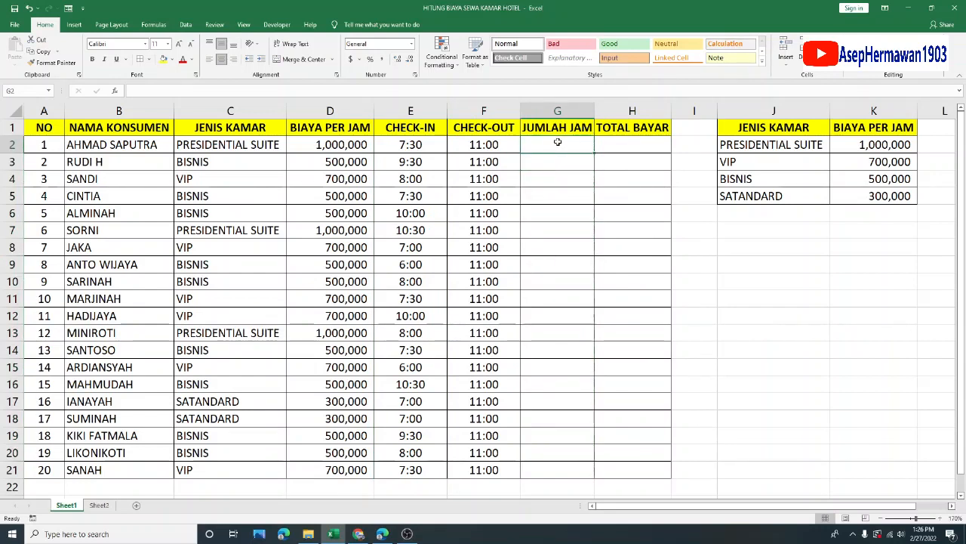
{"action": "left_click_drag", "start_coordinate": [557, 142], "coordinate": [556, 317]}
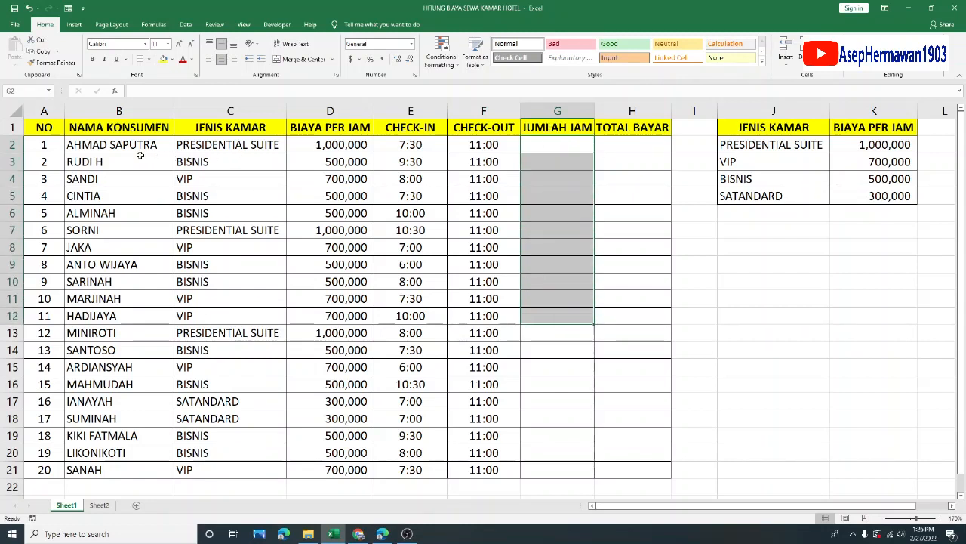
{"action": "left_click_drag", "start_coordinate": [131, 144], "coordinate": [121, 468]}
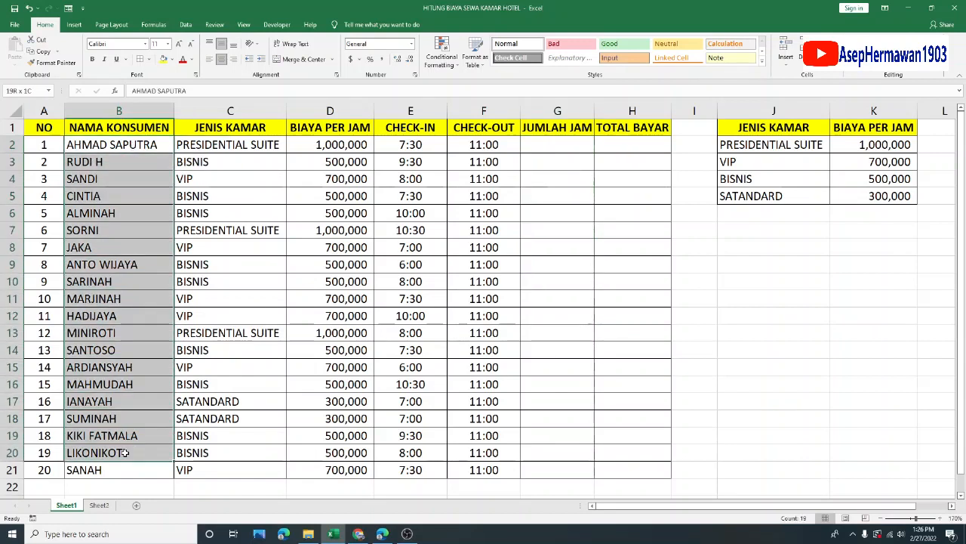
{"action": "left_click", "coordinate": [544, 146]}
{"action": "left_click_drag", "start_coordinate": [122, 149], "coordinate": [517, 145]}
Enter the formula =F2-E2 in G2 to subtract the check-in time from the check-out time.
{"action": "left_click", "coordinate": [557, 149]}
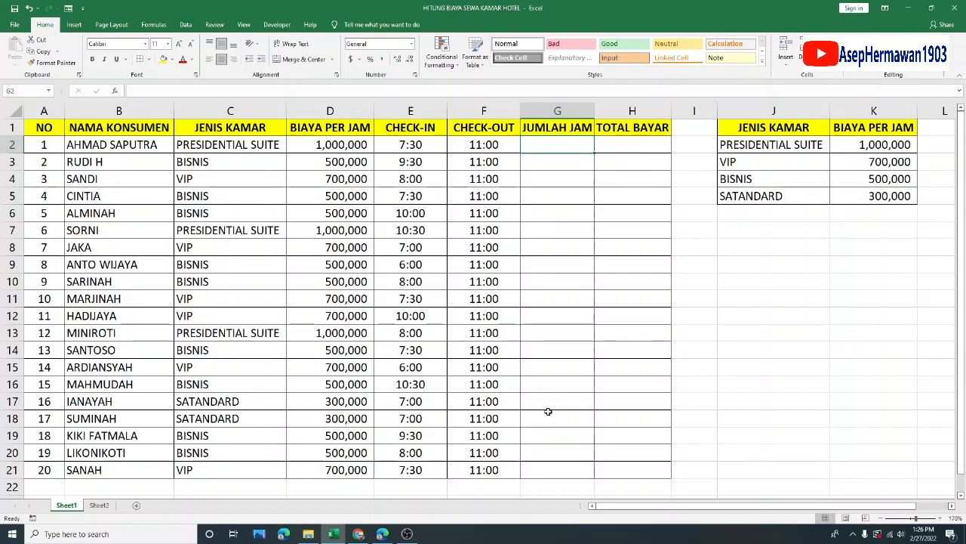
{"action": "type", "text": "="}
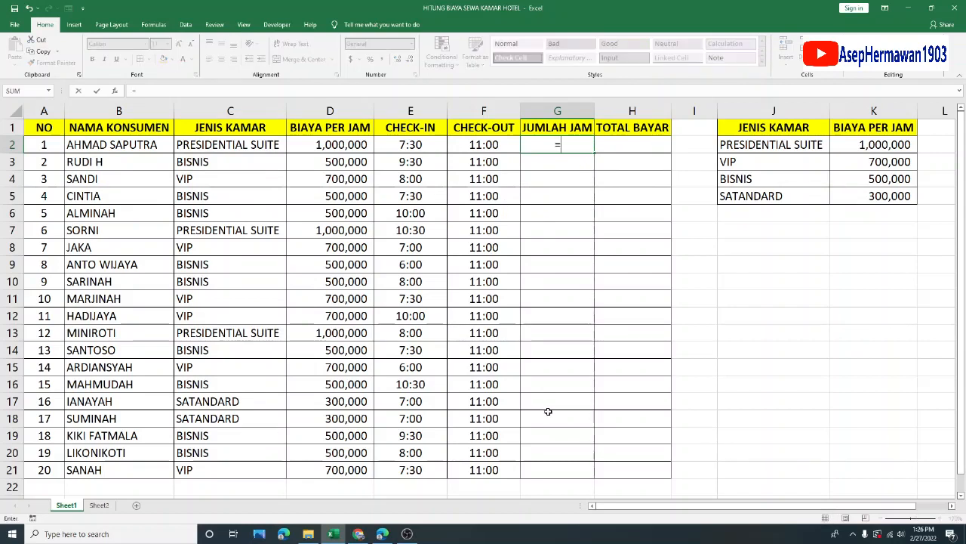
{"action": "left_click", "coordinate": [484, 144]}
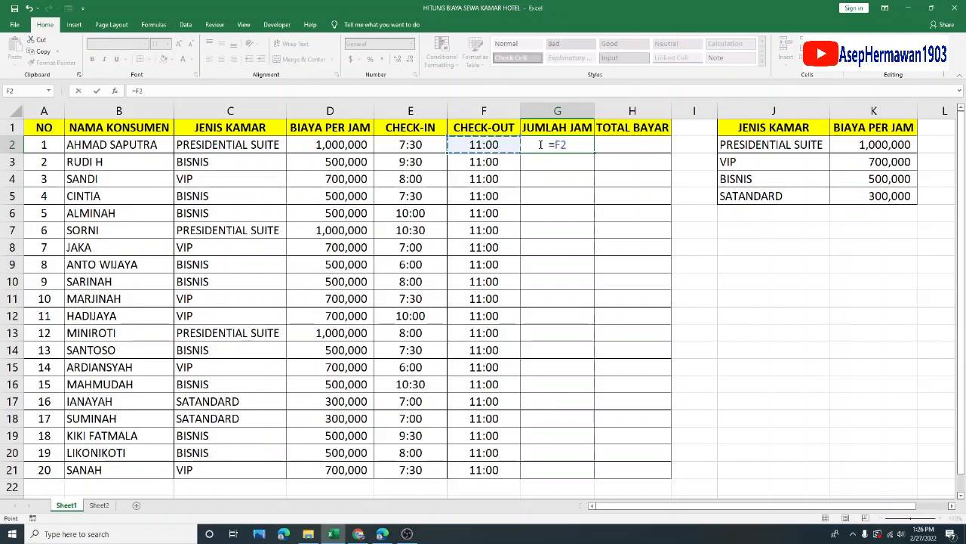
{"action": "type", "text": "-"}
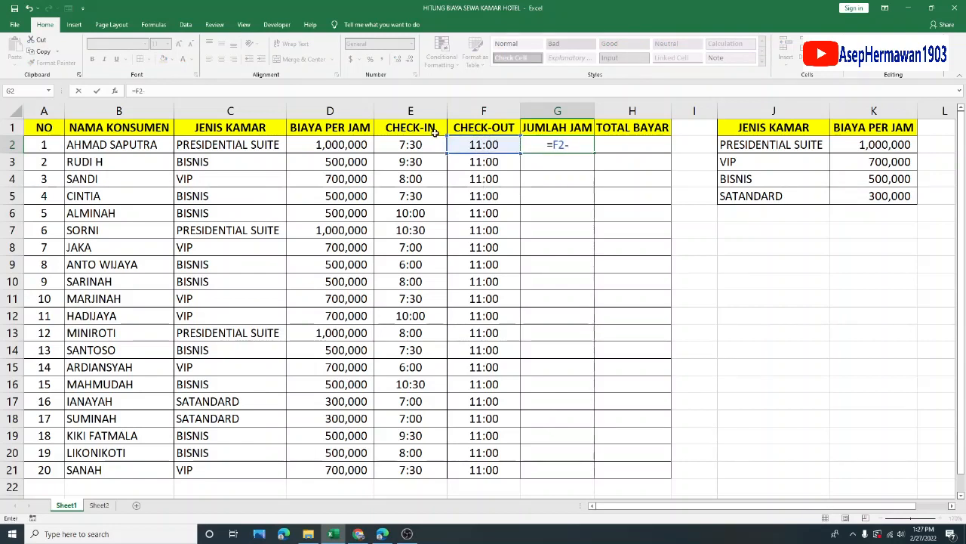
{"action": "left_click", "coordinate": [410, 144]}
{"action": "key", "text": "Return"}
Set the number format of G2 to General.
{"action": "left_click", "coordinate": [562, 144]}
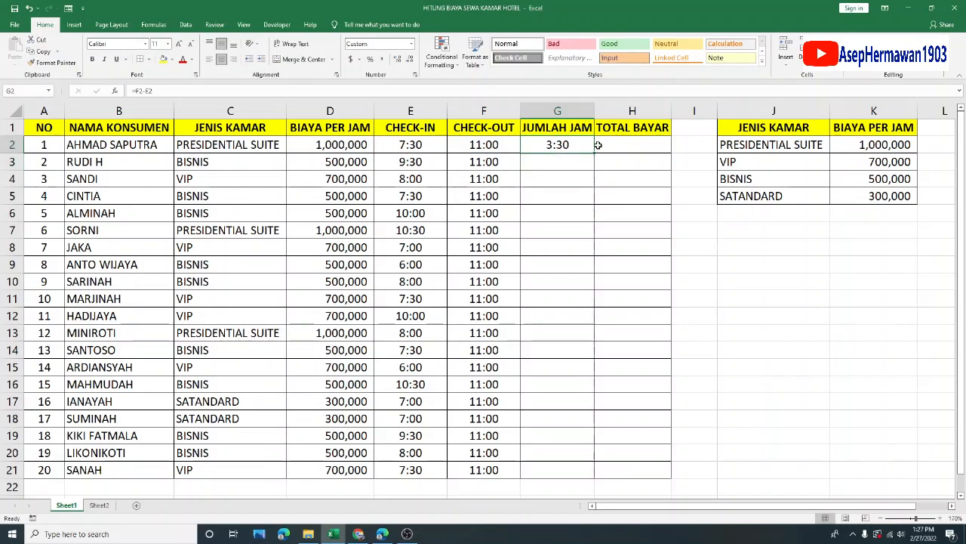
{"action": "left_click", "coordinate": [412, 43]}
{"action": "left_click", "coordinate": [390, 57]}
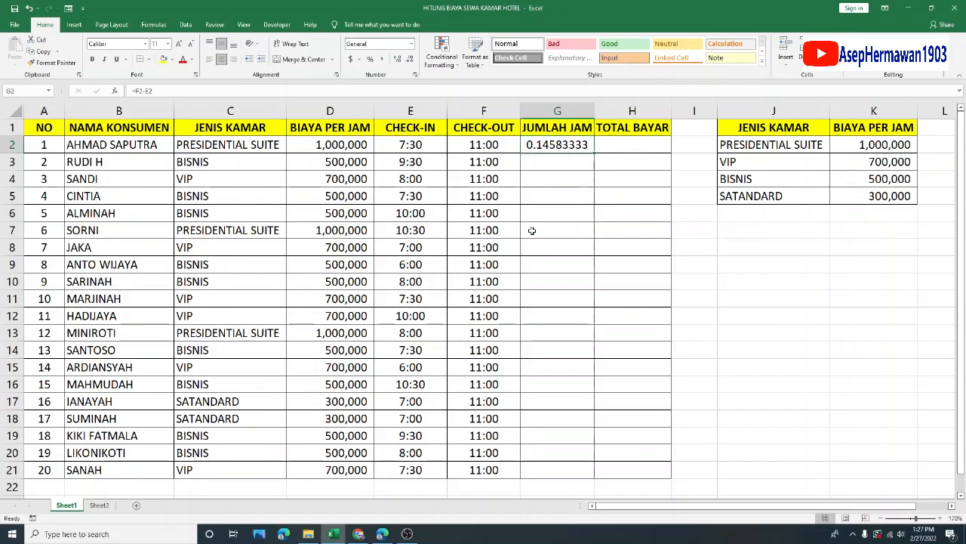
Enter the formula =MOD(F2-E2,1)*24 in G2 to calculate the hours stayed.
{"action": "type", "text": "="}
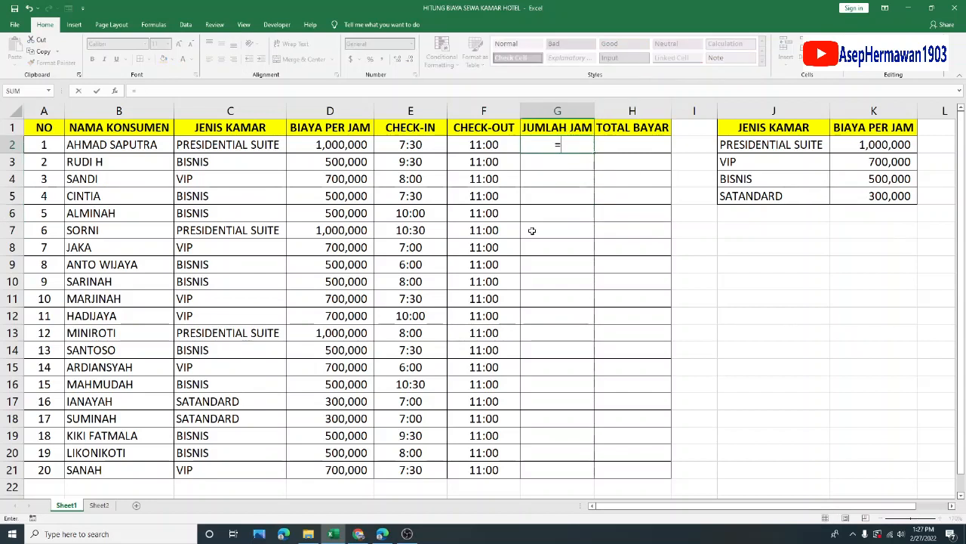
{"action": "type", "text": "MO"}
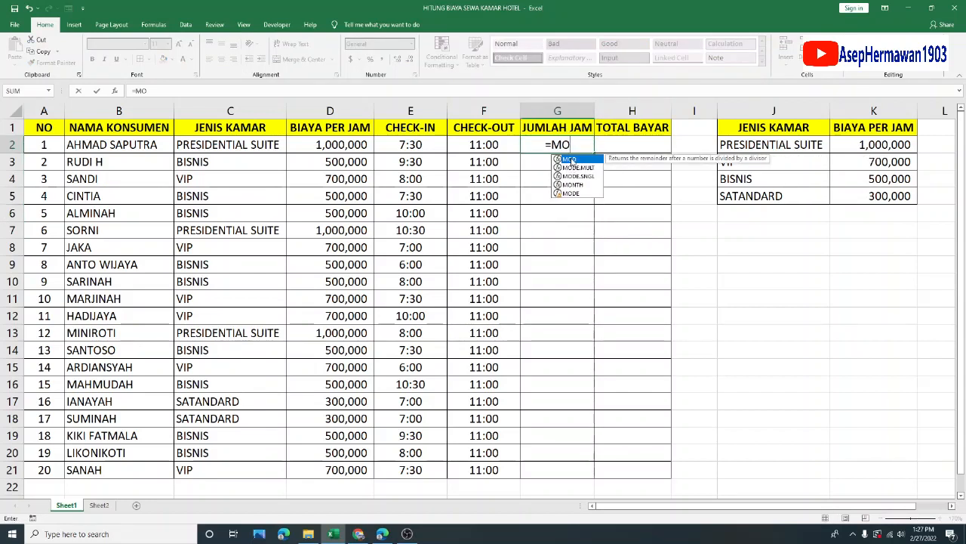
{"action": "double_click", "coordinate": [572, 160]}
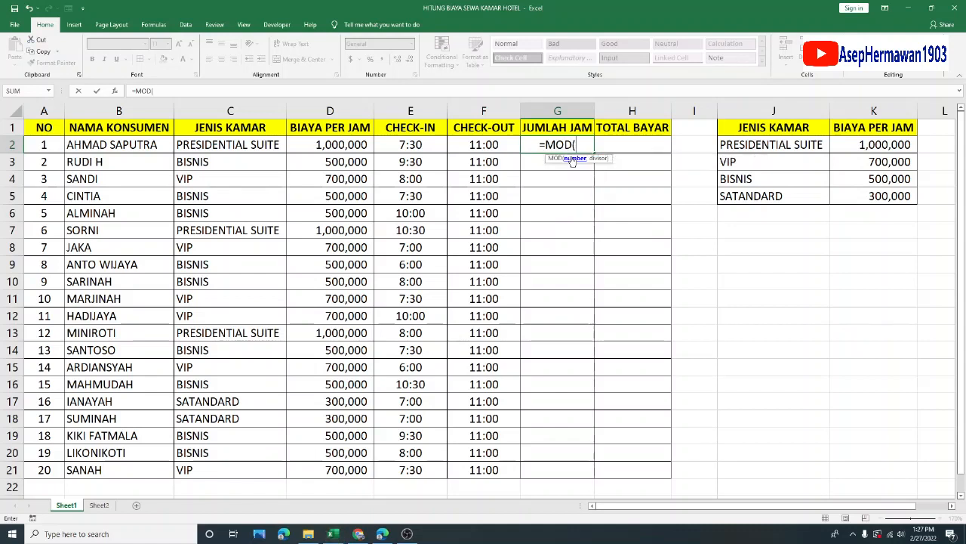
{"action": "left_click", "coordinate": [495, 144]}
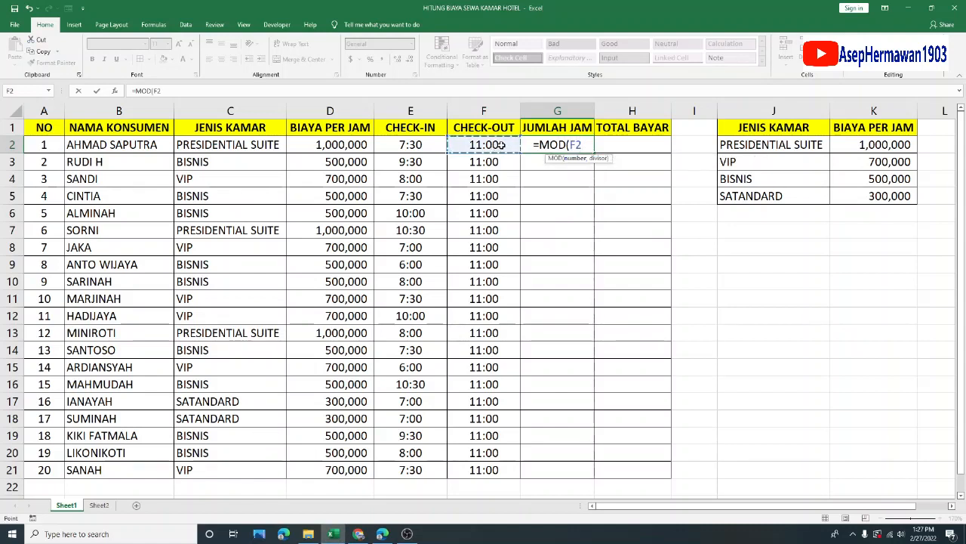
{"action": "type", "text": "-"}
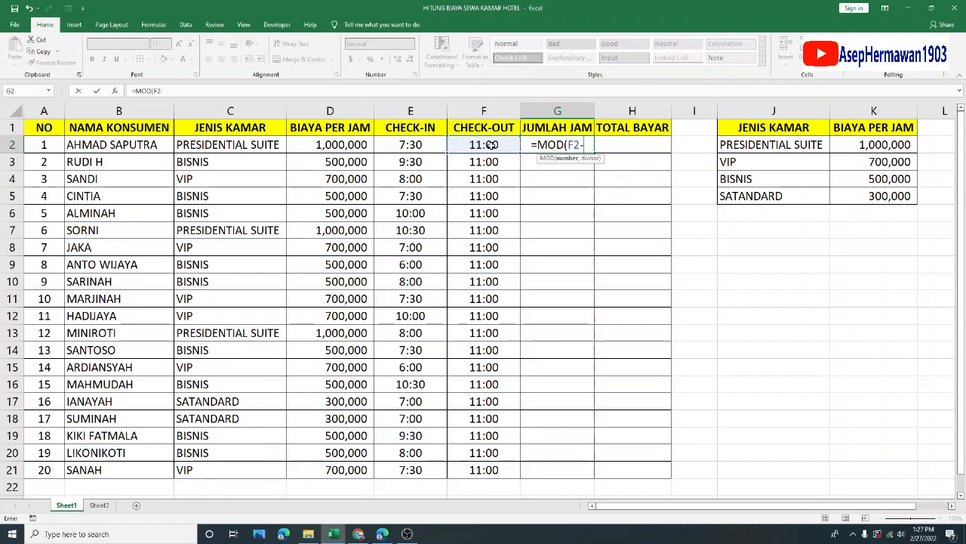
{"action": "left_click", "coordinate": [415, 144]}
{"action": "type", "text": ",1"}
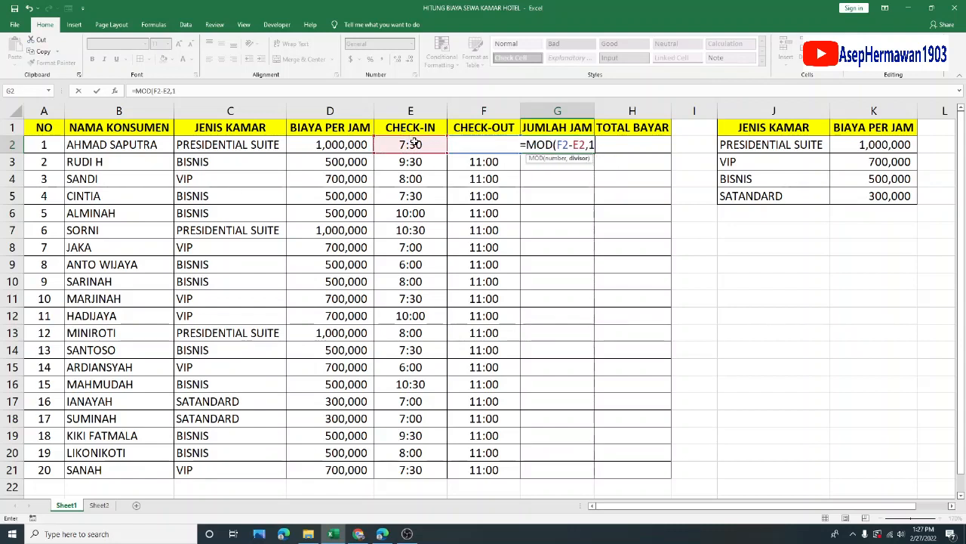
{"action": "type", "text": ")"}
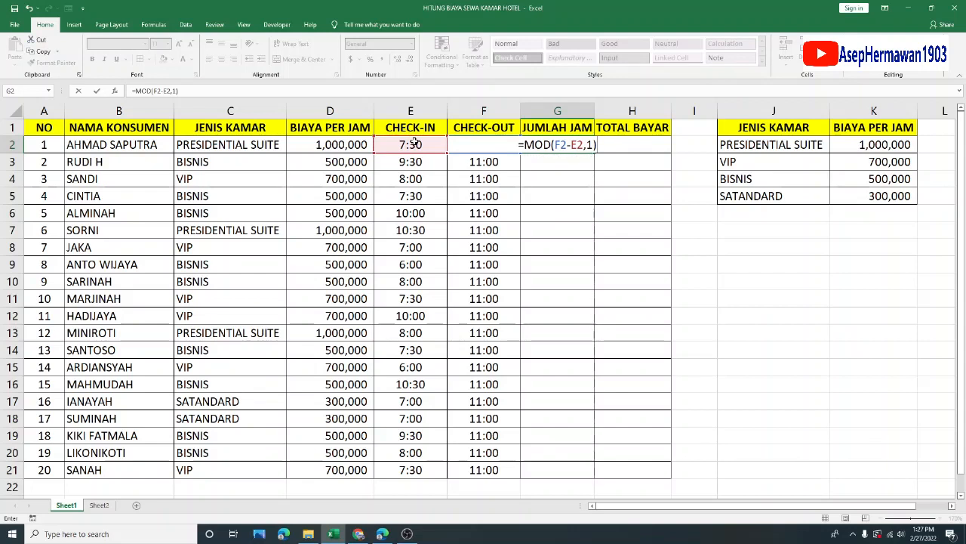
{"action": "type", "text": "*24"}
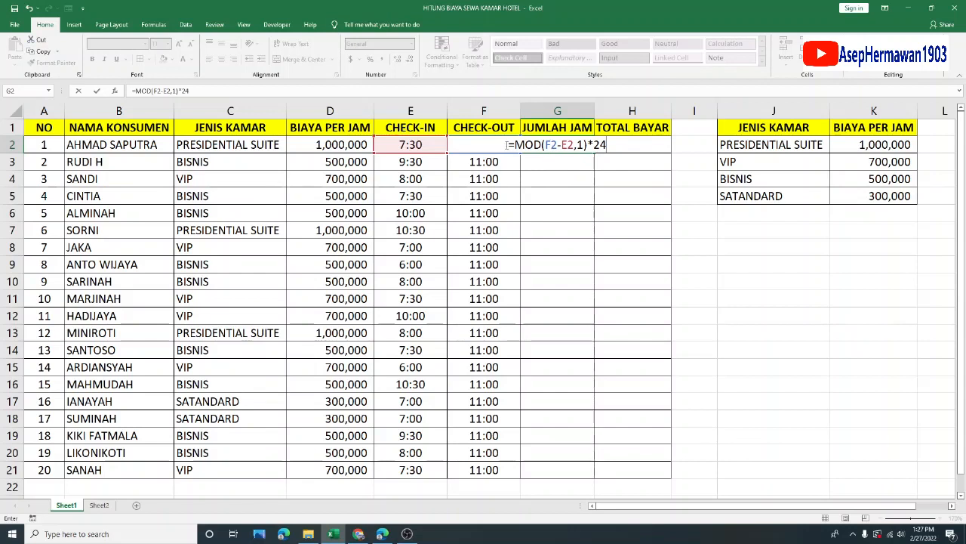
{"action": "key", "text": "Return"}
Fill the G2 formula down to G21 and set the number format of G2:G21 to General.
{"action": "left_click", "coordinate": [577, 148]}
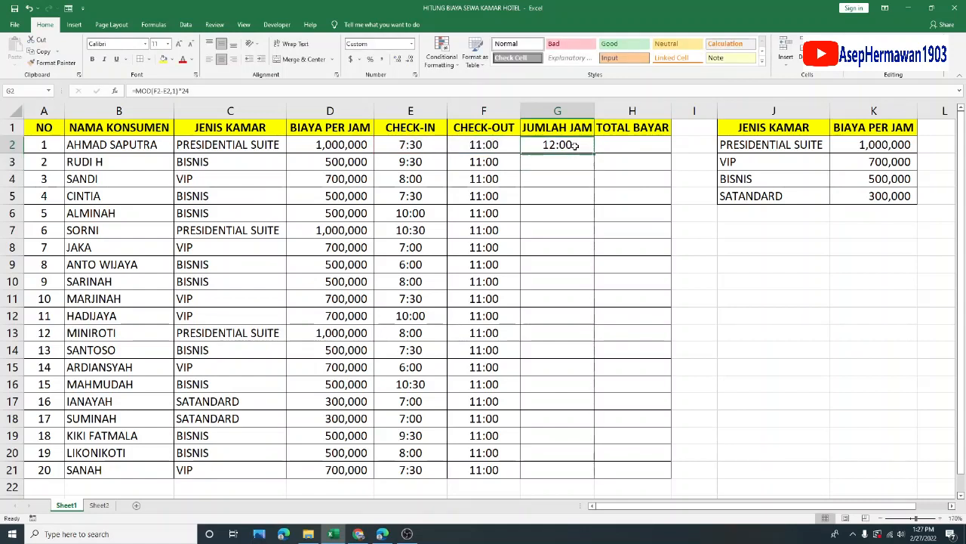
{"action": "mouse_move", "coordinate": [594, 152]}
{"action": "left_mouse_down"}
{"action": "mouse_move", "coordinate": [604, 412]}
{"action": "mouse_move", "coordinate": [616, 484]}
{"action": "left_mouse_up"}
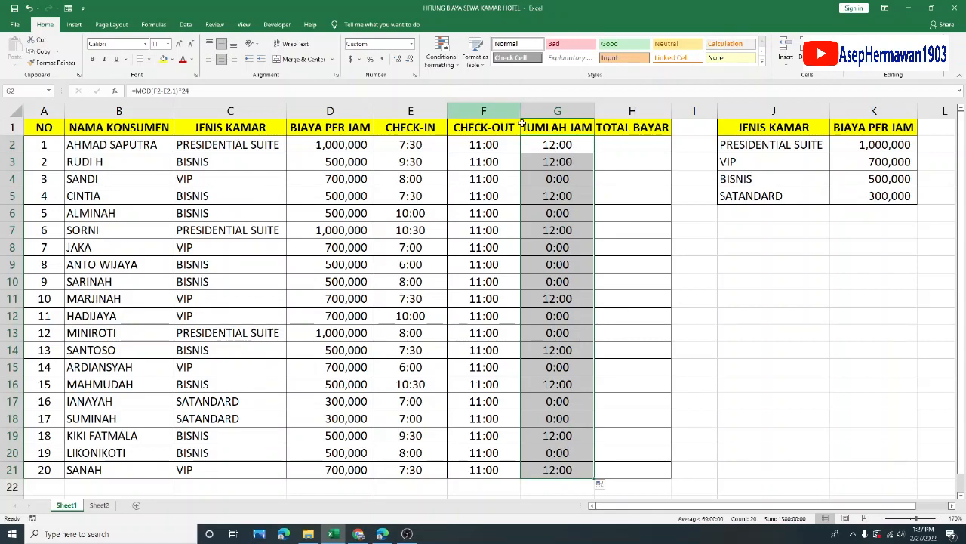
{"action": "right_click", "coordinate": [568, 151]}
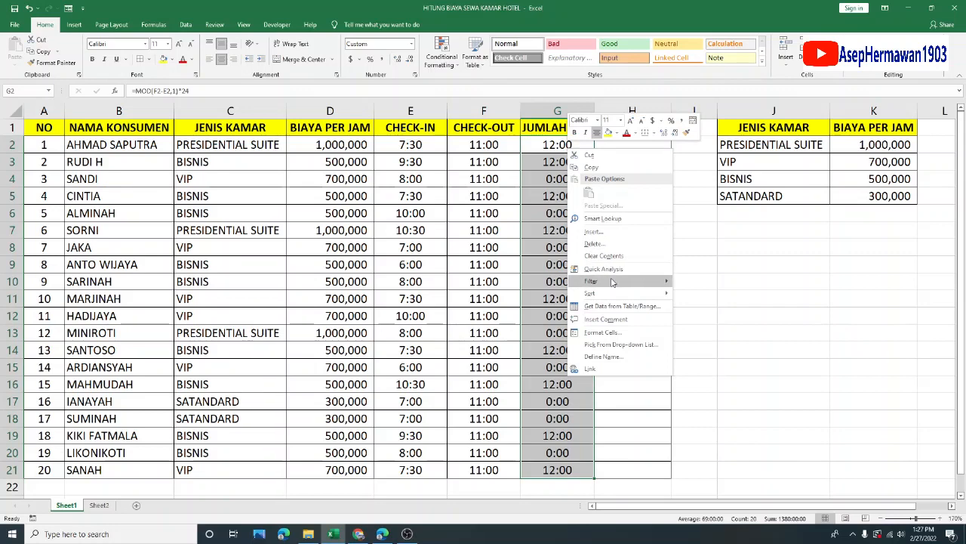
{"action": "left_click", "coordinate": [614, 333]}
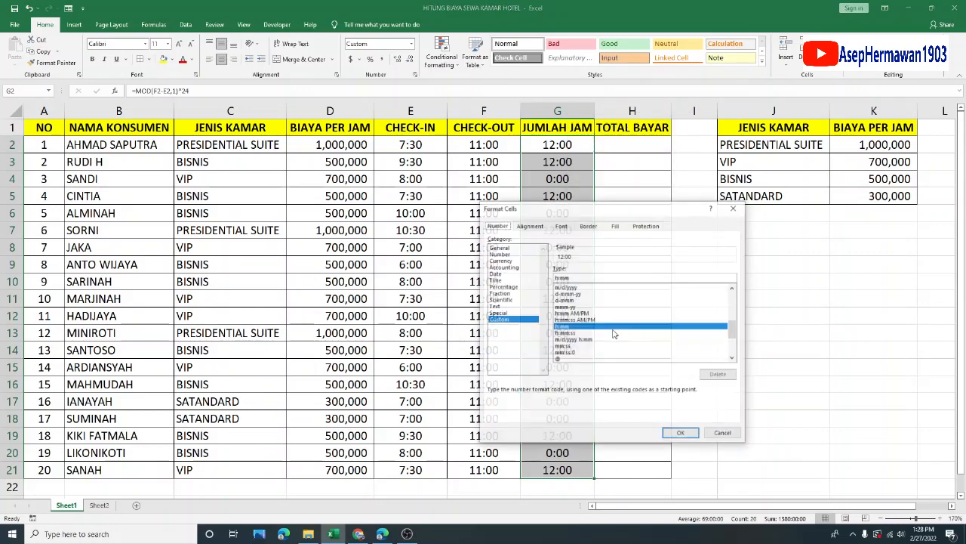
{"action": "left_click", "coordinate": [507, 249]}
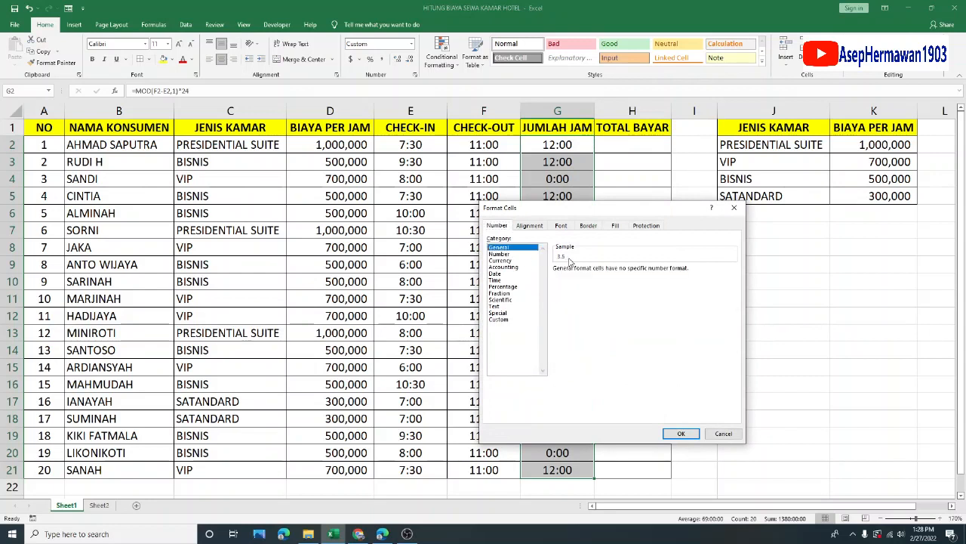
{"action": "left_click", "coordinate": [681, 433]}
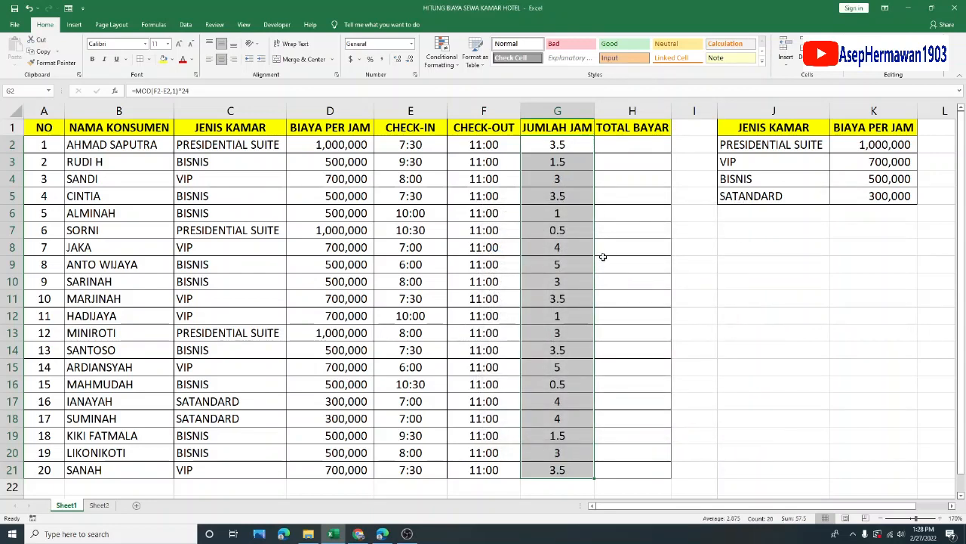
Review the hours in the JUMLAH JAM column G2:G21 and inspect the MOD formula in G2.
{"action": "left_click", "coordinate": [604, 250]}
{"action": "left_click_drag", "start_coordinate": [570, 145], "coordinate": [574, 468]}
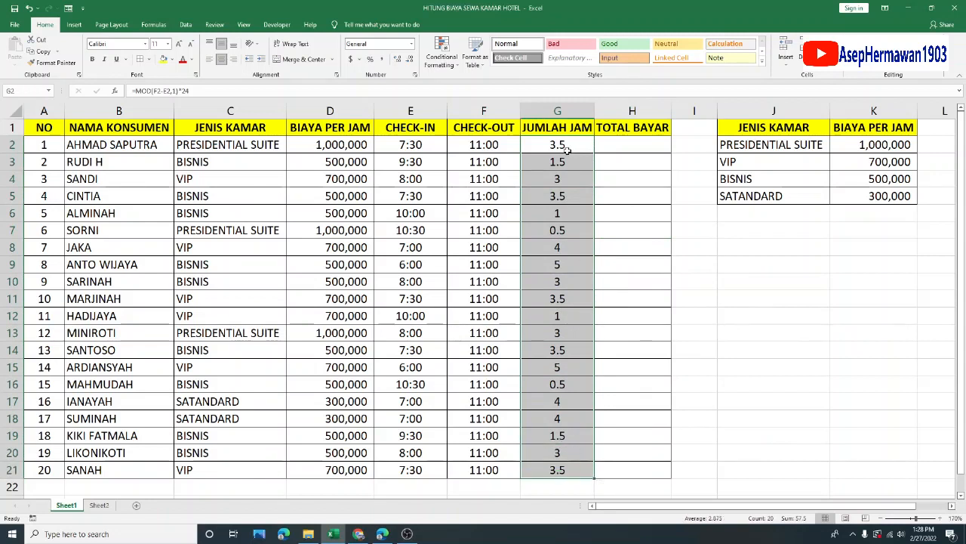
{"action": "left_click", "coordinate": [571, 147]}
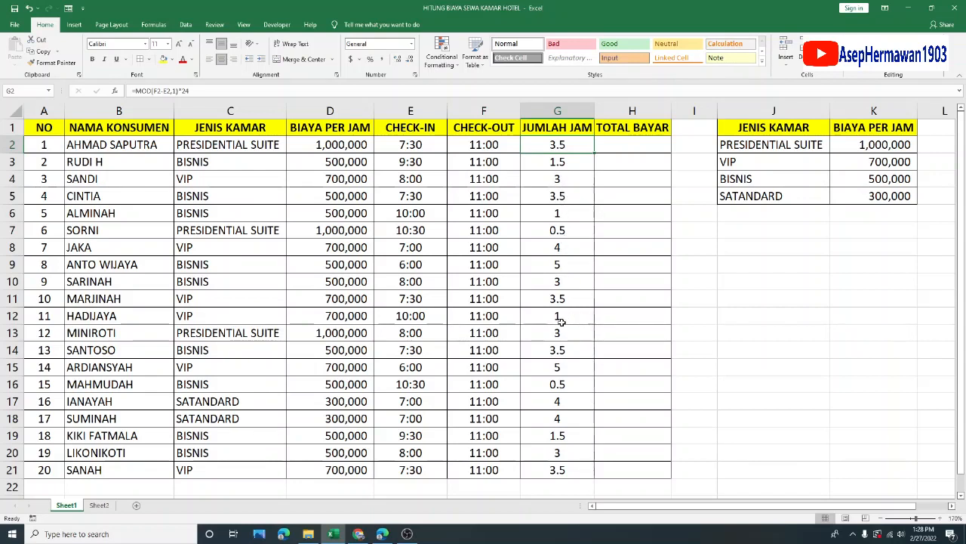
{"action": "left_click", "coordinate": [563, 243]}
{"action": "left_click_drag", "start_coordinate": [555, 145], "coordinate": [561, 478]}
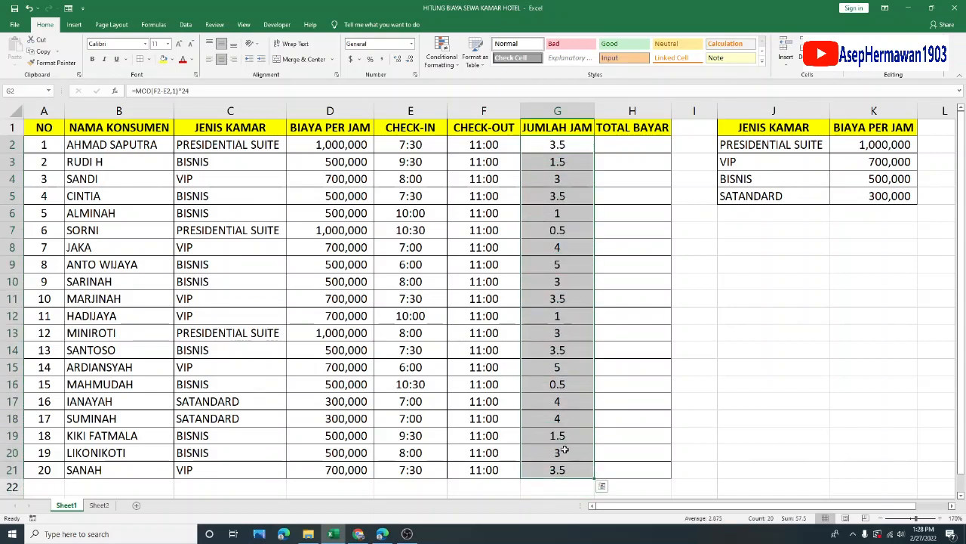
{"action": "left_click", "coordinate": [577, 151]}
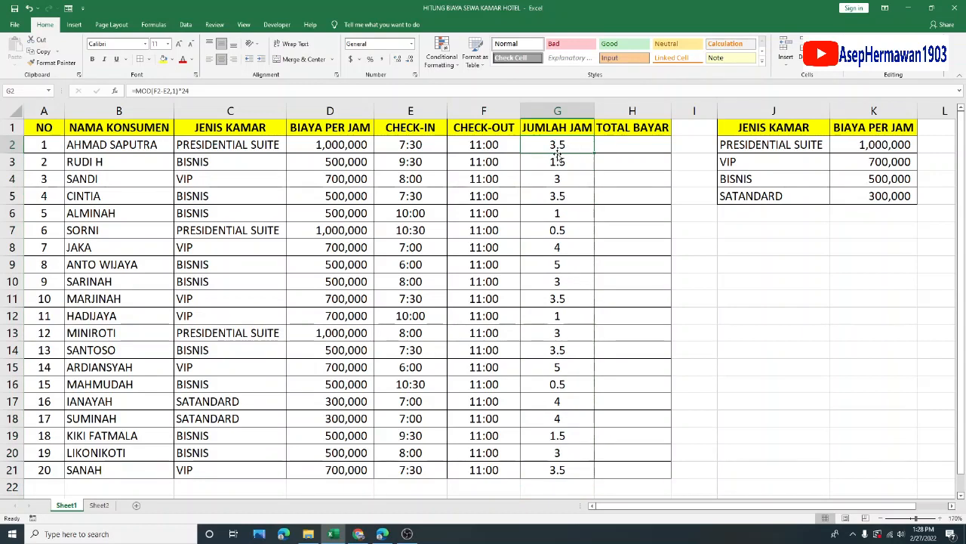
{"action": "double_click", "coordinate": [568, 147]}
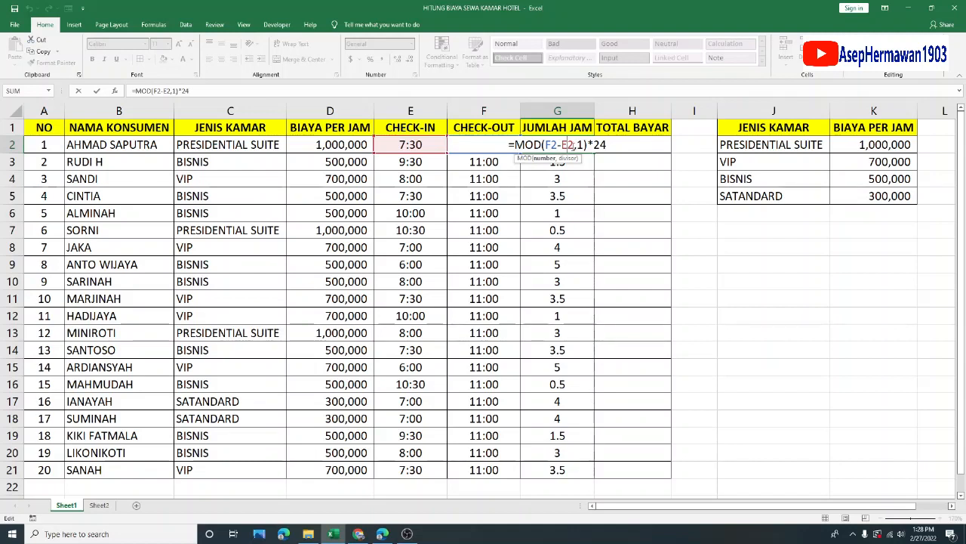
{"action": "key", "text": "Return"}
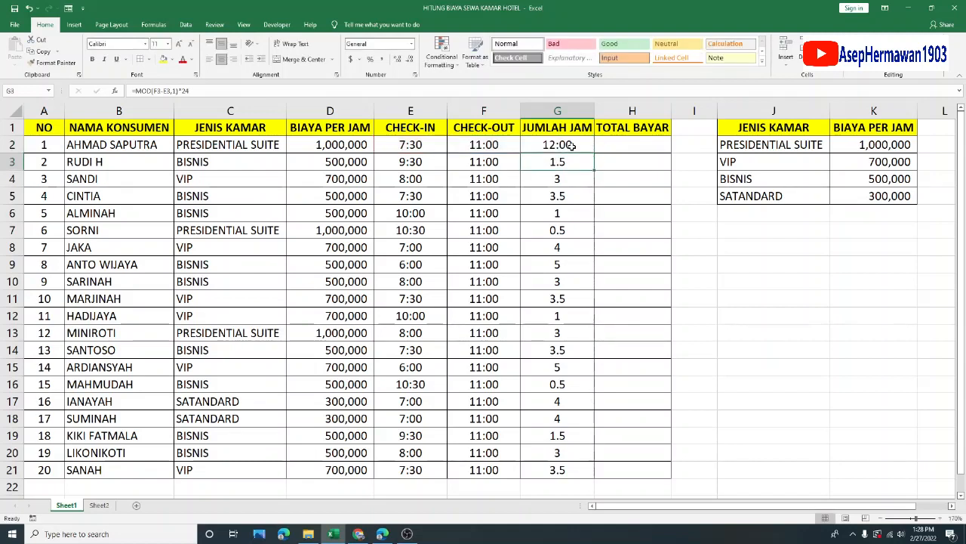
Fill G3 upward into G2 so it takes the same hours formula and General format.
{"action": "left_click", "coordinate": [572, 145]}
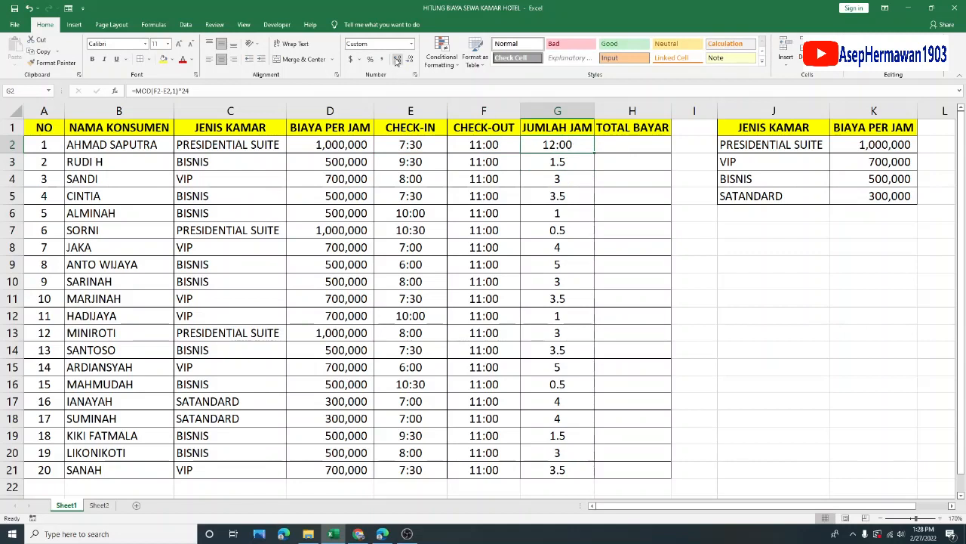
{"action": "left_click", "coordinate": [570, 159]}
{"action": "left_click_drag", "start_coordinate": [597, 171], "coordinate": [597, 155]}
{"action": "left_click", "coordinate": [579, 195]}
Enter the formula =SUM(G2*D2) in H2 to multiply the hours stayed by the hourly rate.
{"action": "left_click", "coordinate": [625, 147]}
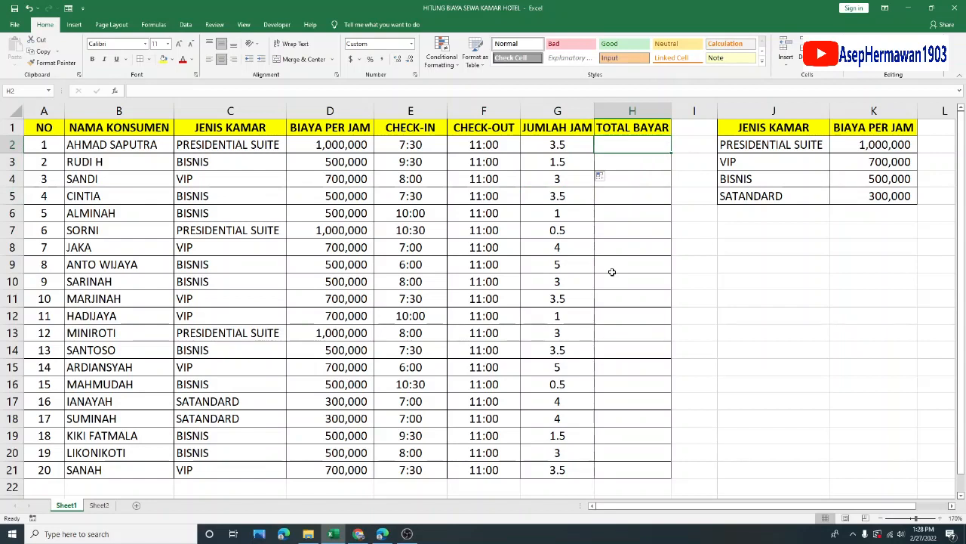
{"action": "left_click", "coordinate": [571, 144]}
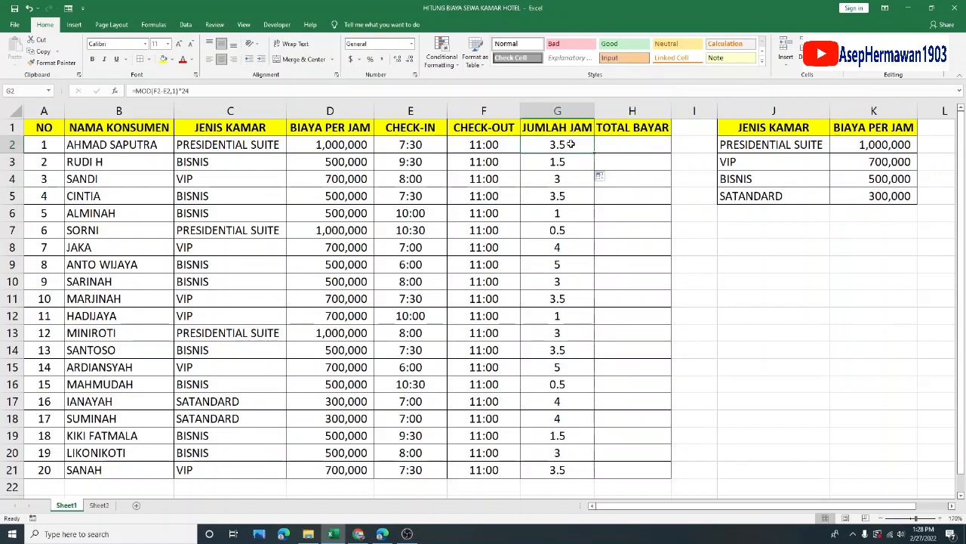
{"action": "left_click", "coordinate": [332, 140]}
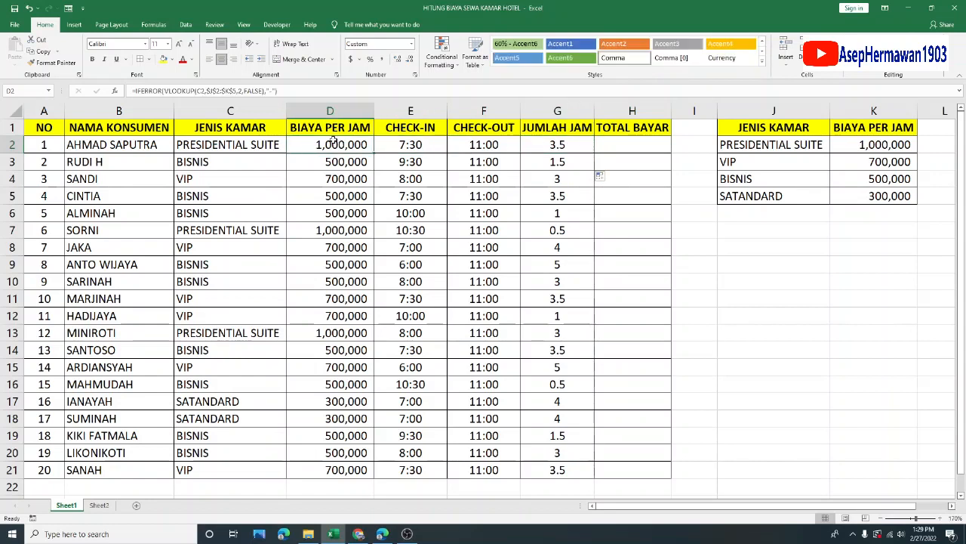
{"action": "left_click", "coordinate": [644, 146]}
{"action": "type", "text": "="}
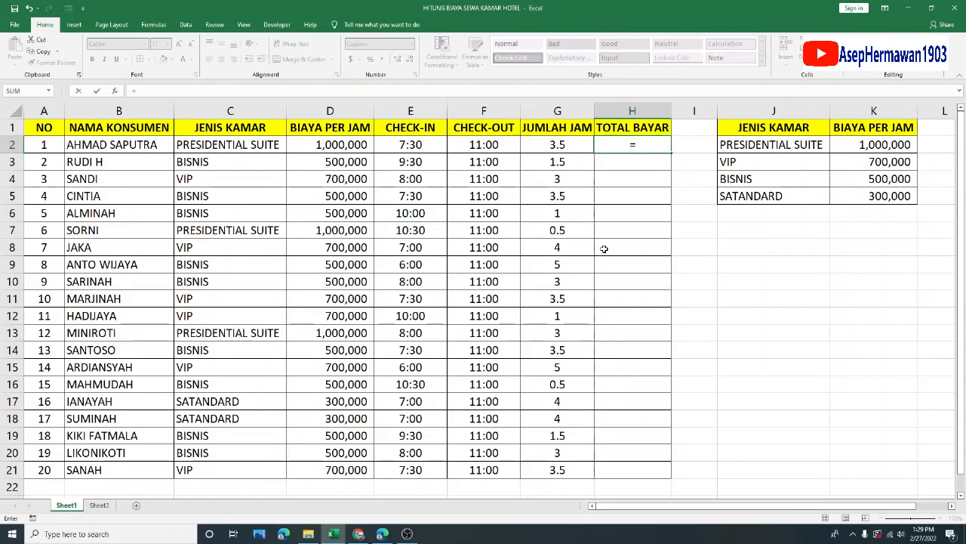
{"action": "type", "text": "SUM("}
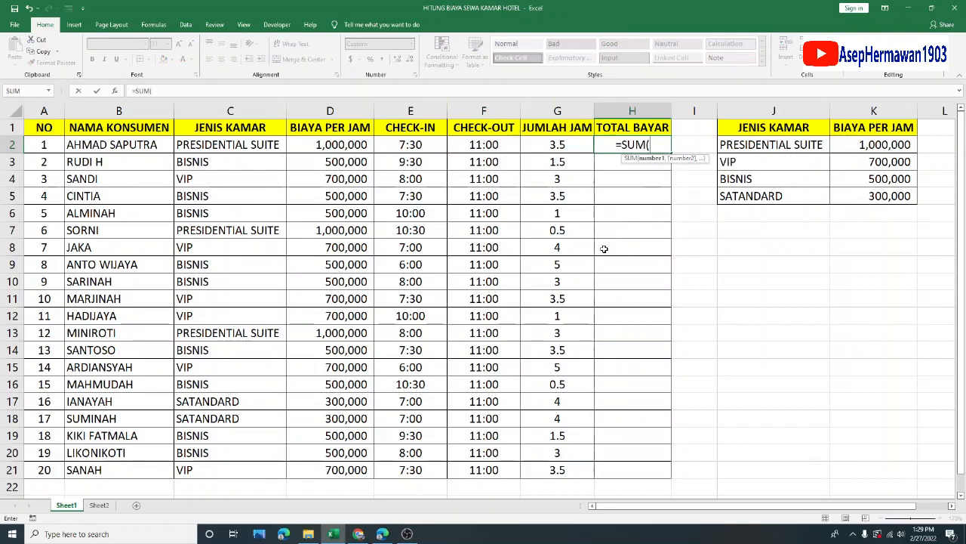
{"action": "left_click", "coordinate": [562, 145]}
{"action": "type", "text": "*"}
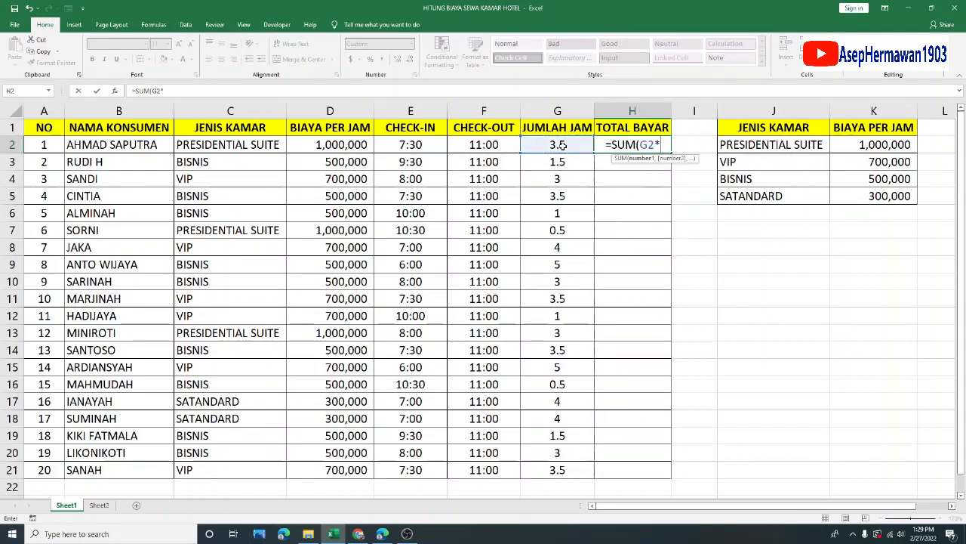
{"action": "left_click", "coordinate": [324, 142]}
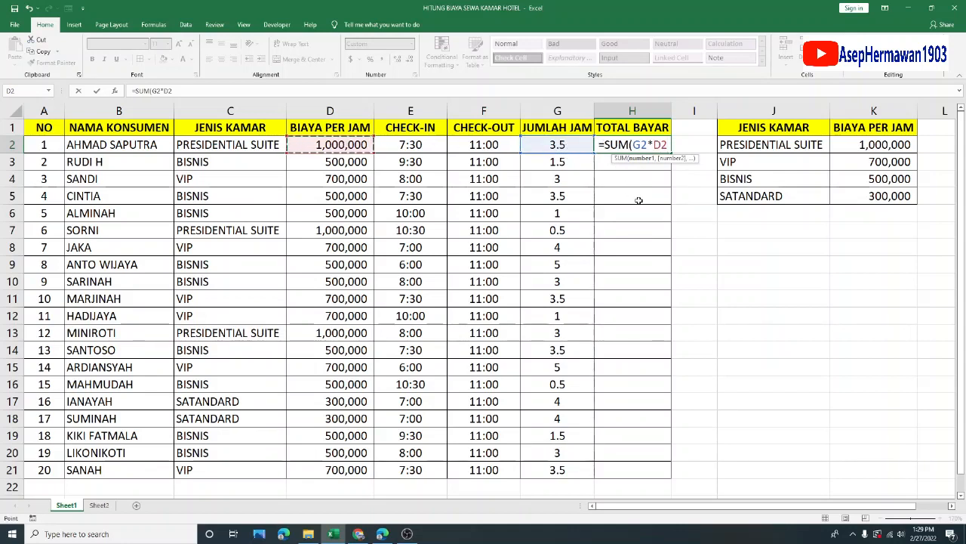
{"action": "key", "text": "Return"}
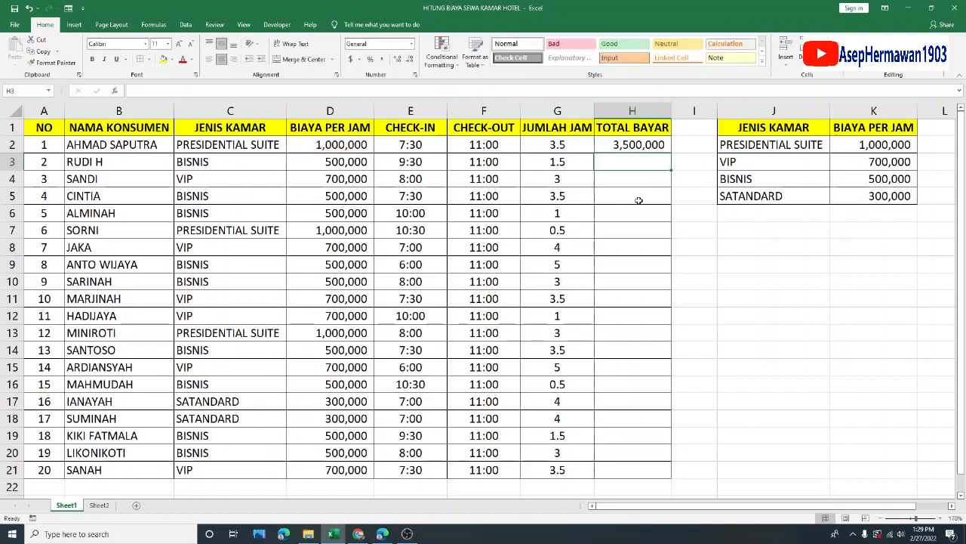
Fill the total payment formula from H2 down to H21.
{"action": "left_click", "coordinate": [653, 151]}
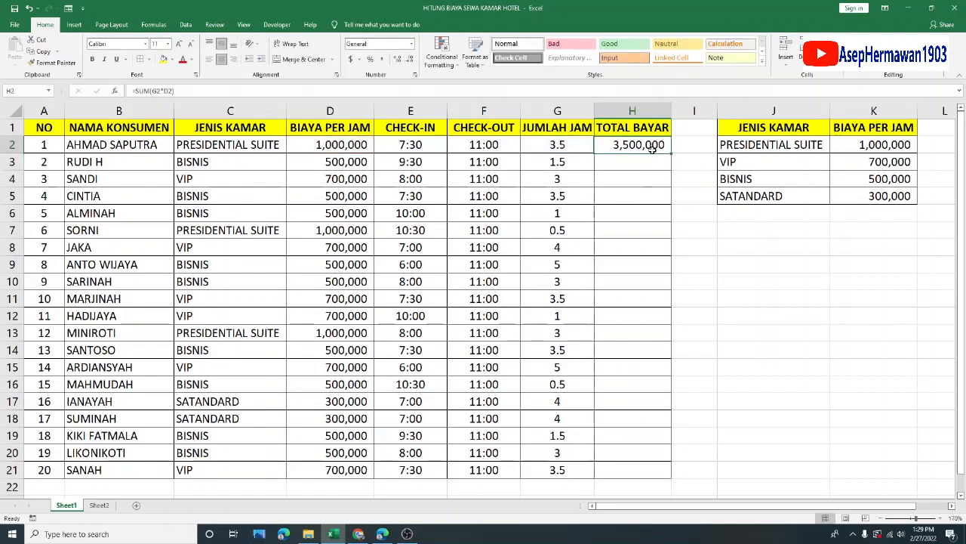
{"action": "left_click_drag", "start_coordinate": [671, 154], "coordinate": [665, 475]}
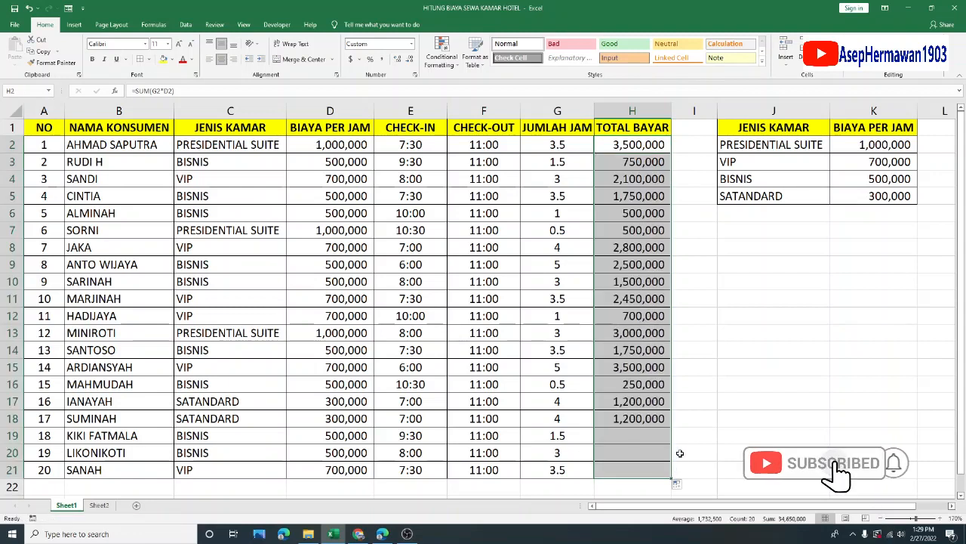
{"action": "left_click", "coordinate": [745, 347]}
Check the TOTAL BAYAR amounts in H2:H21 against the guests listed in the NAMA KONSUMEN column.
{"action": "left_click", "coordinate": [638, 161]}
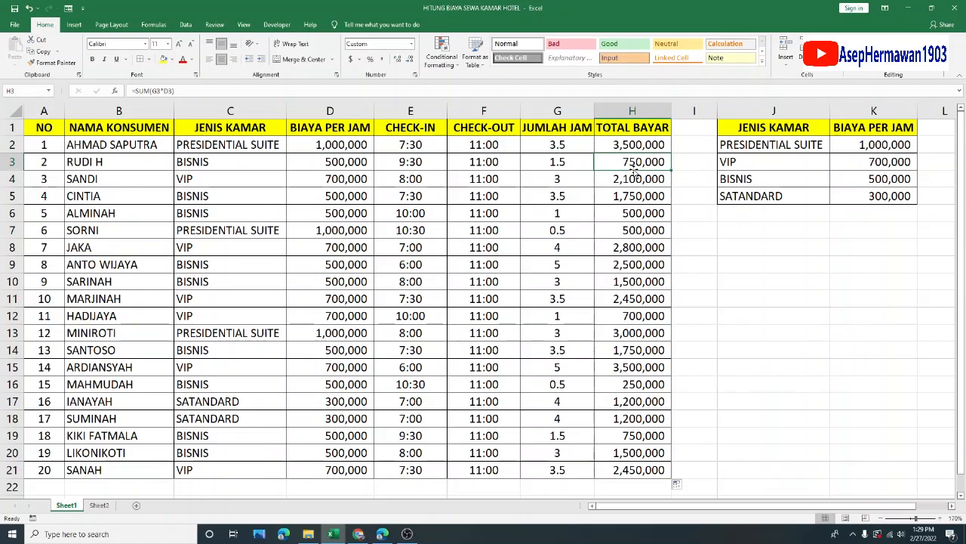
{"action": "left_click_drag", "start_coordinate": [111, 150], "coordinate": [96, 453]}
{"action": "left_click_drag", "start_coordinate": [648, 146], "coordinate": [650, 470]}
{"action": "left_click", "coordinate": [650, 248]}
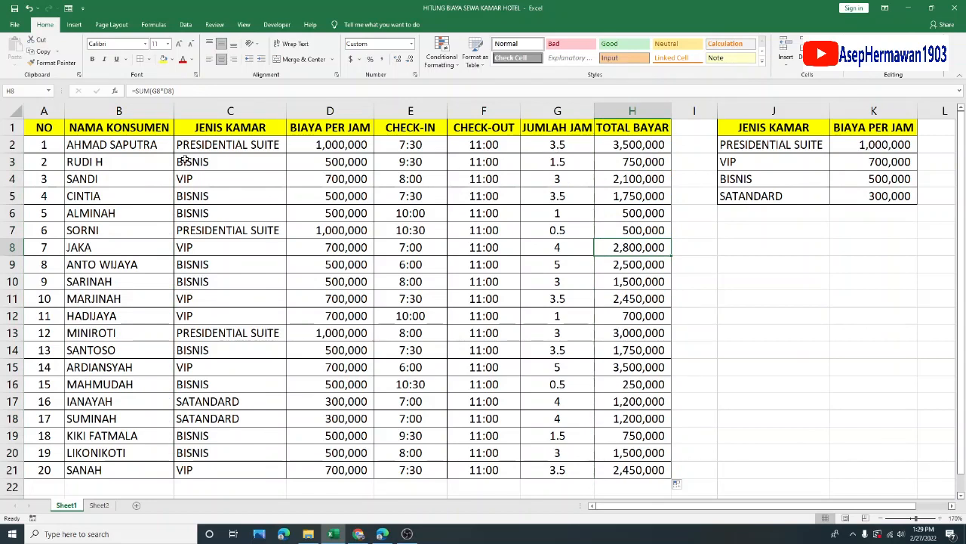
Choose VIP as the room type for the first guest in C2.
{"action": "left_click", "coordinate": [162, 145]}
{"action": "left_click", "coordinate": [220, 144]}
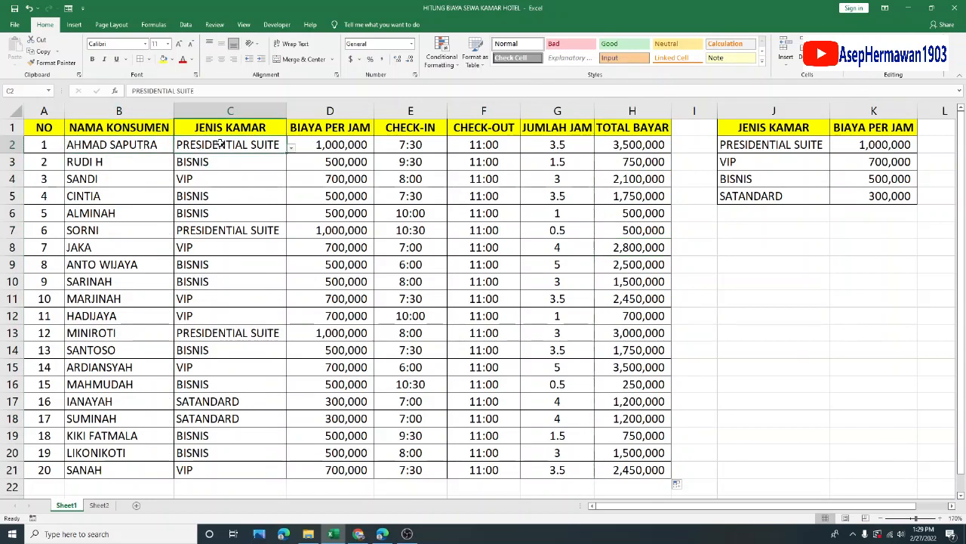
{"action": "left_click", "coordinate": [291, 148]}
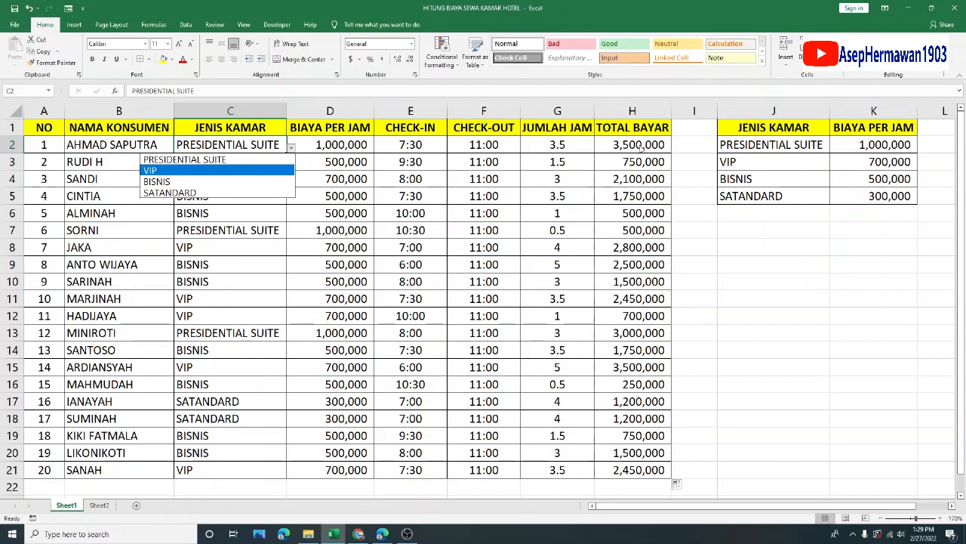
{"action": "left_click", "coordinate": [190, 171]}
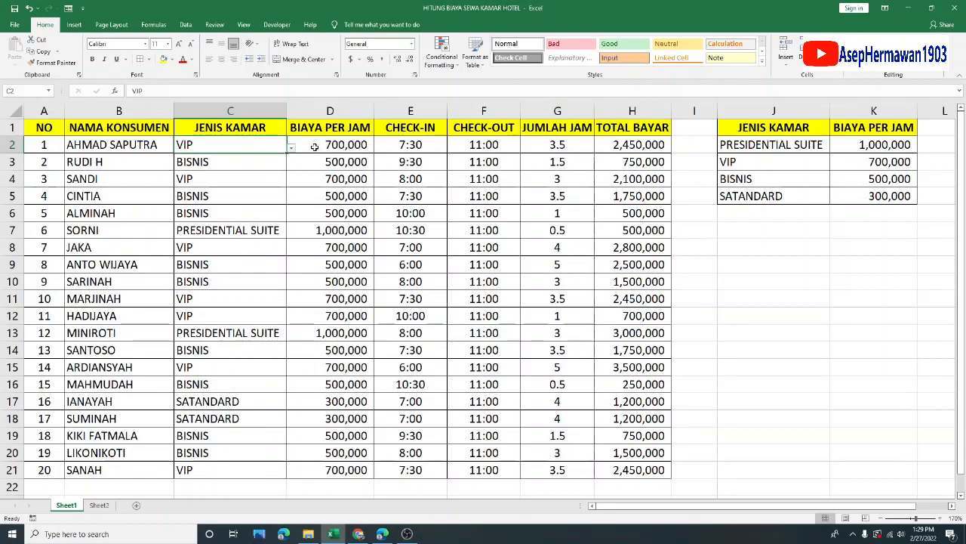
Set the first guest's check-in time in E2 to 8:30 and check the total payment in H2.
{"action": "double_click", "coordinate": [406, 147]}
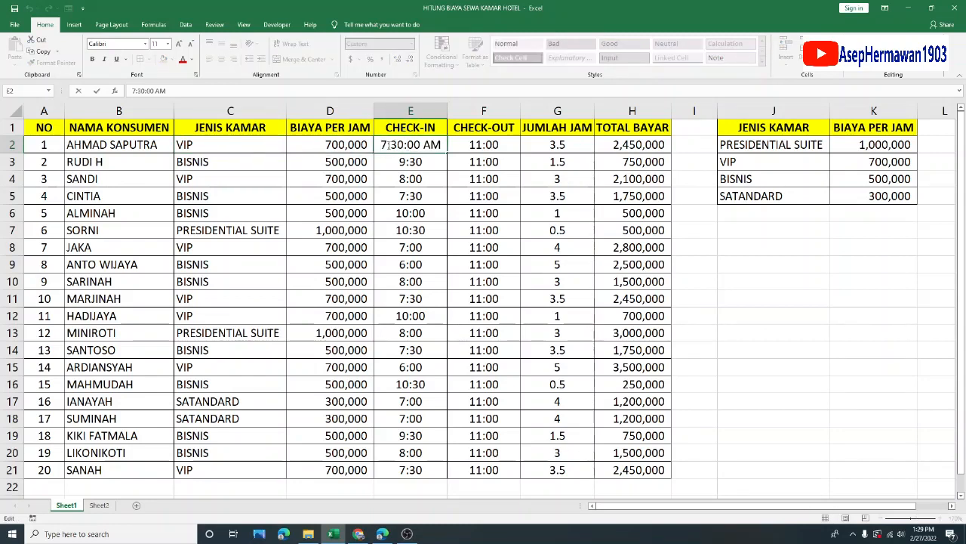
{"action": "key", "text": "BackSpace"}
{"action": "type", "text": "8"}
{"action": "key", "text": "Return"}
{"action": "left_click", "coordinate": [636, 148]}
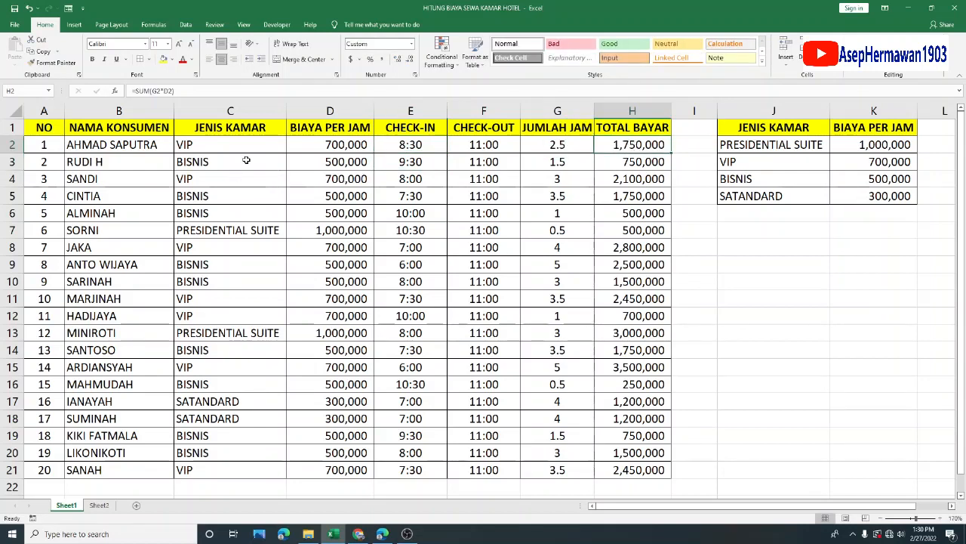
Choose PRESIDENTIAL SUITE as the room type for guest number 4 in C5 and check the total payment in H5.
{"action": "left_click", "coordinate": [260, 198]}
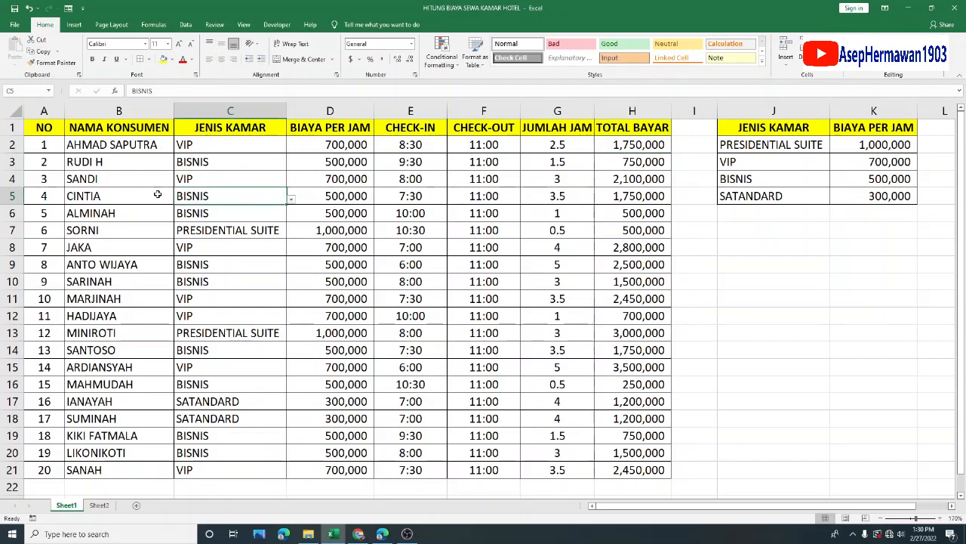
{"action": "left_click_drag", "start_coordinate": [37, 197], "coordinate": [241, 196]}
{"action": "left_click", "coordinate": [242, 196]}
{"action": "left_click", "coordinate": [291, 196]}
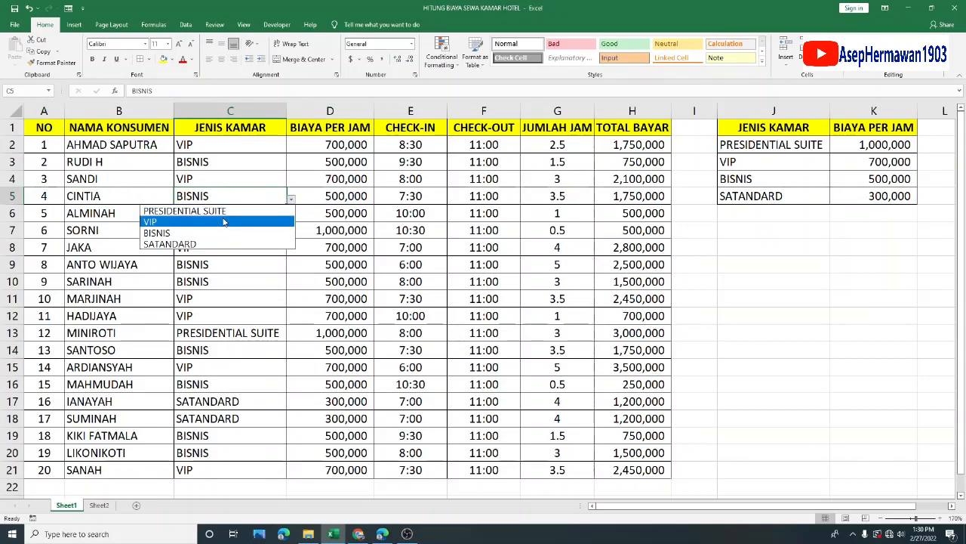
{"action": "left_click", "coordinate": [230, 212]}
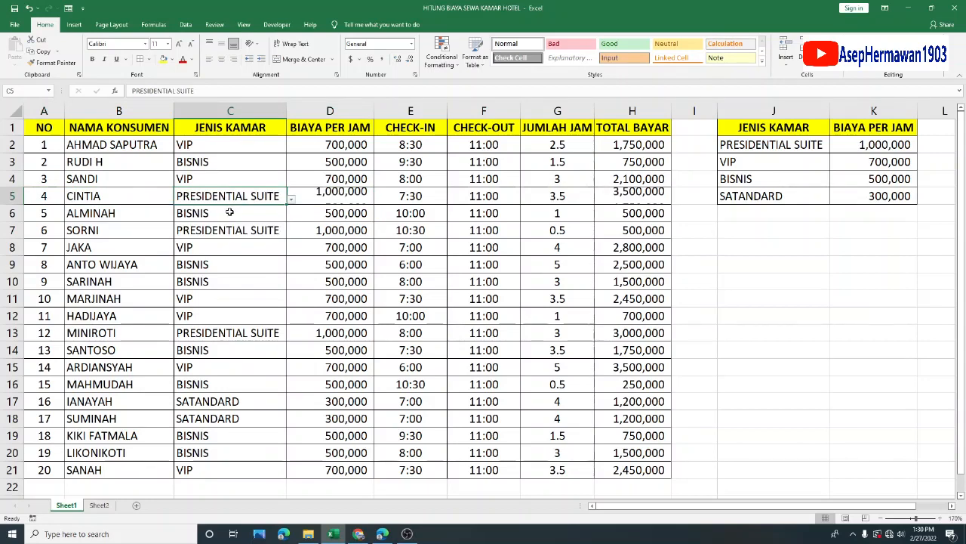
{"action": "left_click", "coordinate": [634, 194]}
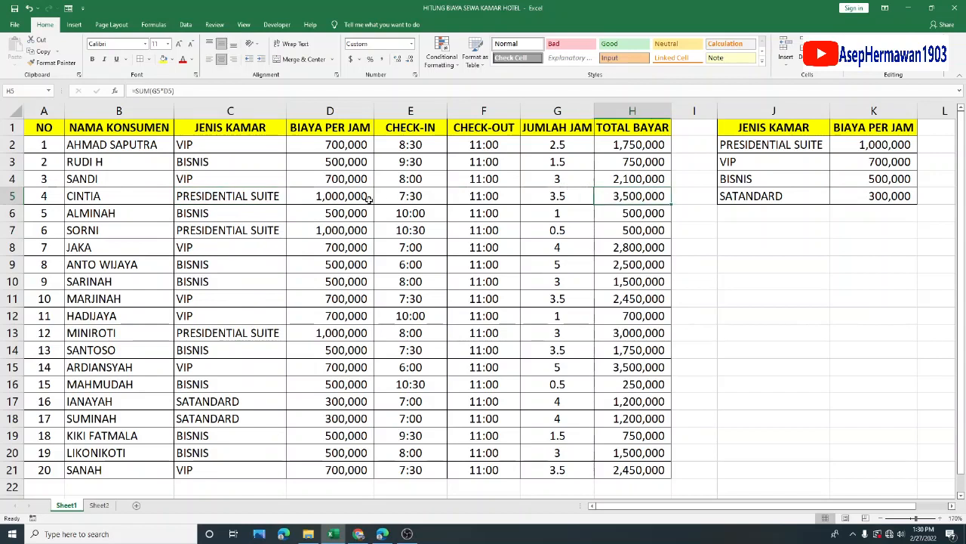
Set guest number 4's check-in time in E5 to 5:30 and check the total payment in H5.
{"action": "left_click", "coordinate": [415, 195]}
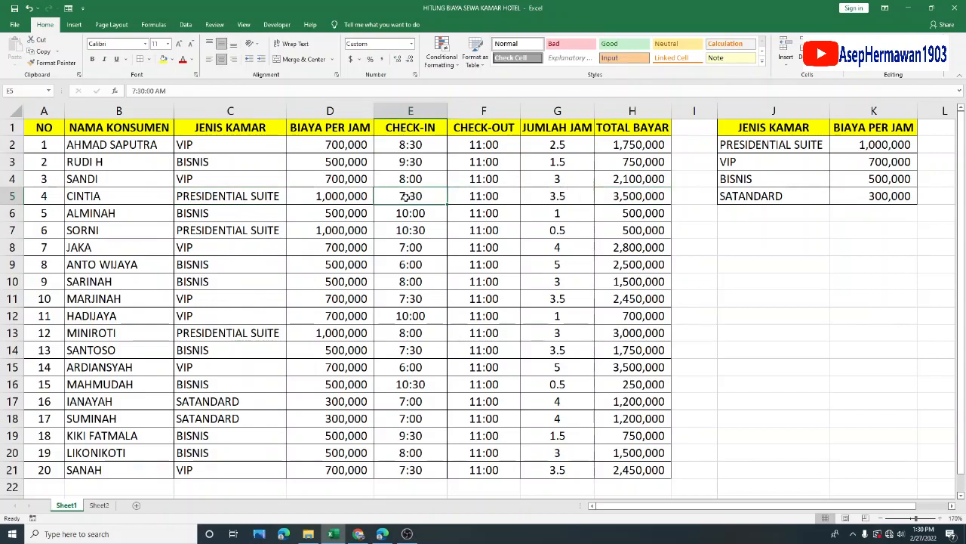
{"action": "double_click", "coordinate": [407, 197]}
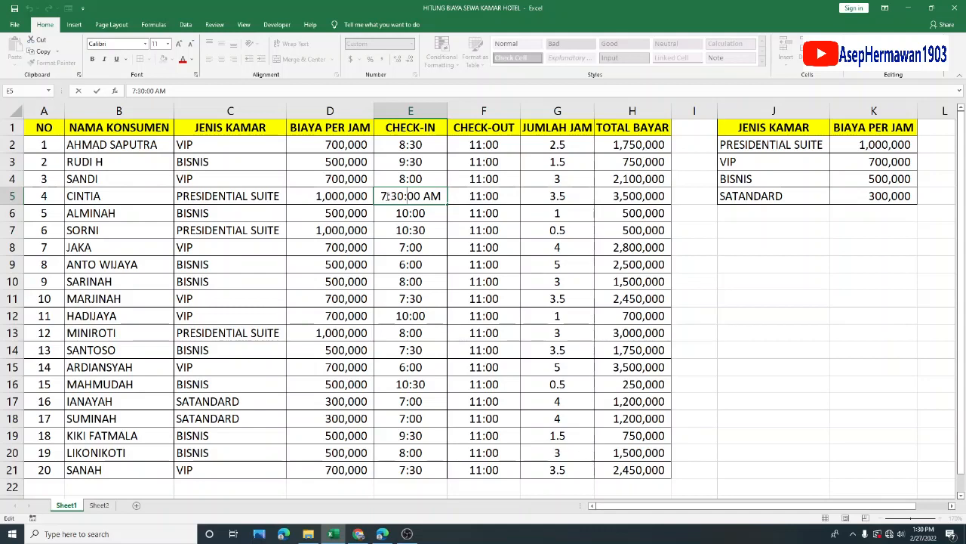
{"action": "key", "text": "BackSpace"}
{"action": "type", "text": "5"}
{"action": "left_click", "coordinate": [383, 216]}
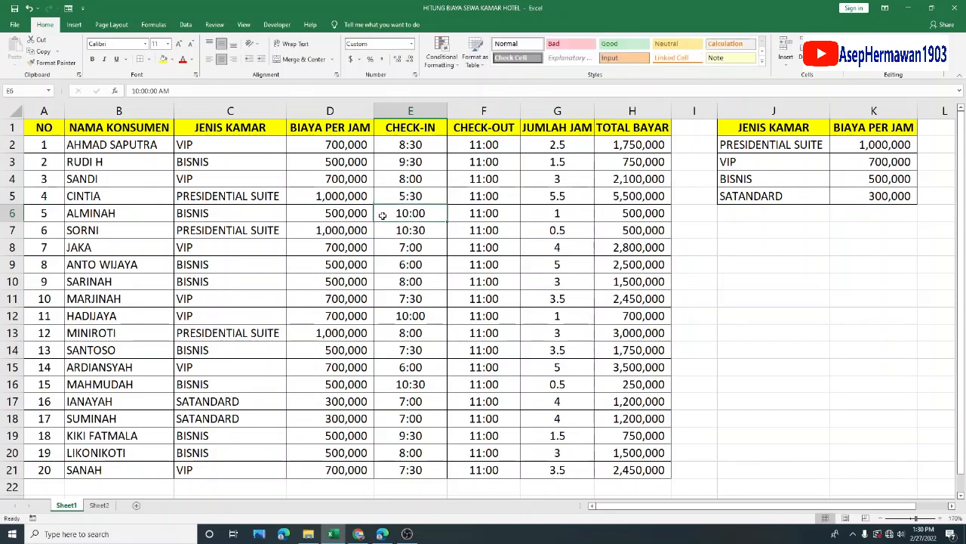
{"action": "left_click", "coordinate": [628, 207]}
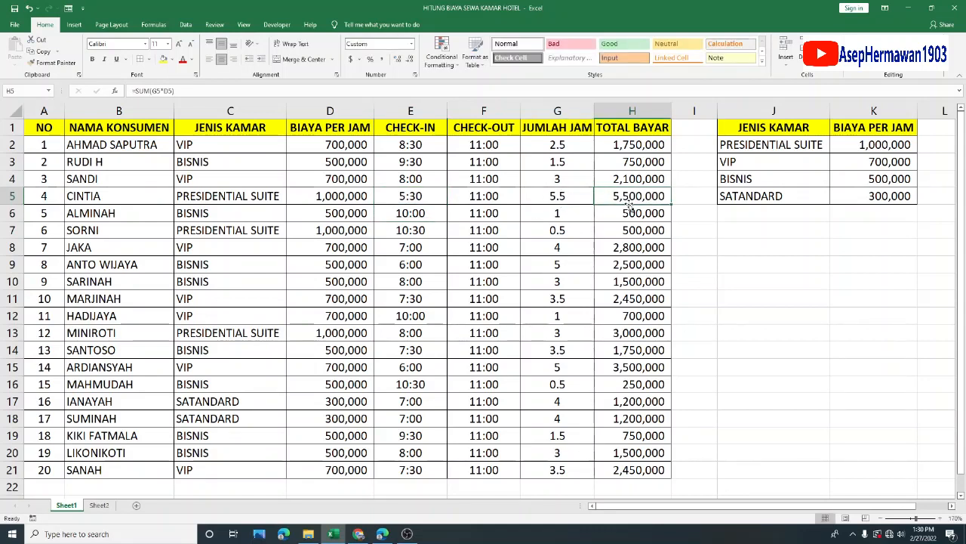
Review the TOTAL BAYAR, JUMLAH JAM, JENIS KAMAR and BIAYA PER JAM columns across rows 2 to 21.
{"action": "left_click", "coordinate": [600, 236]}
{"action": "left_click", "coordinate": [434, 218]}
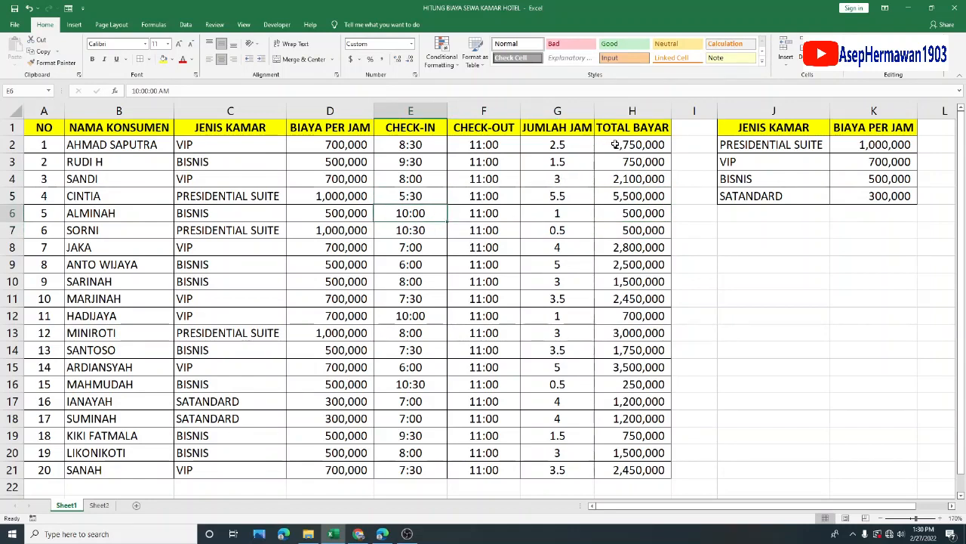
{"action": "left_click_drag", "start_coordinate": [615, 144], "coordinate": [639, 469]}
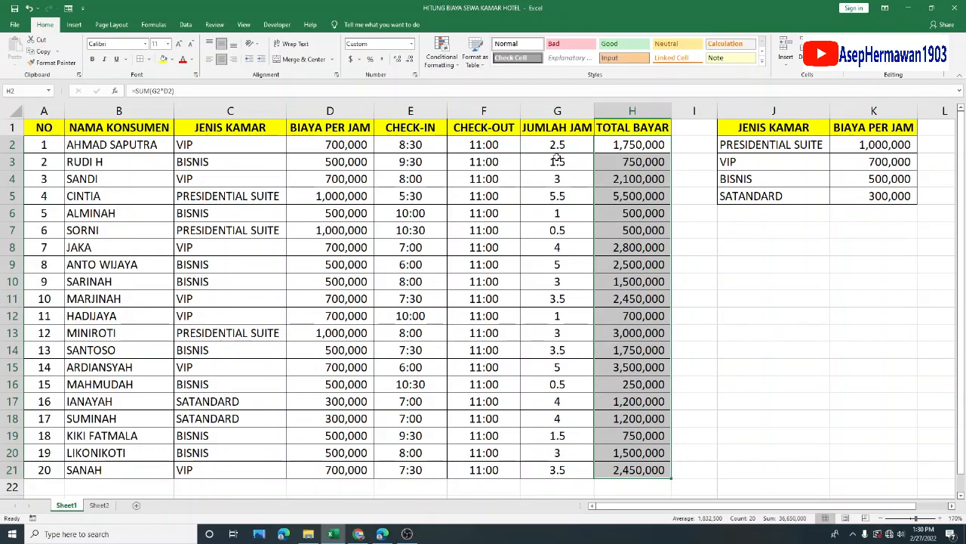
{"action": "left_click_drag", "start_coordinate": [561, 145], "coordinate": [540, 470]}
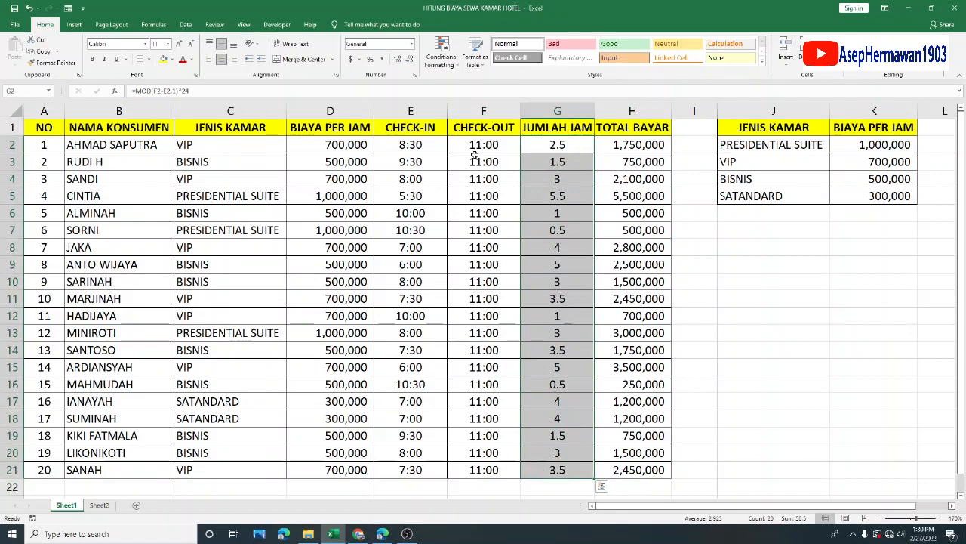
{"action": "left_click_drag", "start_coordinate": [239, 144], "coordinate": [238, 469]}
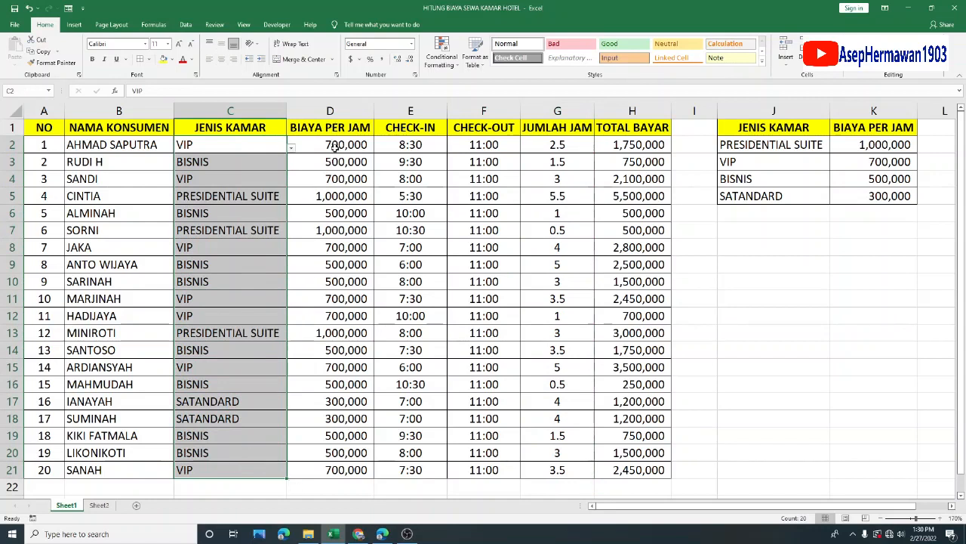
{"action": "left_click_drag", "start_coordinate": [333, 145], "coordinate": [339, 470]}
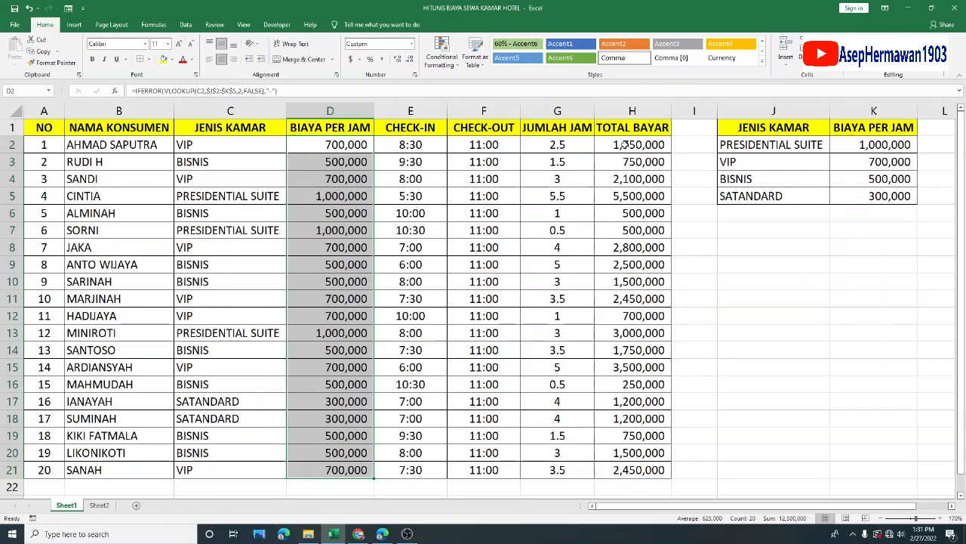
{"action": "left_click", "coordinate": [637, 143]}
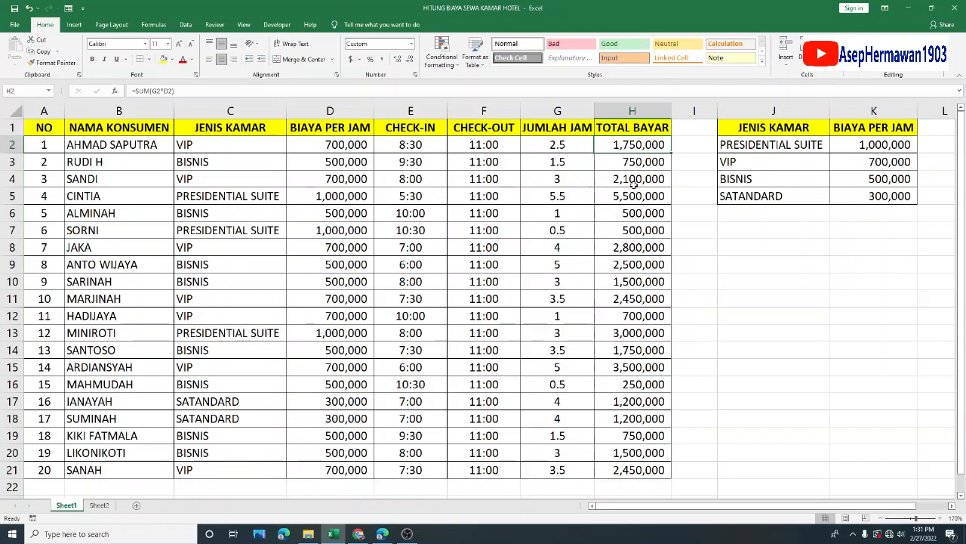